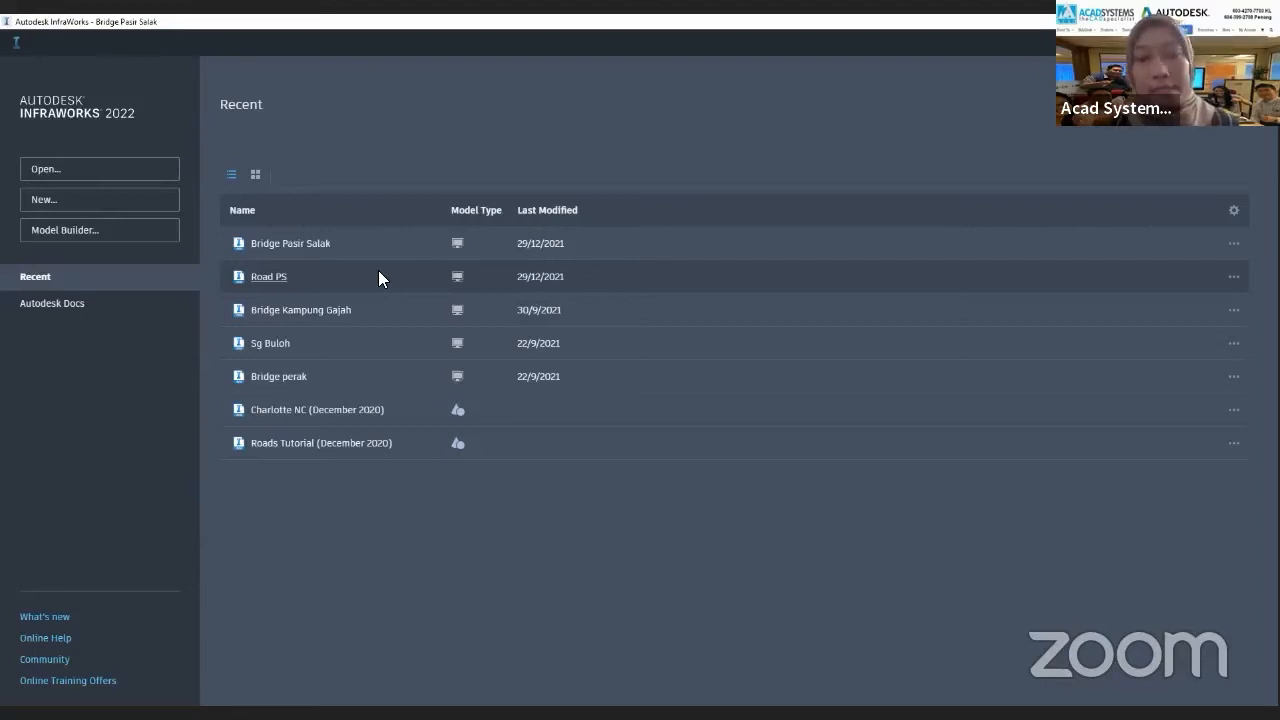
Open the recent Road PS model and locate the bridge crossing the river.
click(270, 277)
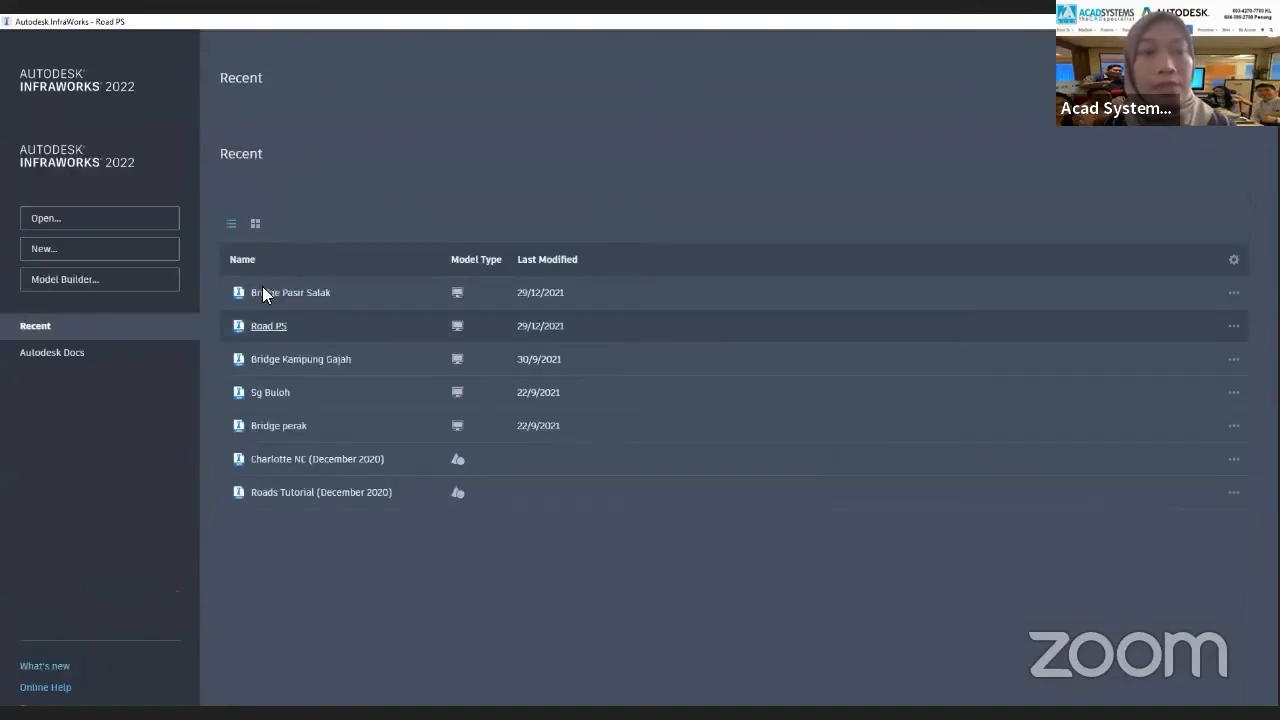
scroll(570, 446, up, 2)
scroll(568, 464, up, 5)
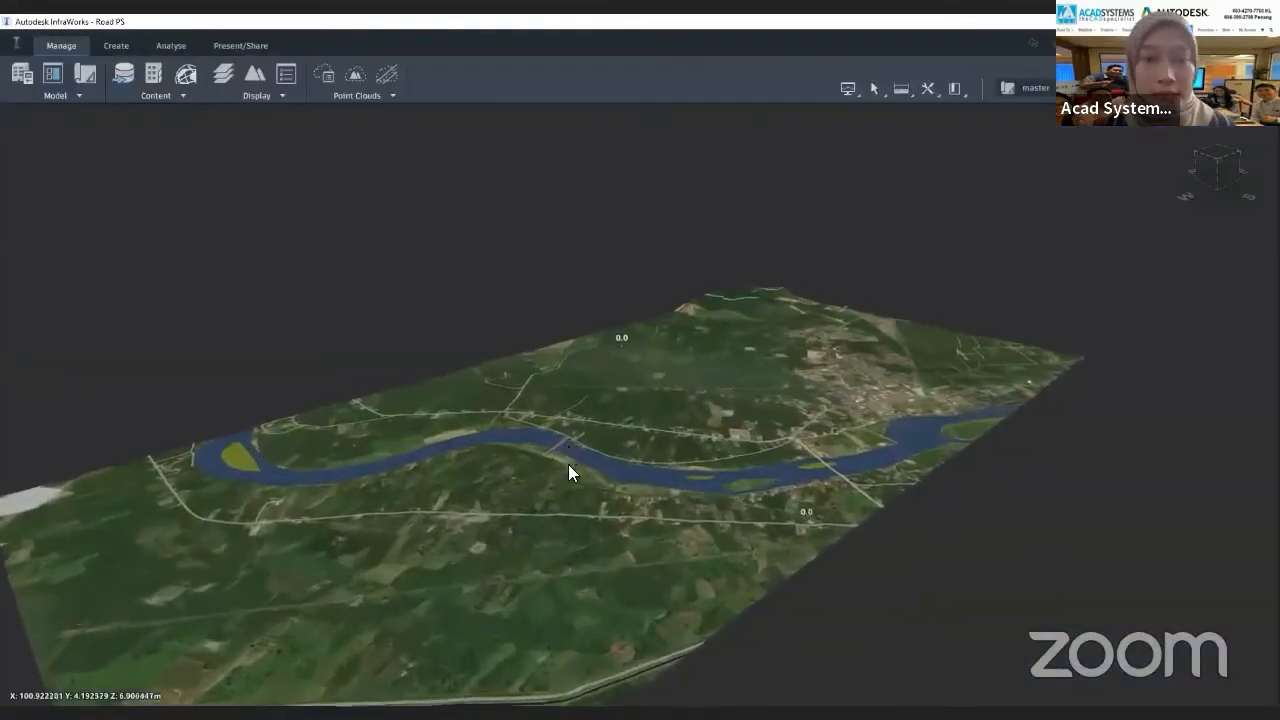
scroll(474, 550, up, 3)
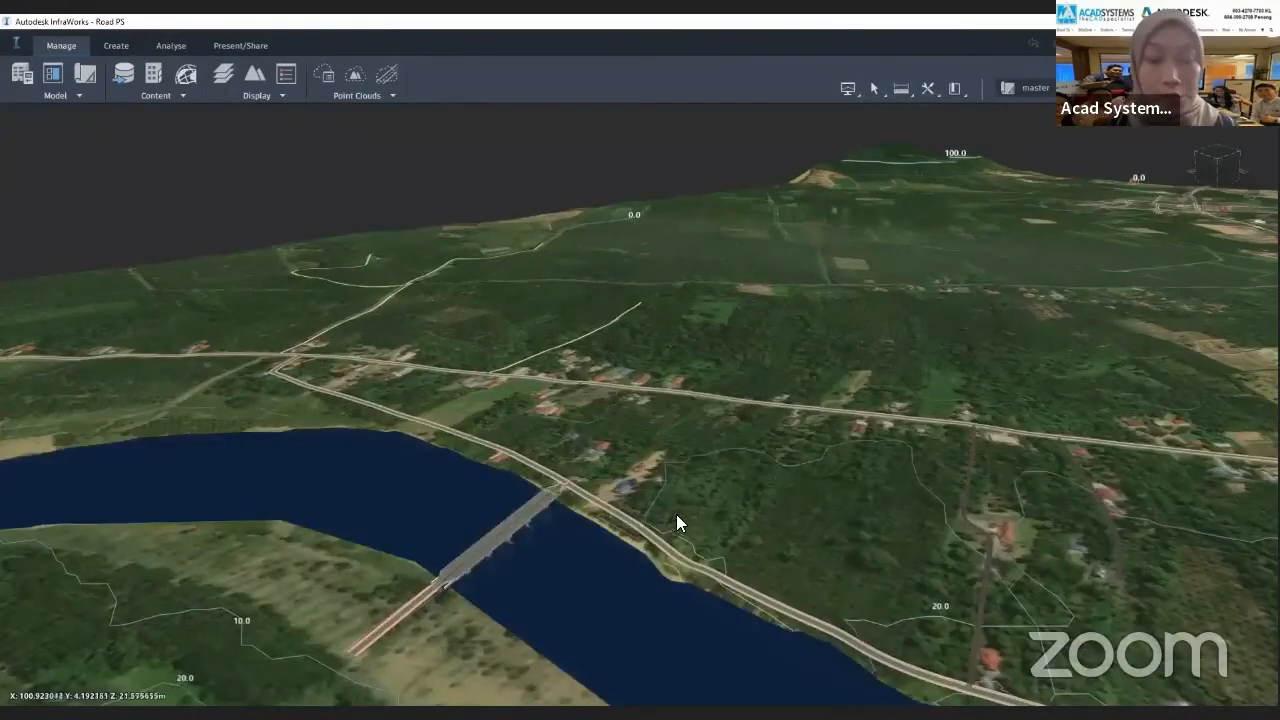
scroll(642, 545, up, 2)
middle_drag(630, 544, 490, 488)
scroll(412, 522, up, 2)
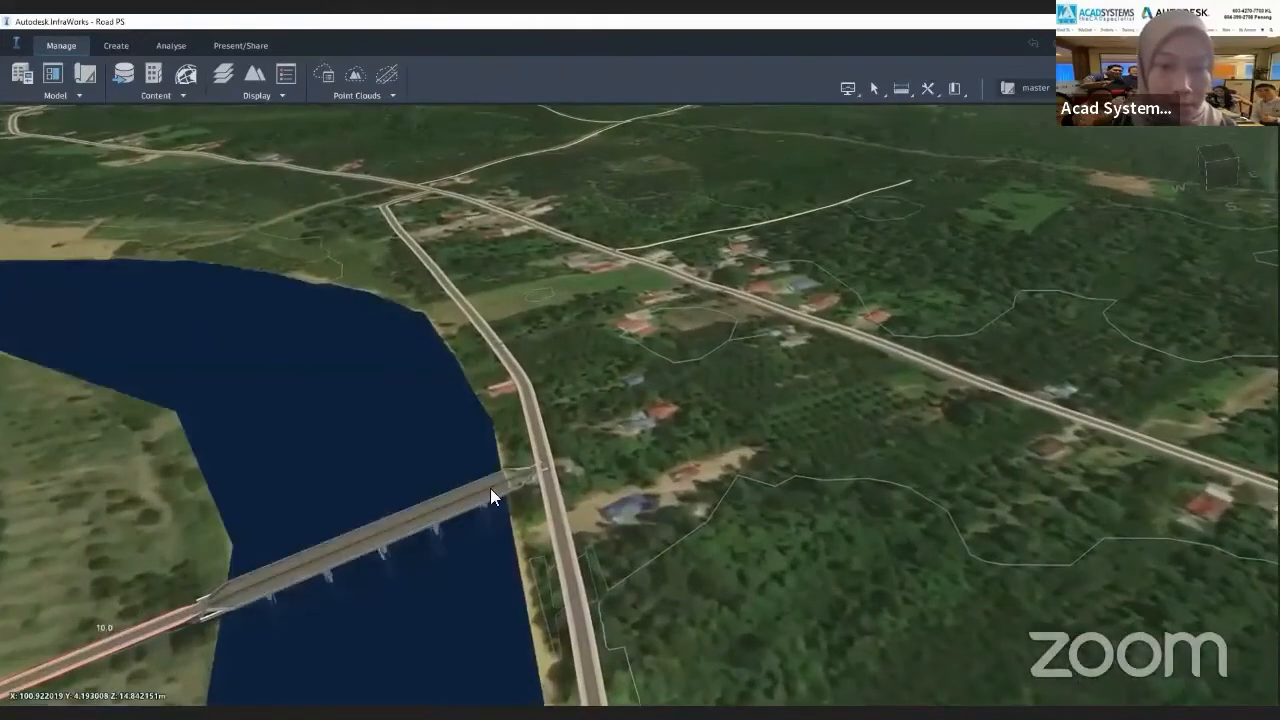
scroll(490, 520, up, 3)
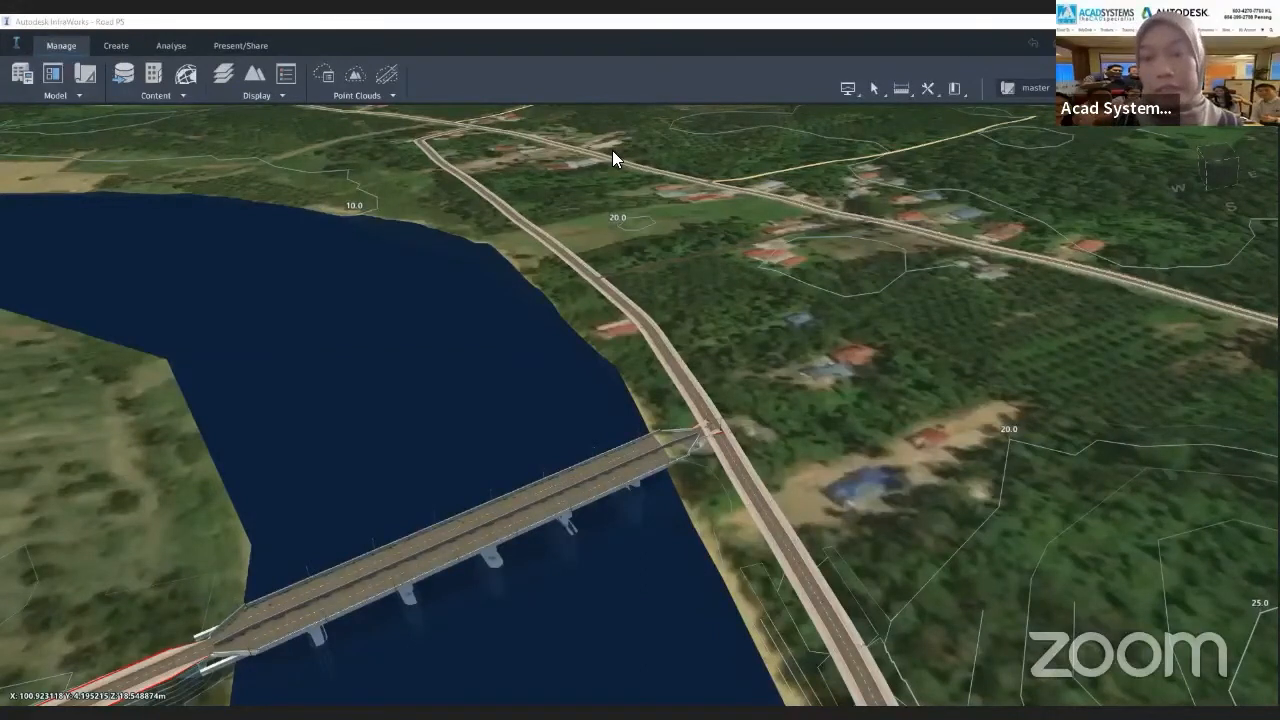
Select the road running over the river bridge, inspect its attributes, geometry and grading properties, and clear the selection.
click(507, 535)
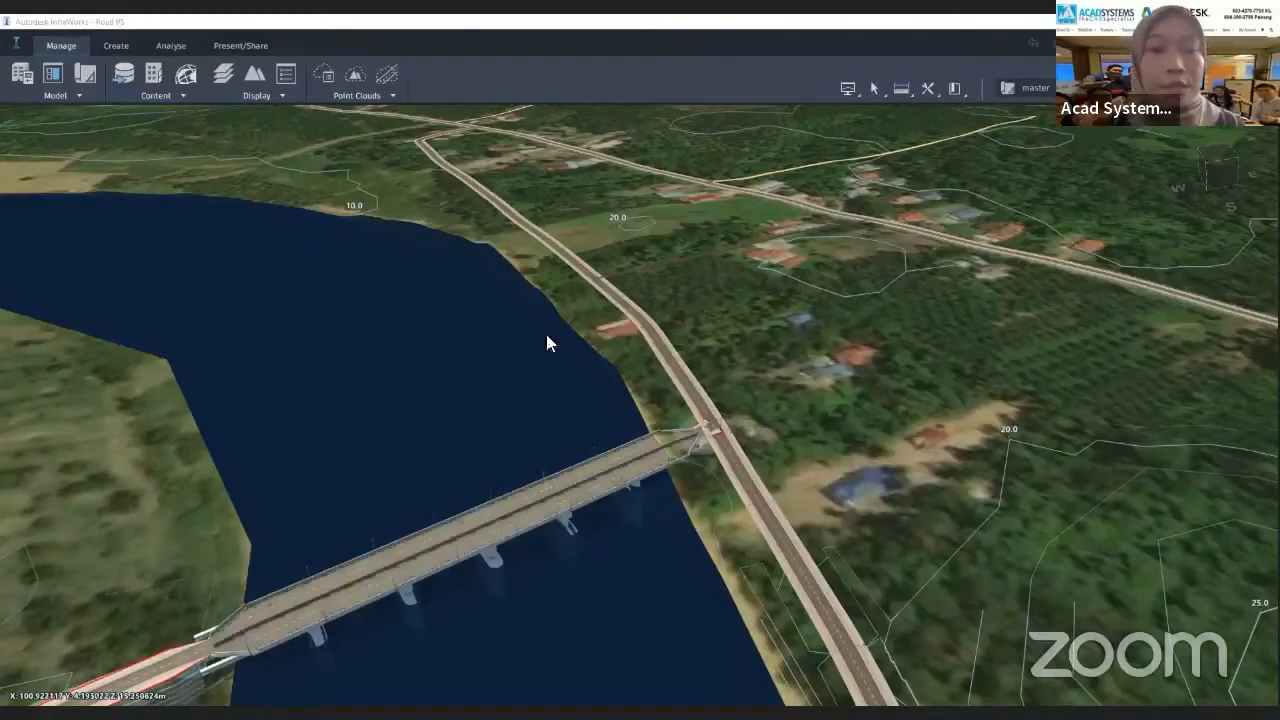
scroll(498, 518, up, 2)
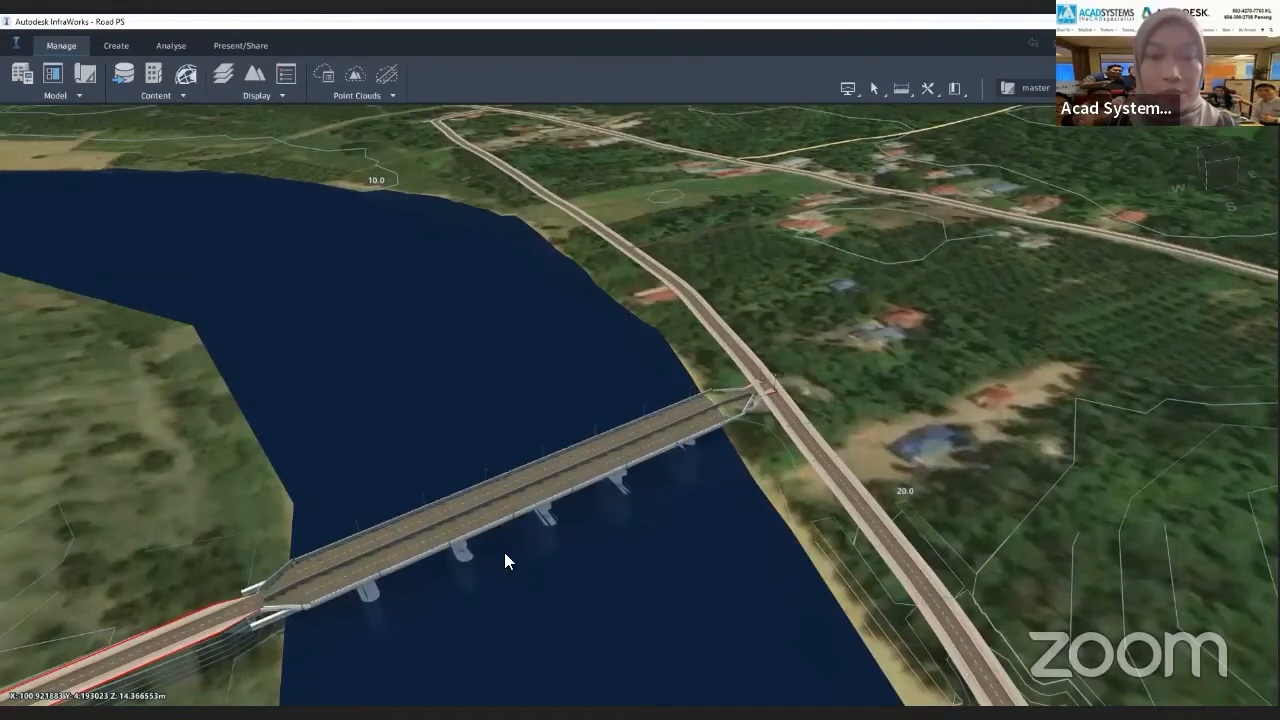
click(504, 553)
click(491, 474)
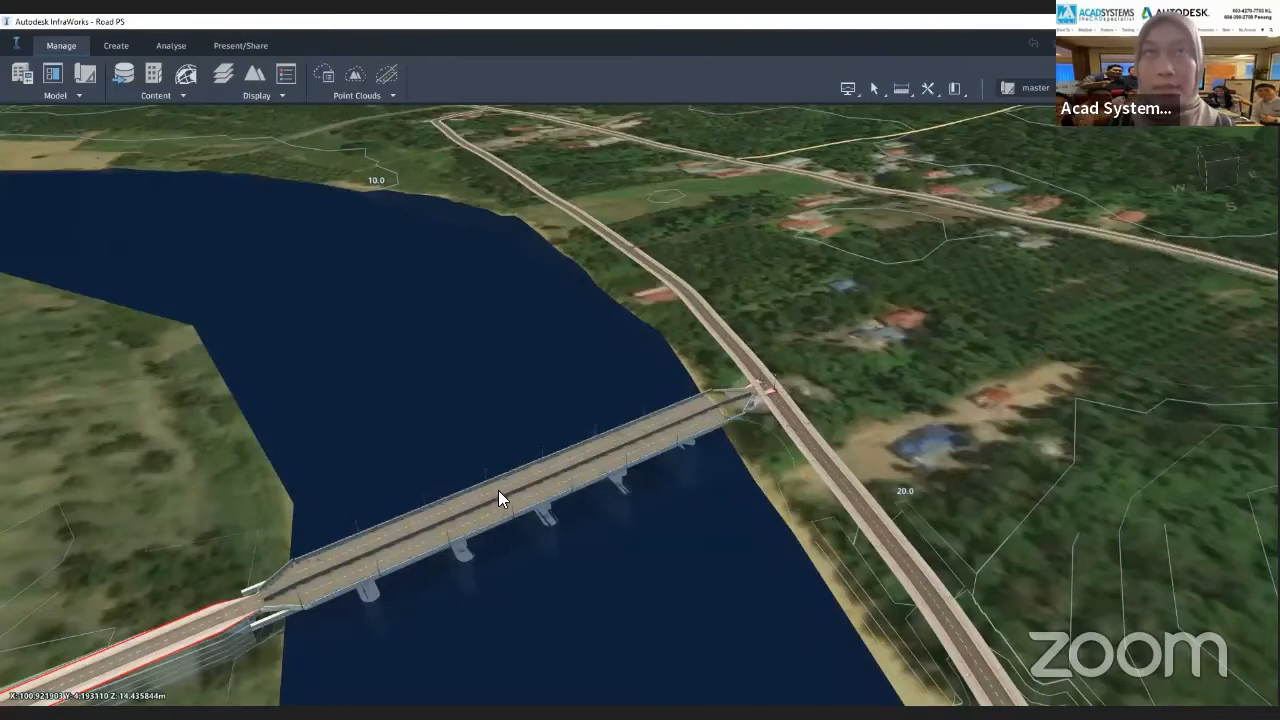
scroll(498, 491, up, 3)
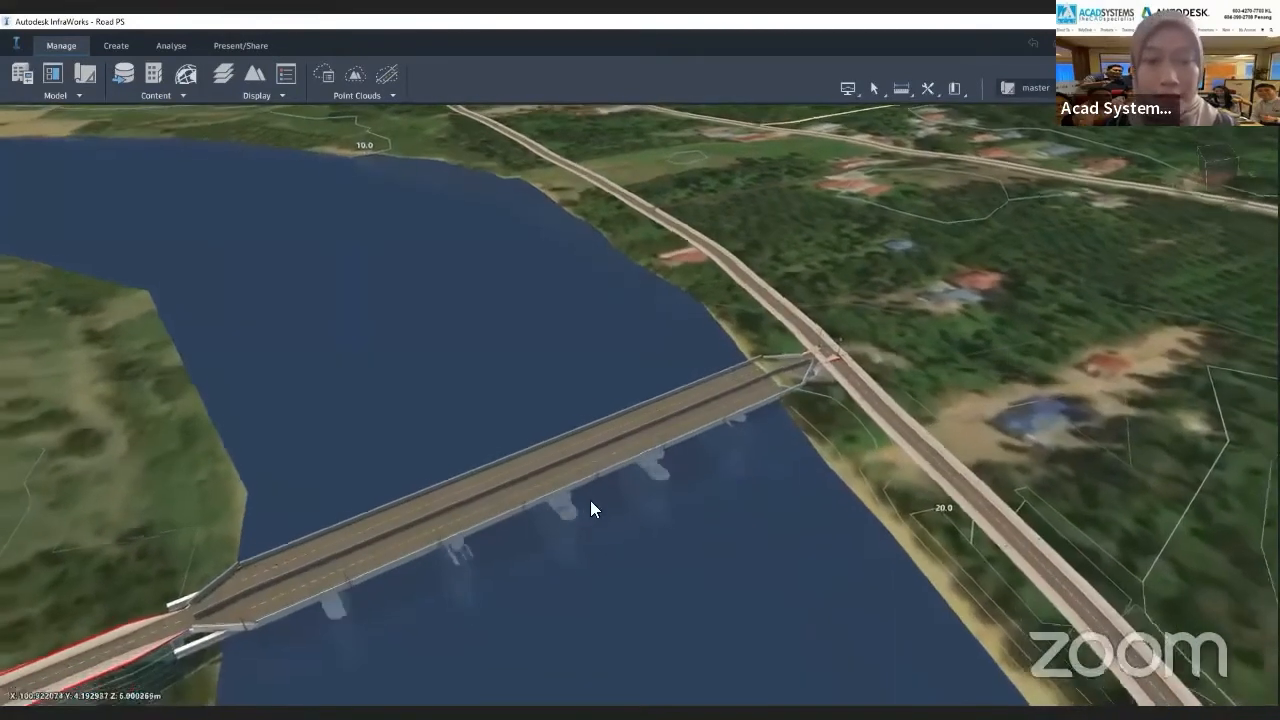
drag(590, 500, 516, 434)
scroll(486, 492, up, 3)
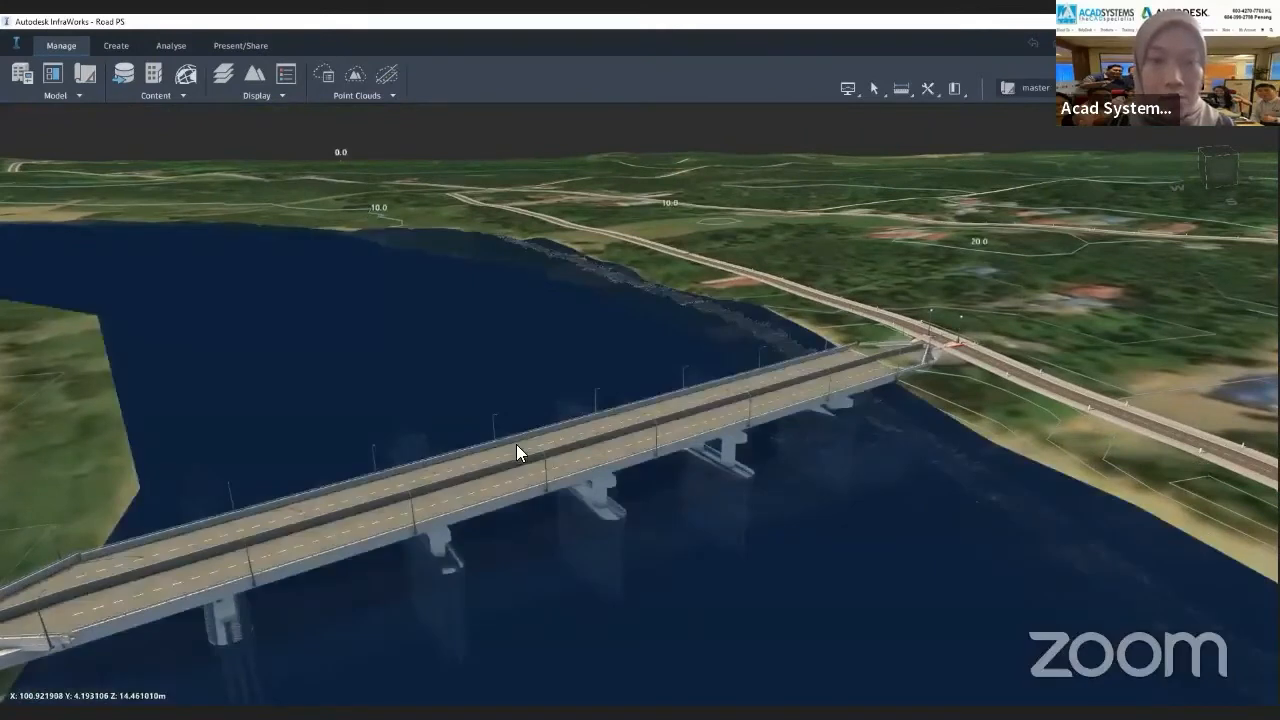
click(516, 444)
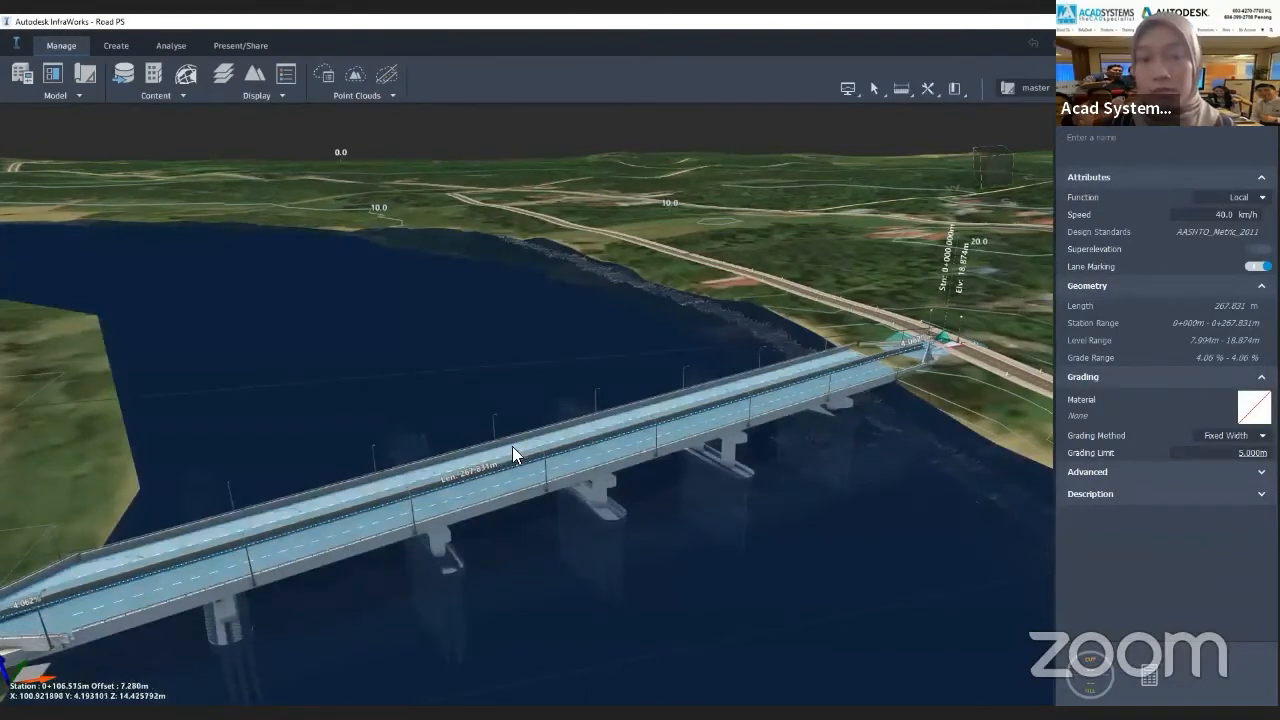
click(512, 446)
key(Escape)
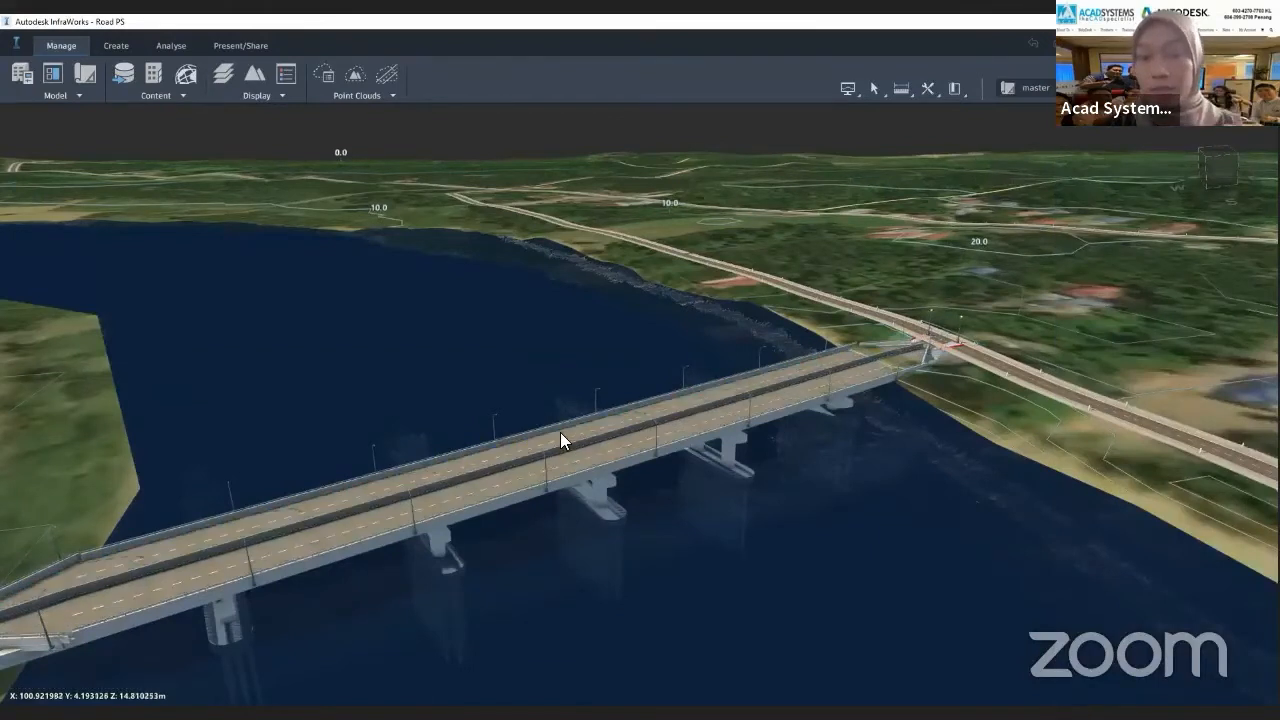
click(561, 438)
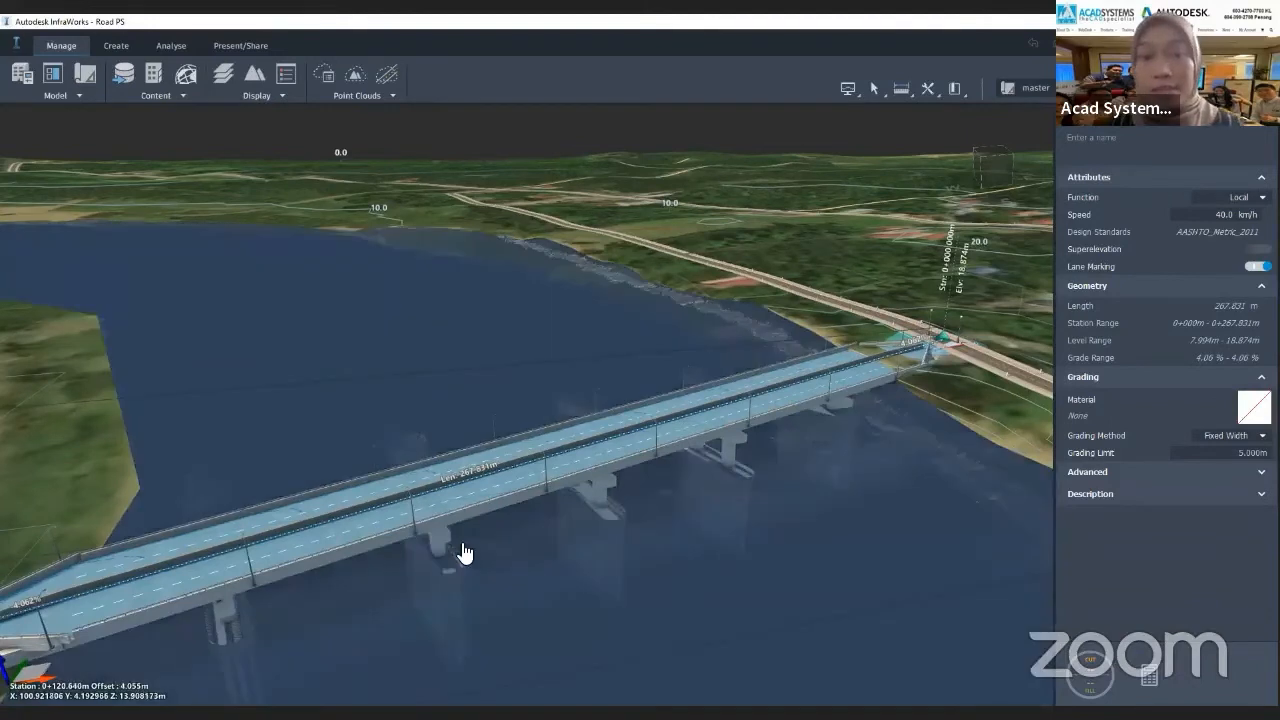
click(453, 550)
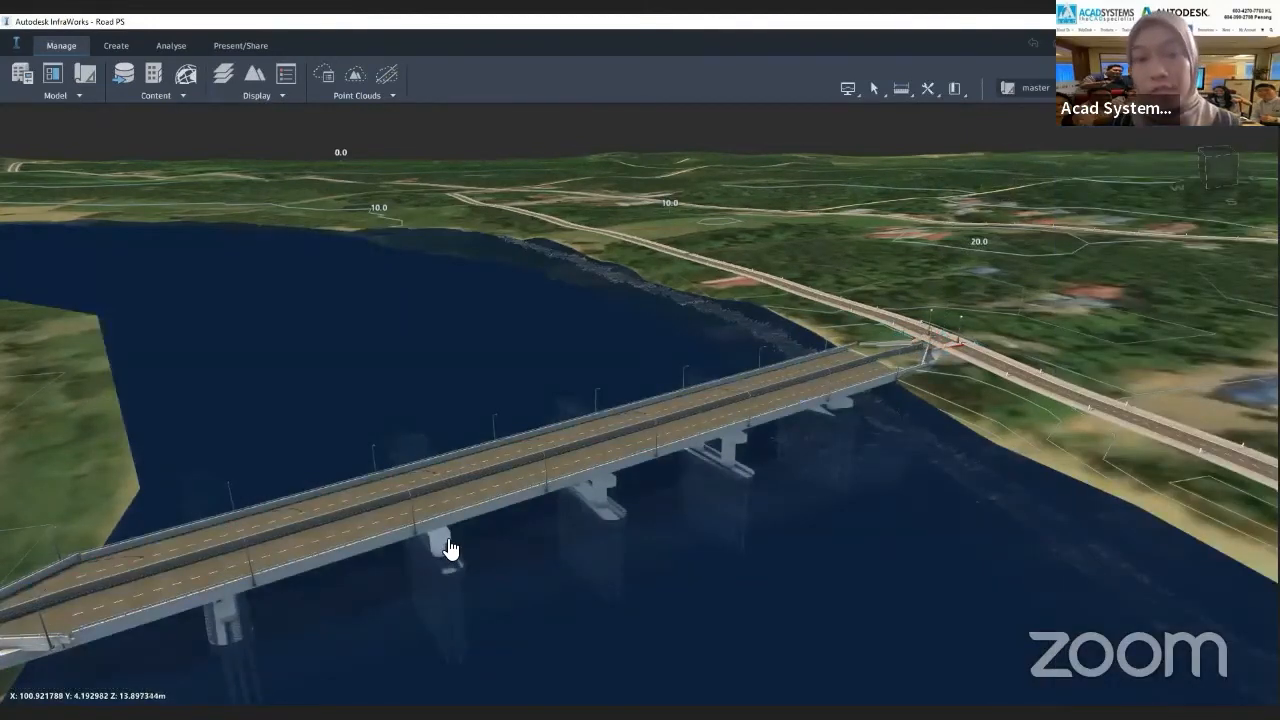
Select the bridge structure through one of its piers and examine its spans, attributes and clearance envelope along its length.
click(450, 547)
scroll(477, 522, up, 2)
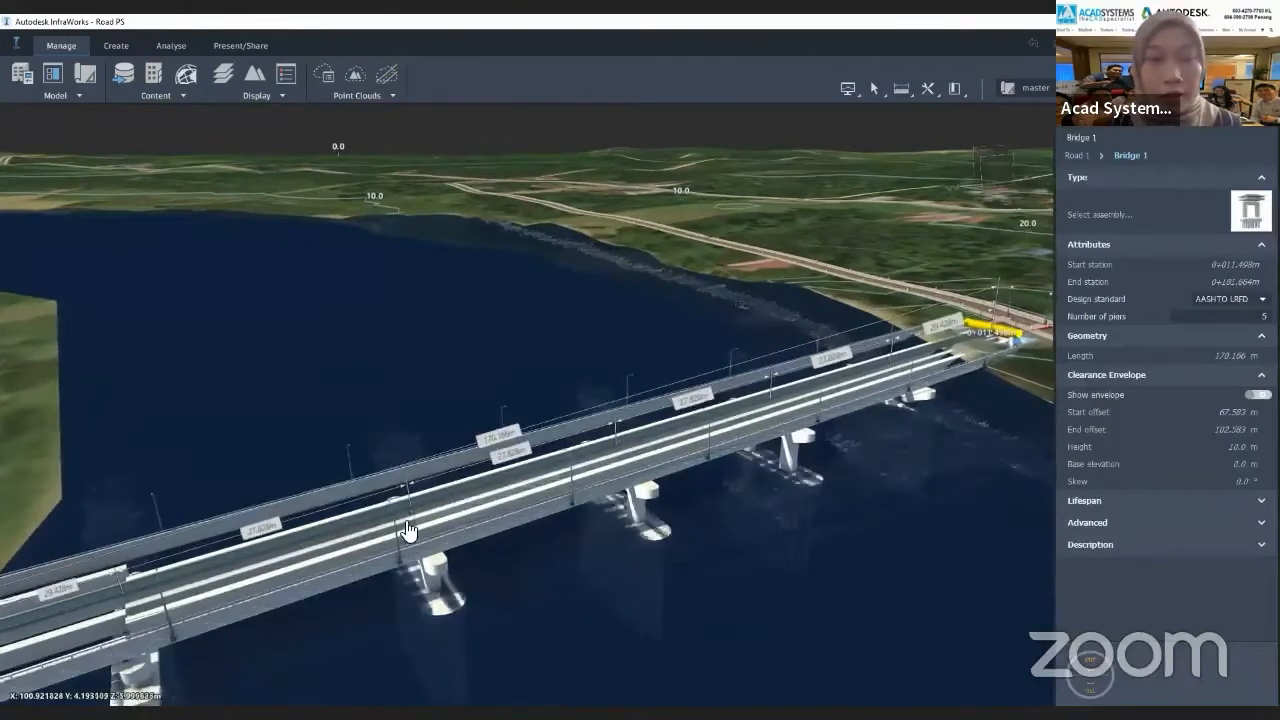
click(453, 545)
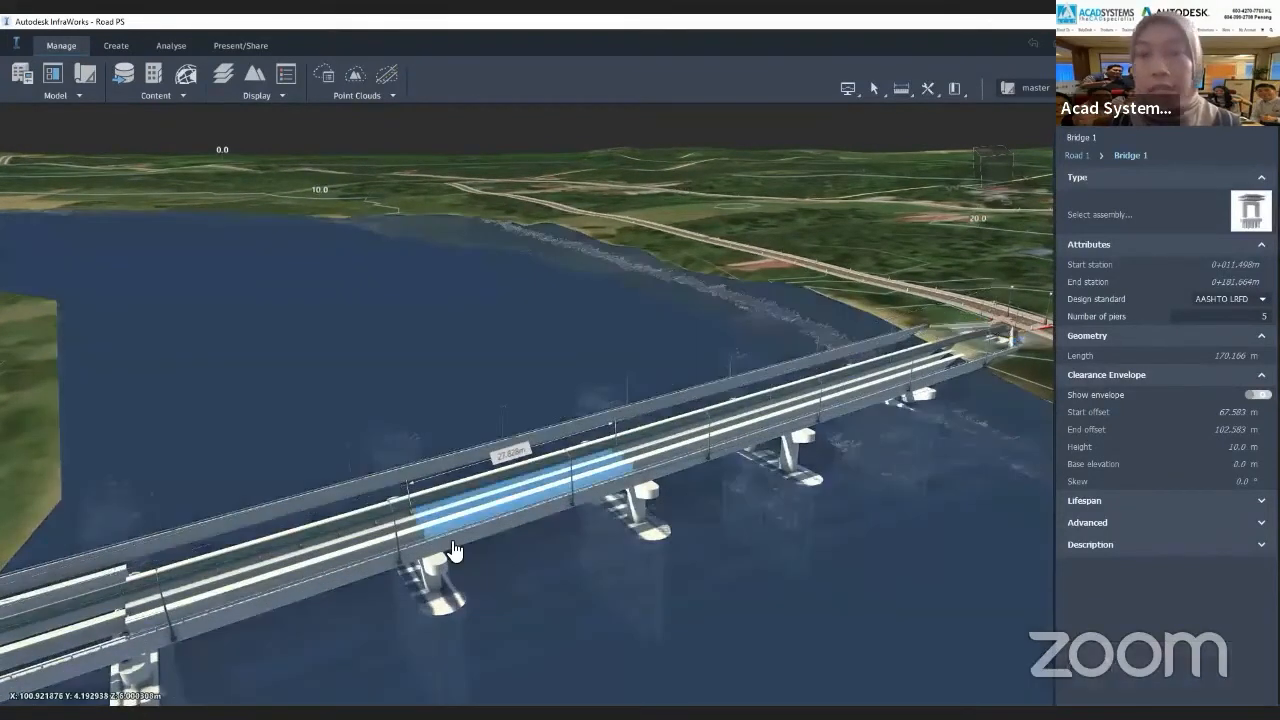
click(530, 582)
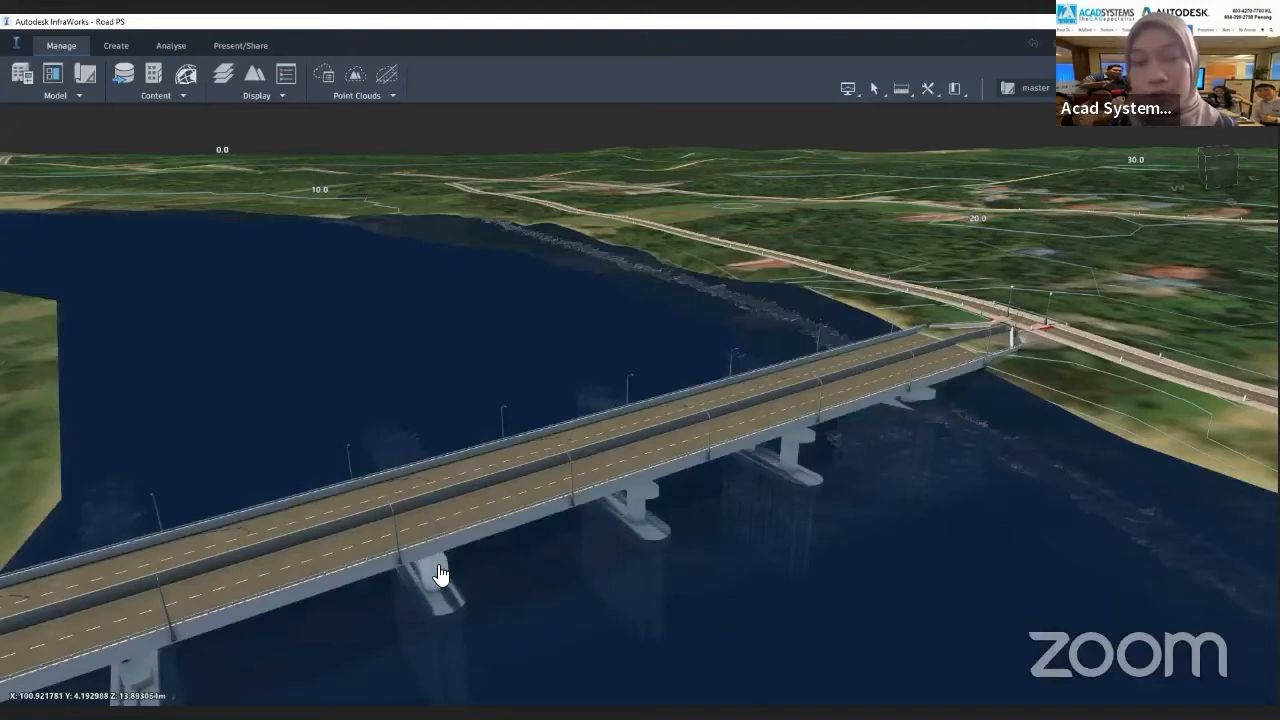
click(440, 574)
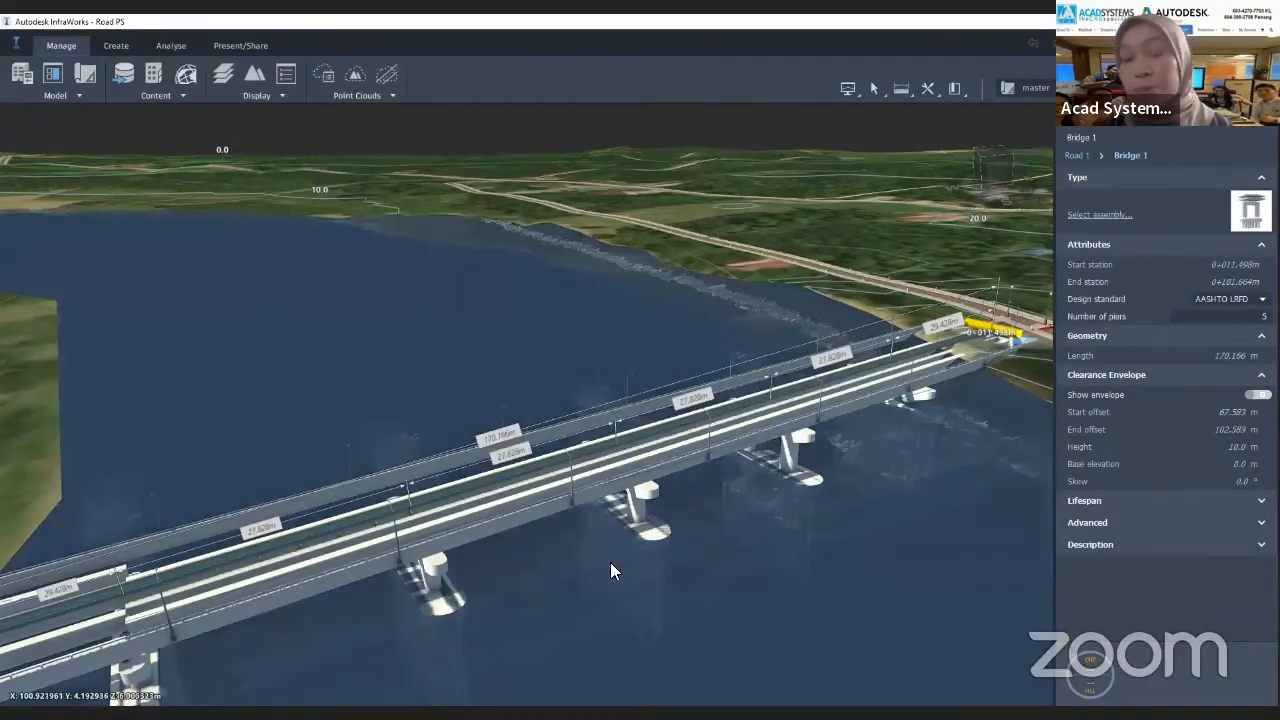
drag(610, 562, 806, 462)
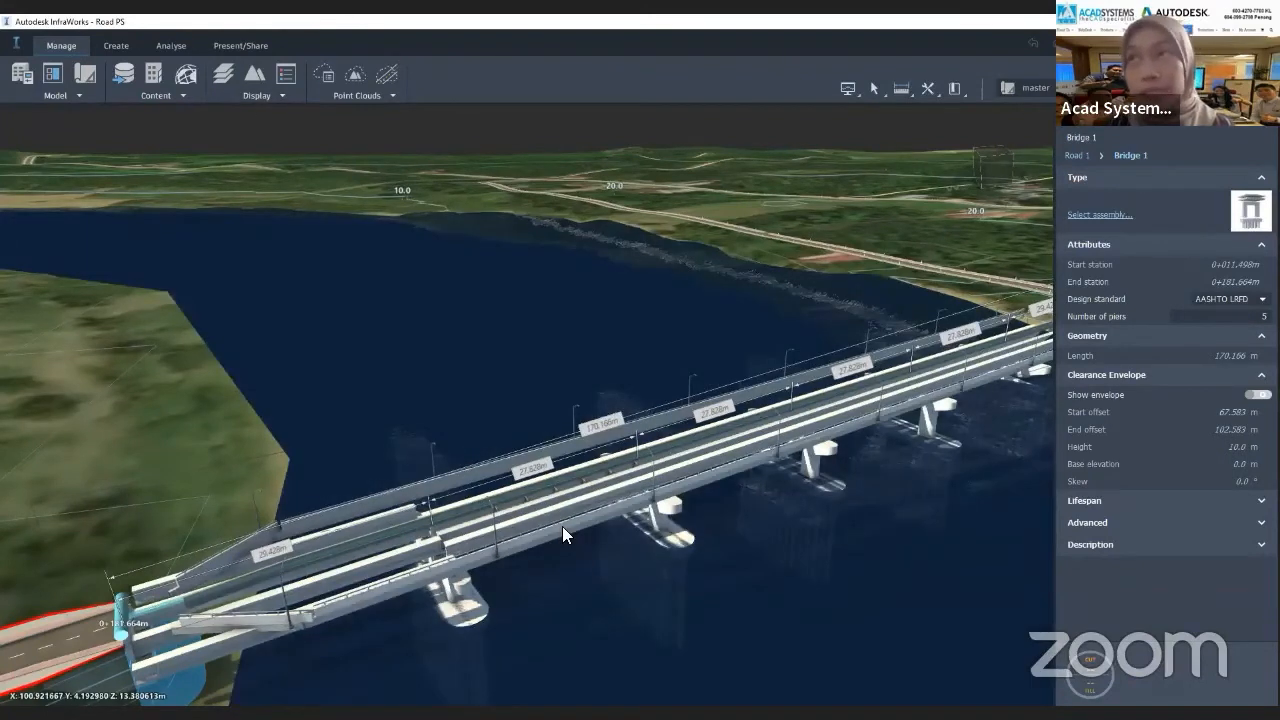
Run a Line Girder Analysis on girder group 5 of Bridge 1.
click(178, 44)
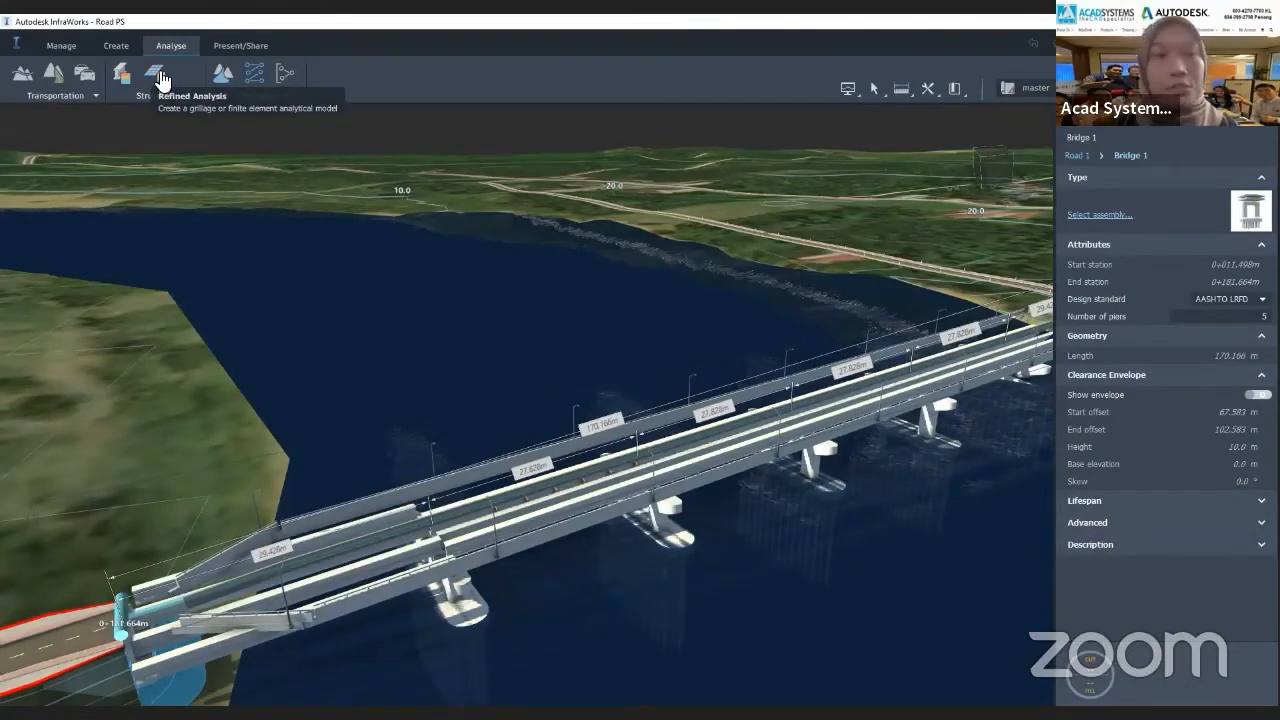
click(157, 72)
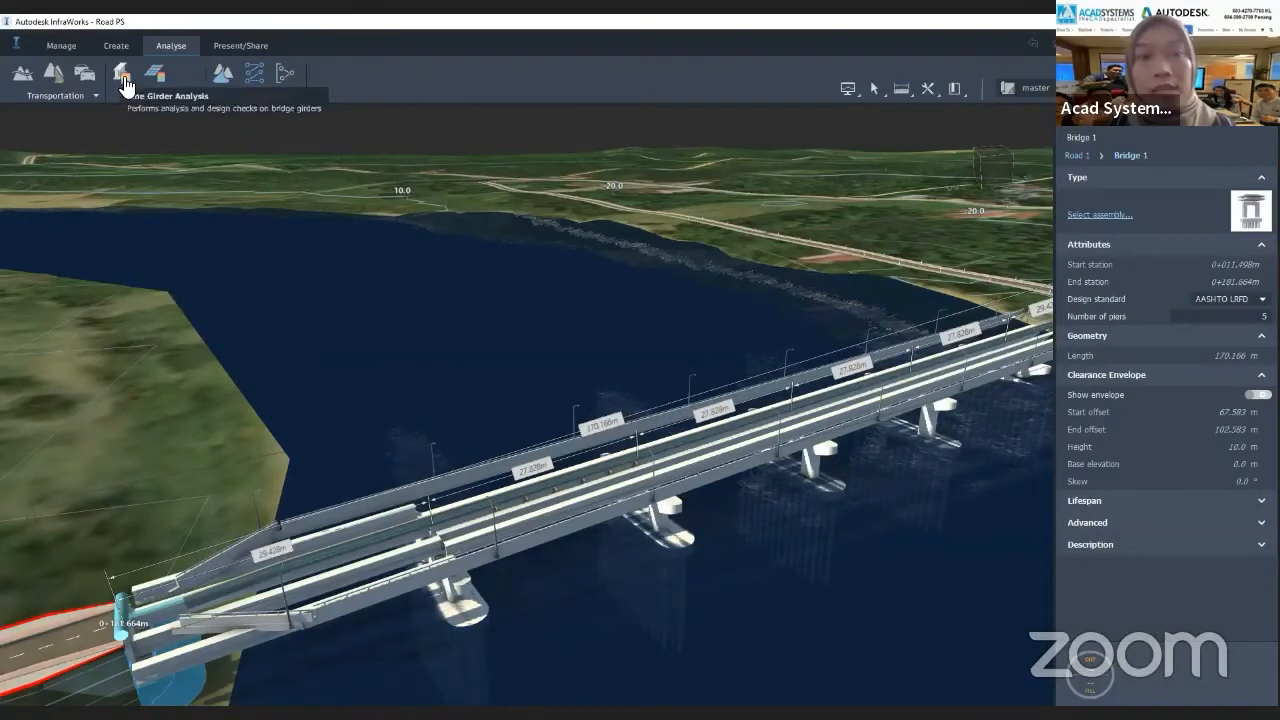
click(122, 76)
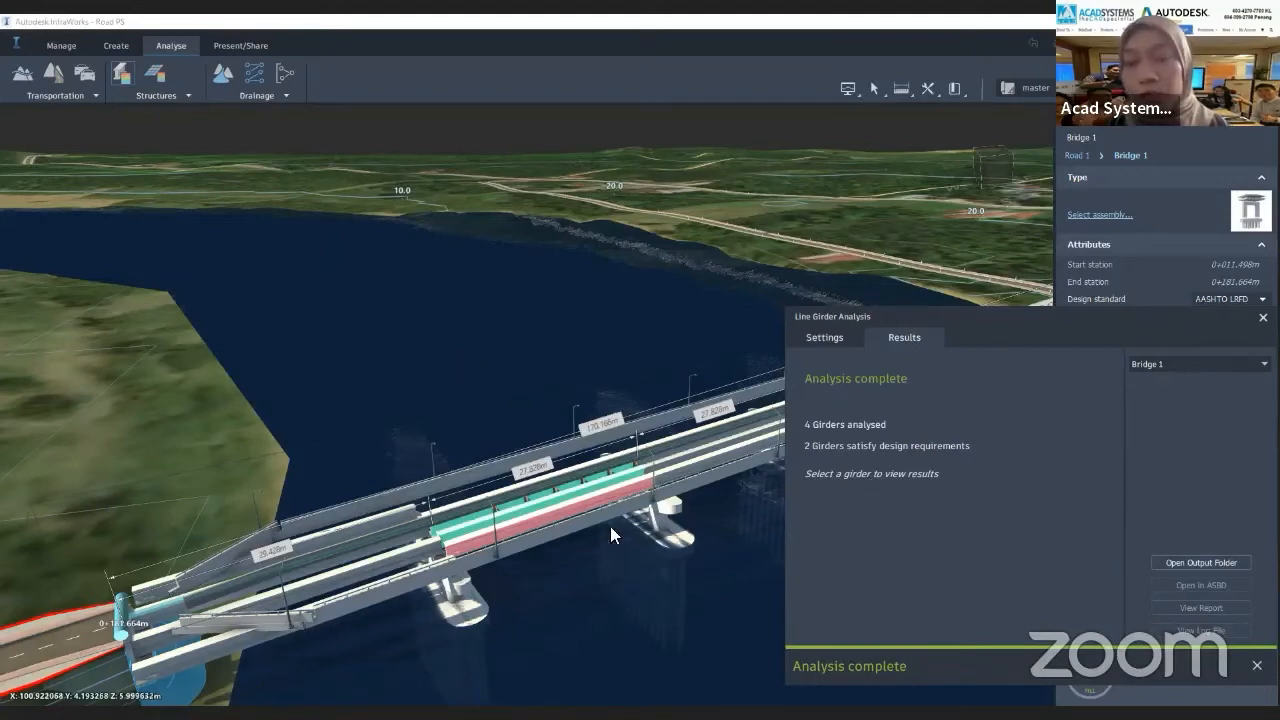
Select the left exterior girder of girder group 5 and read its performance ratios in the analysis results.
scroll(590, 526, up, 2)
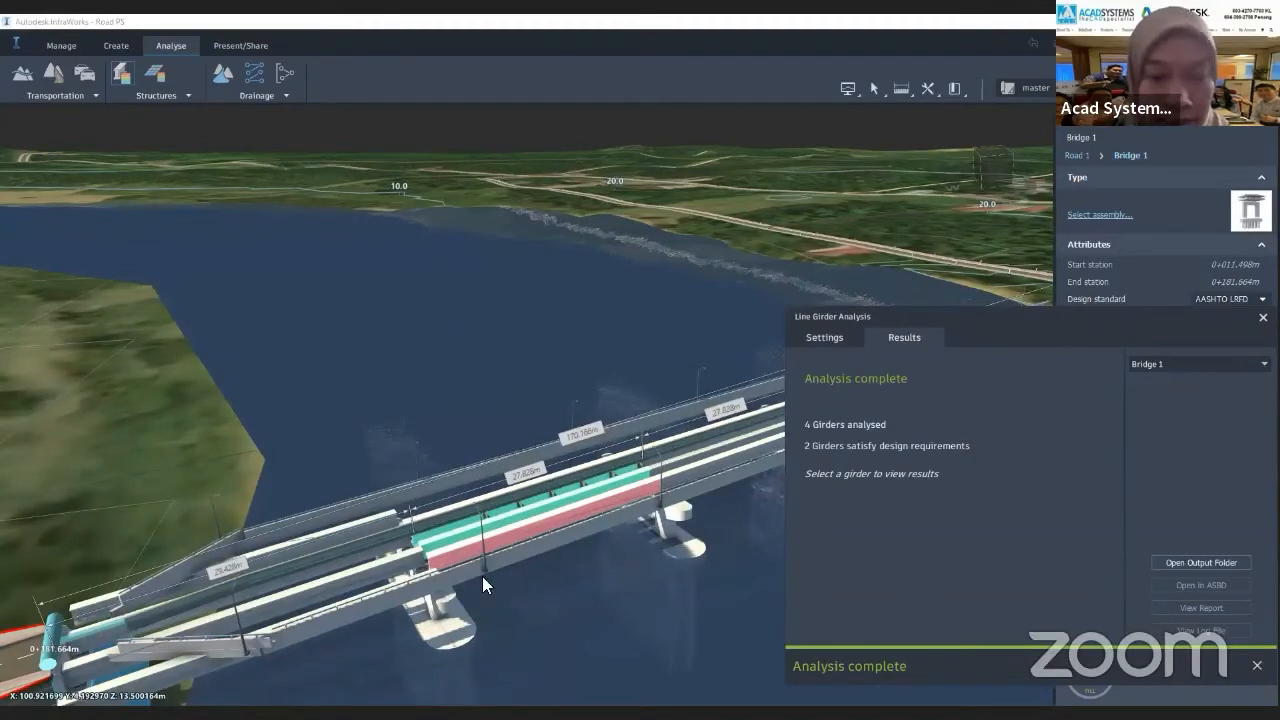
scroll(476, 568, up, 1)
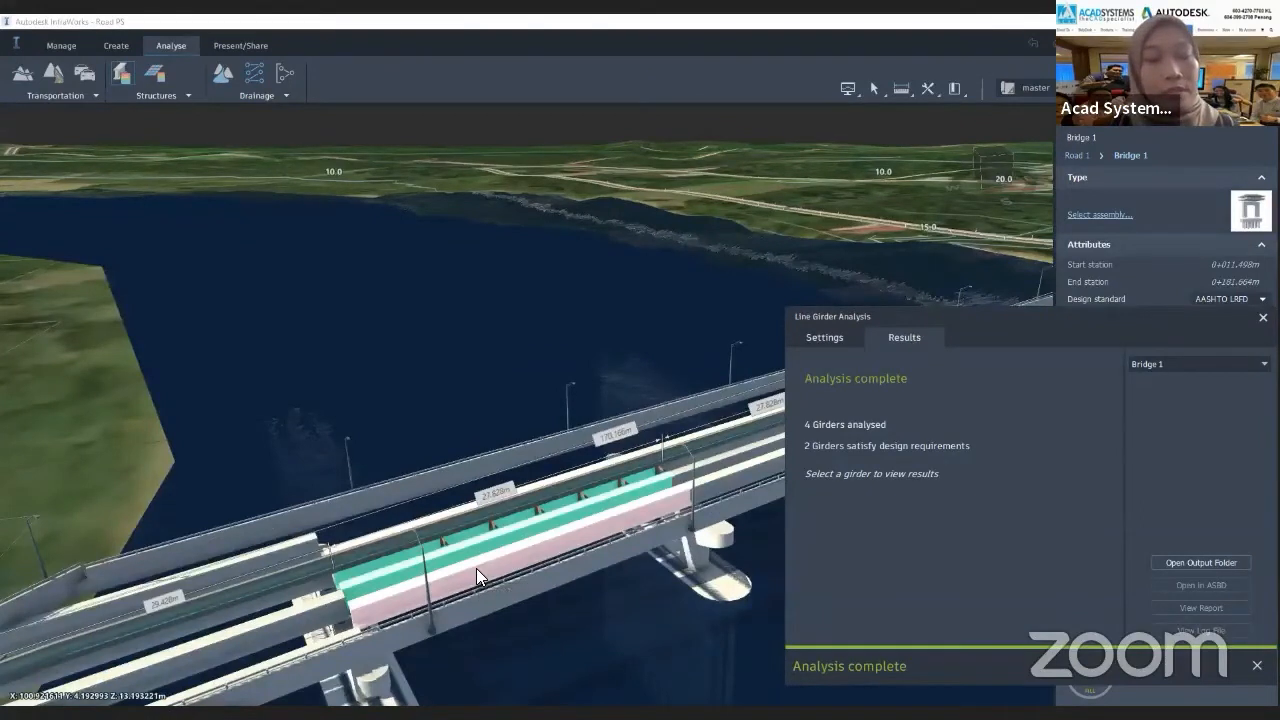
click(476, 568)
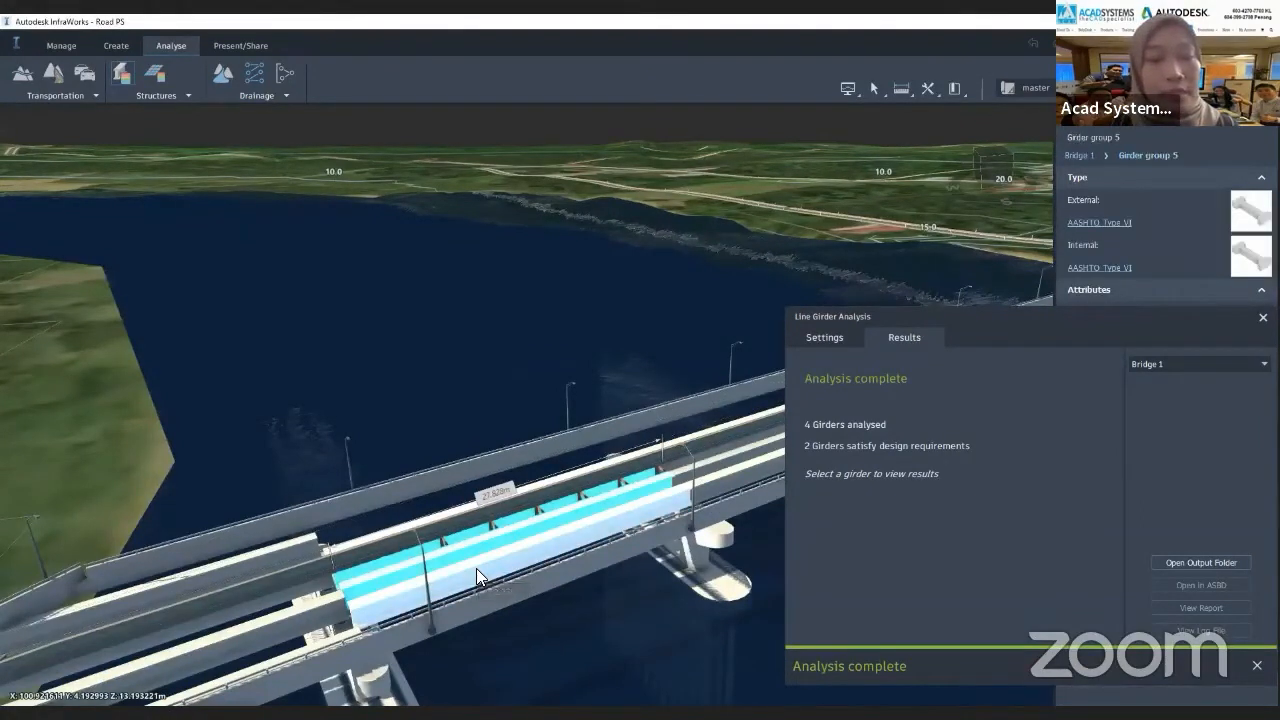
click(476, 568)
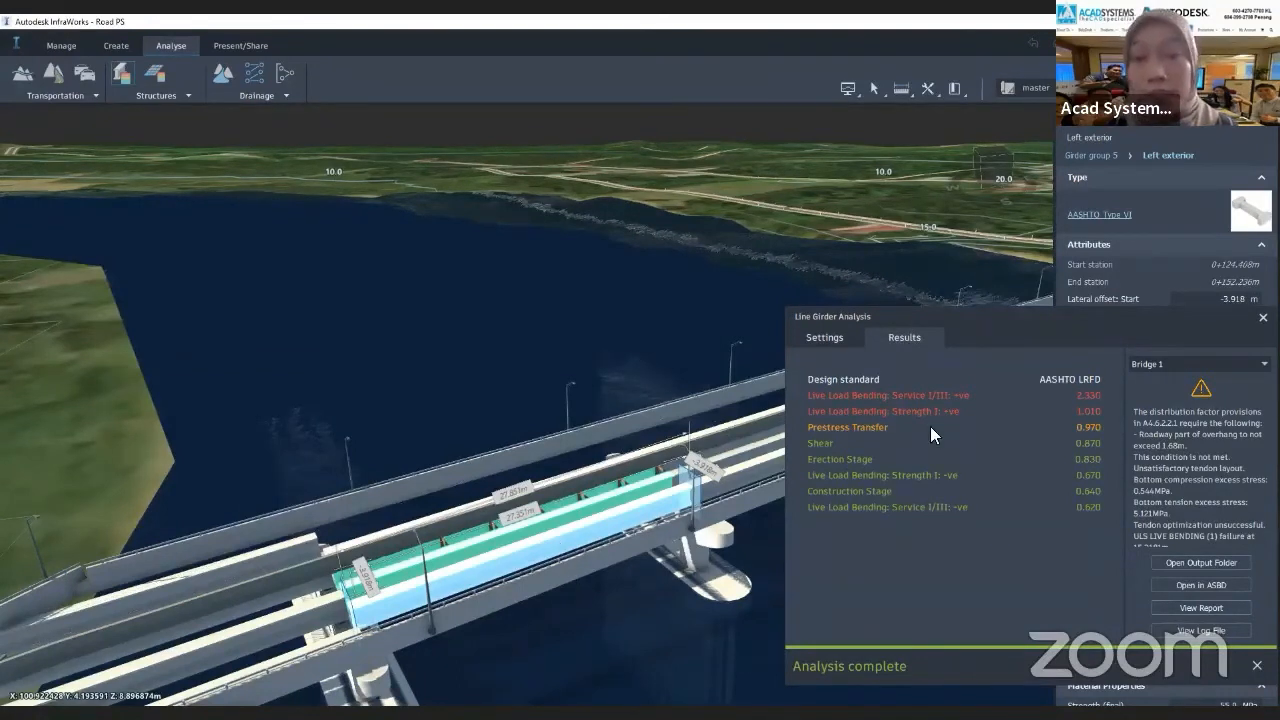
mouse_move(880, 394)
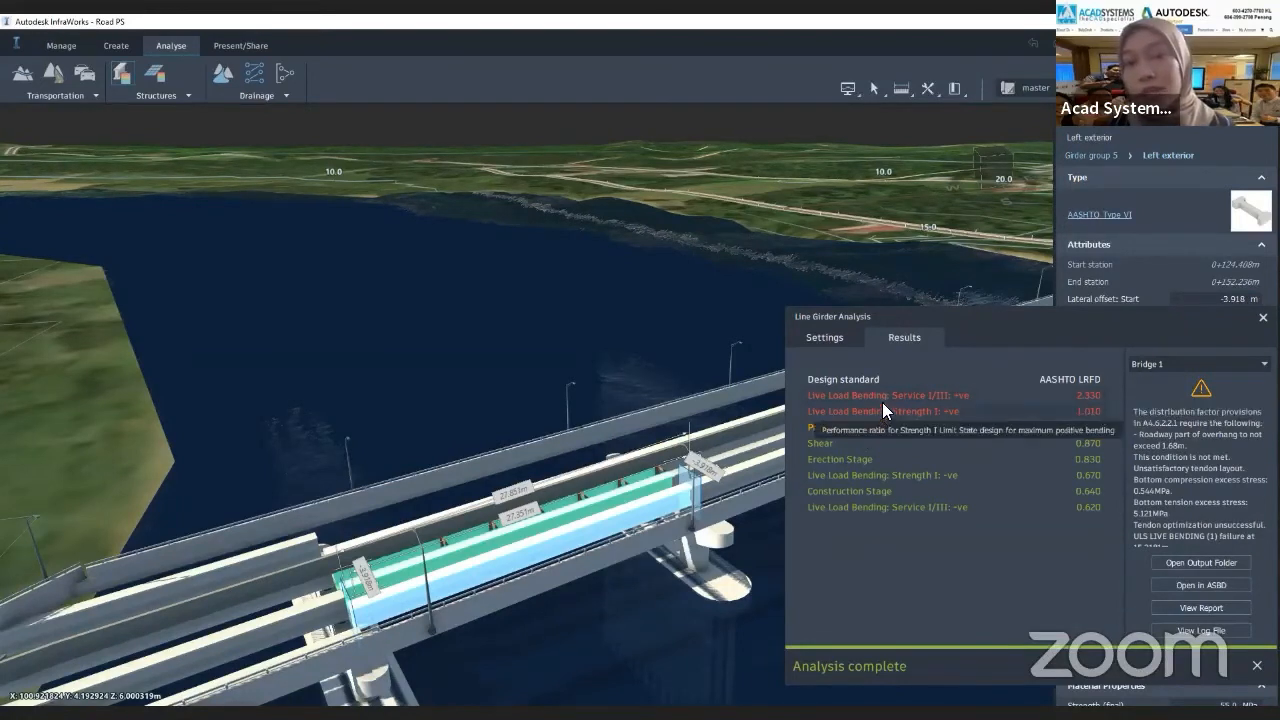
mouse_move(572, 537)
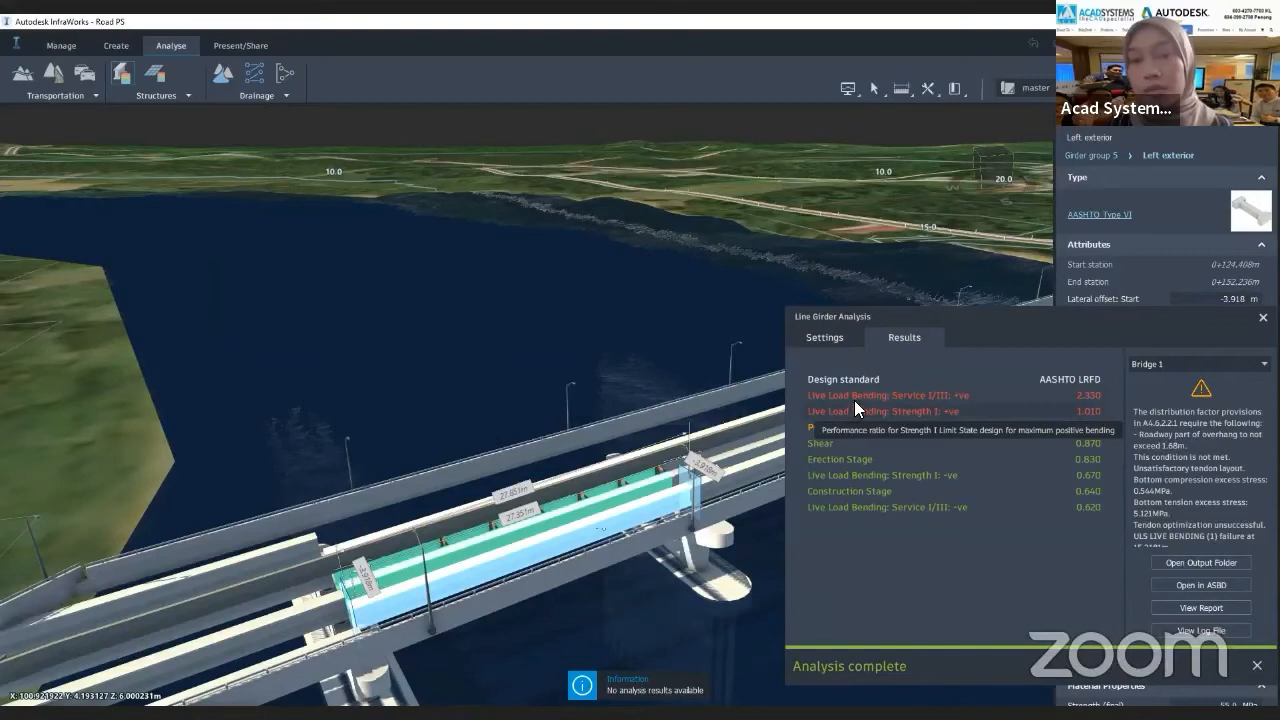
View the analysis results of the first interior girder and close the Line Girder Analysis.
mouse_move(616, 518)
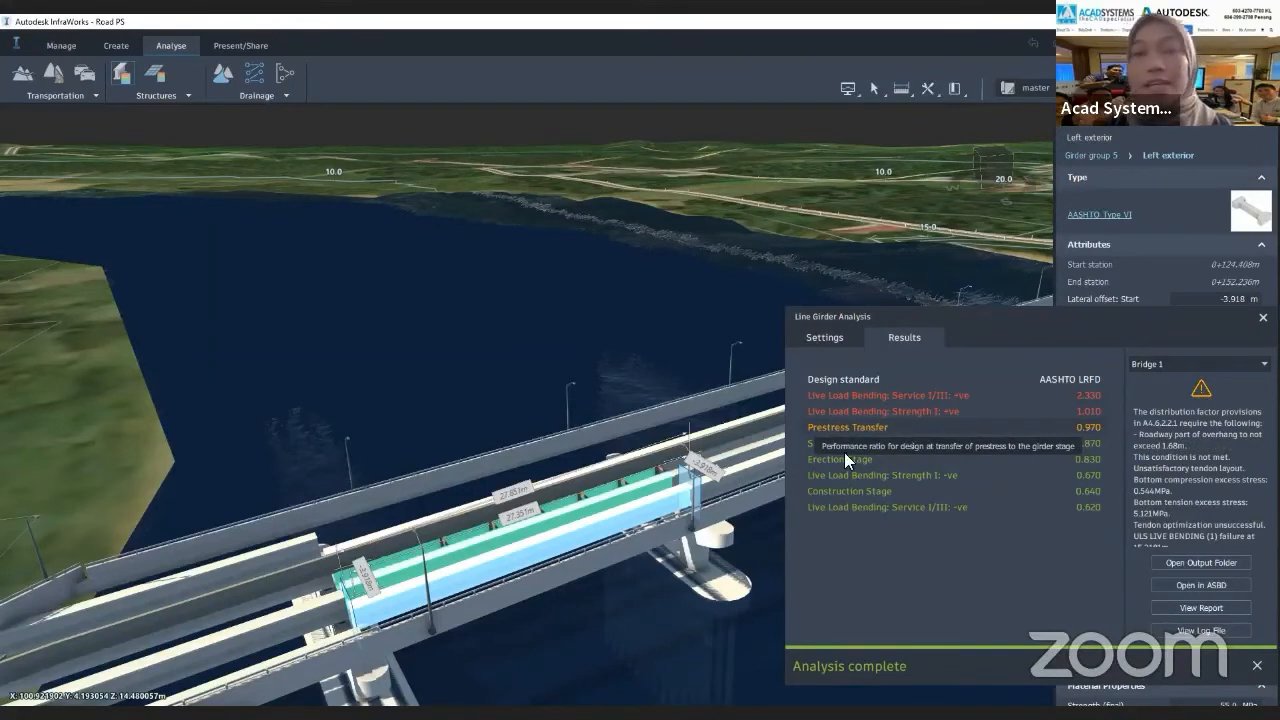
click(642, 484)
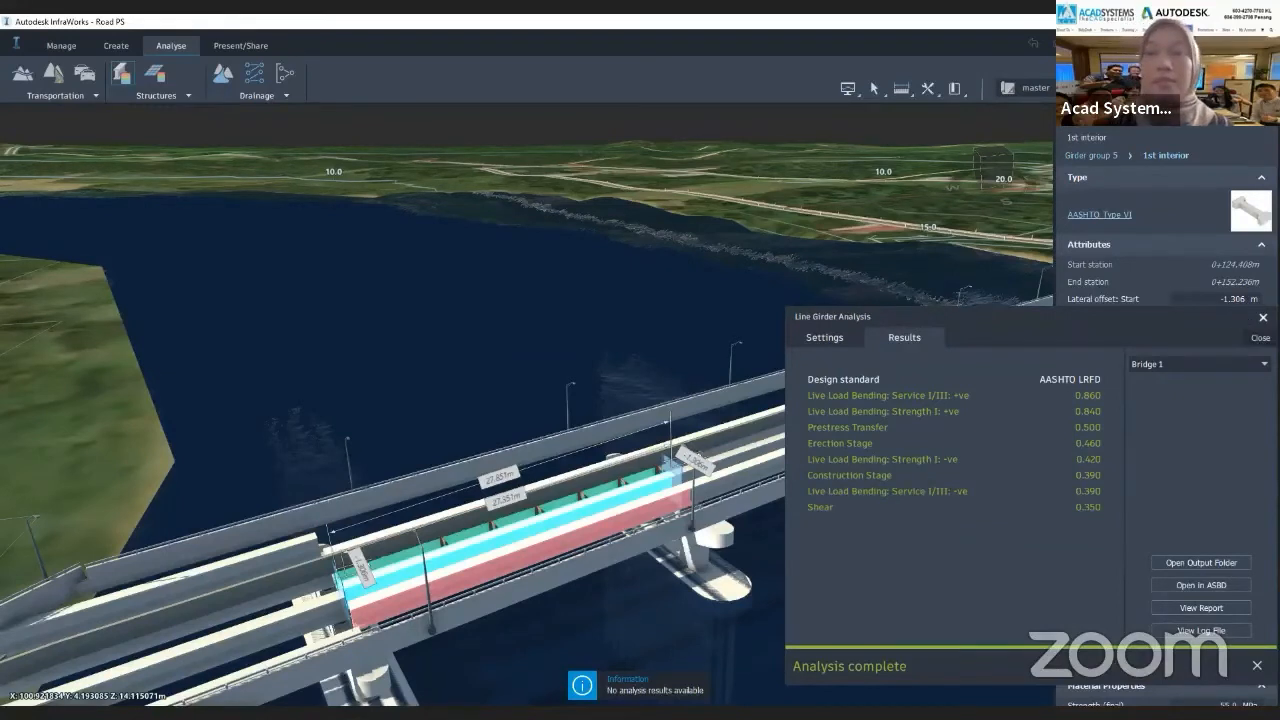
click(1262, 318)
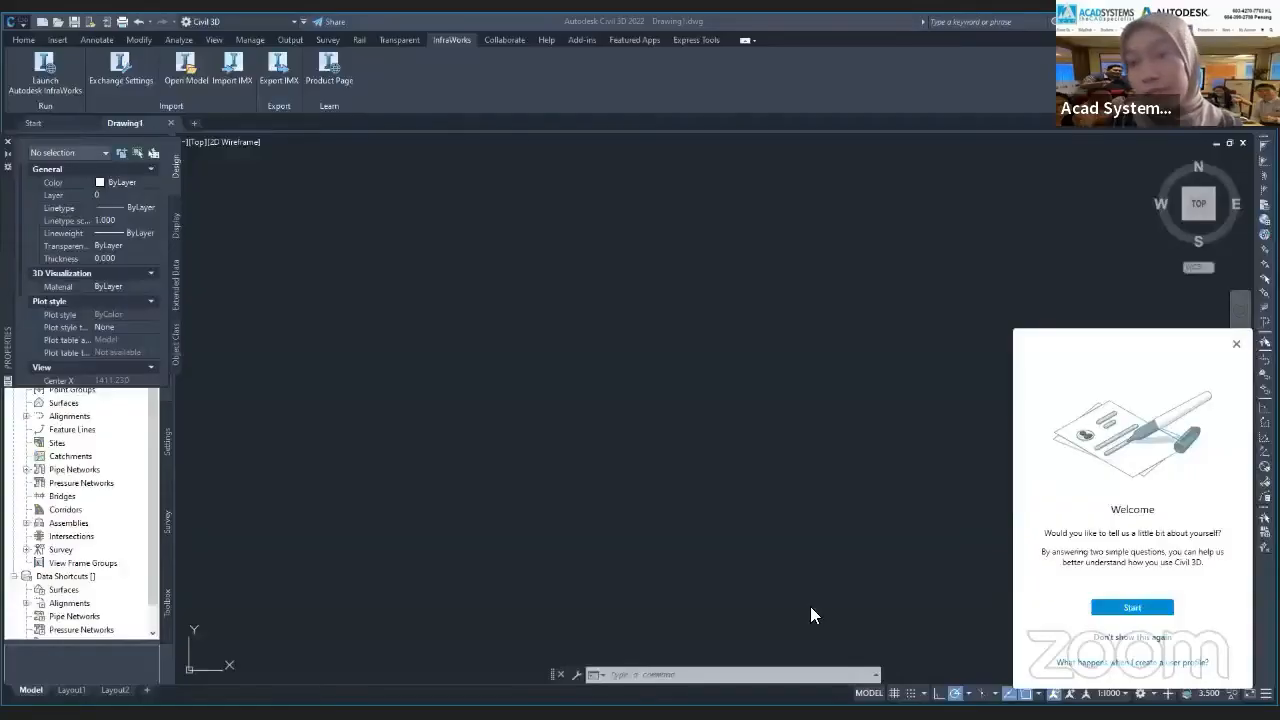
In Civil 3D, dismiss the welcome prompt and review the InfraWorks Open Model and Import IMX commands.
click(1236, 343)
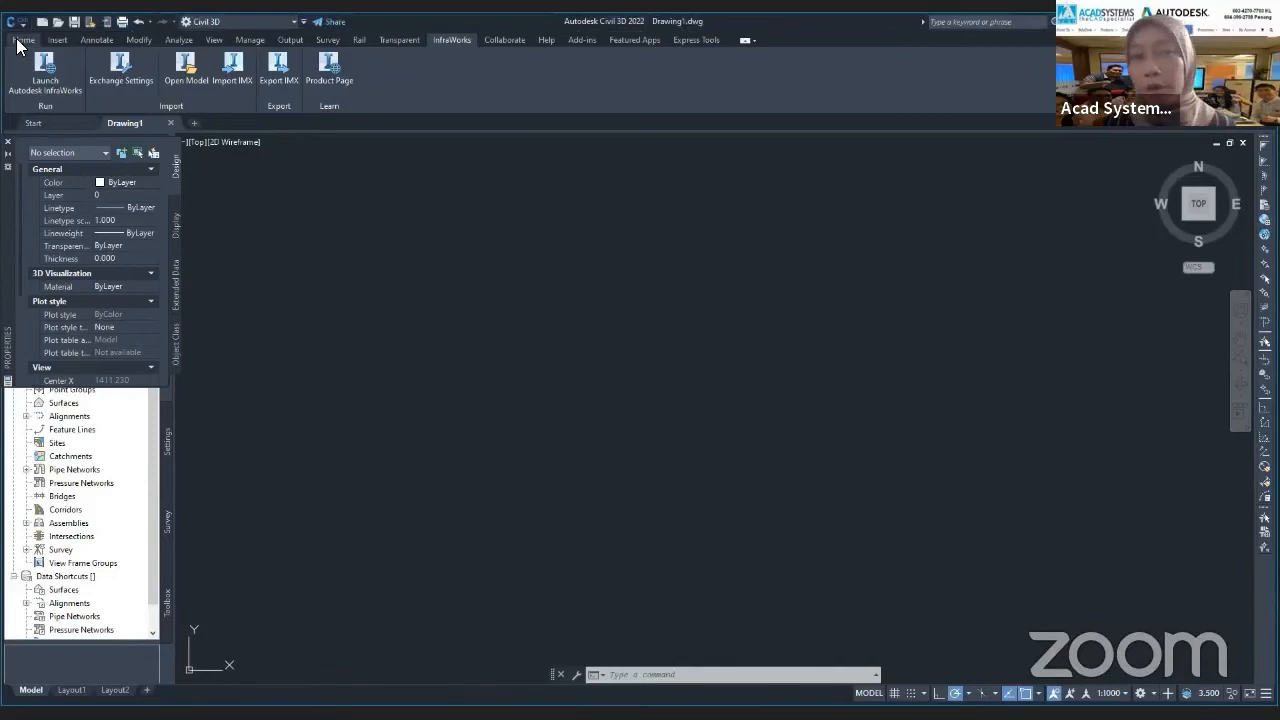
click(21, 41)
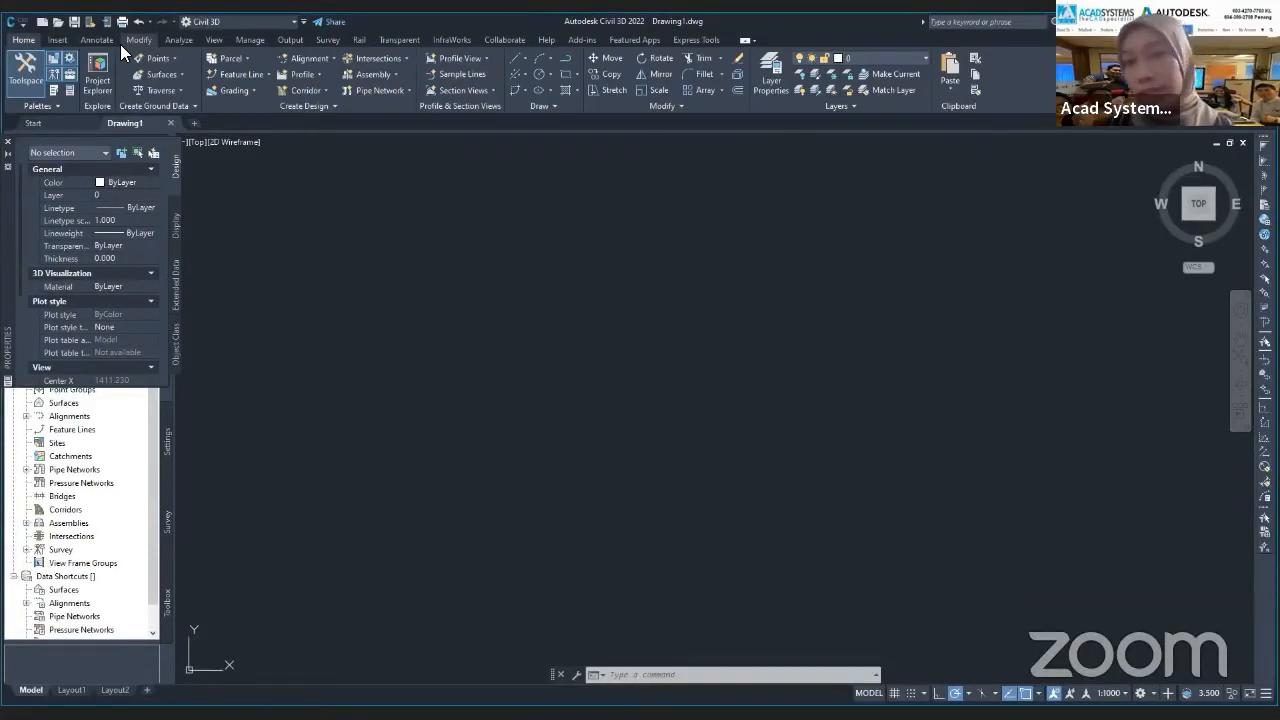
click(451, 40)
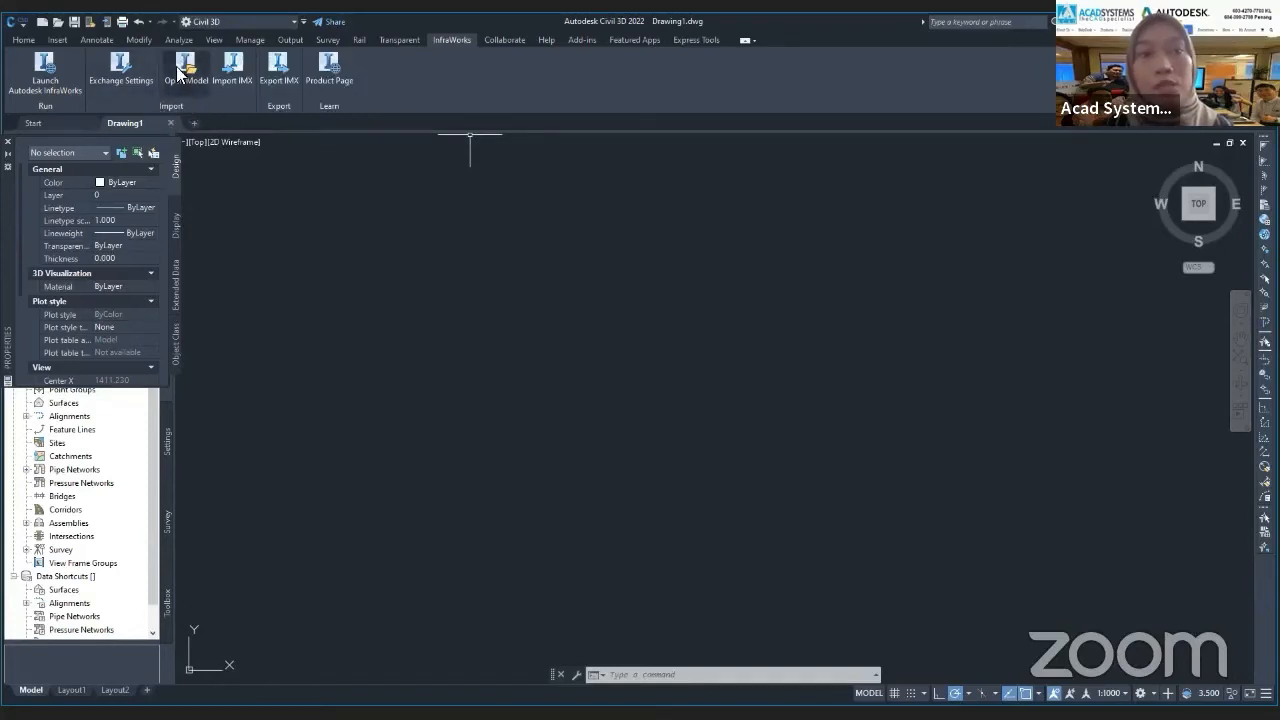
click(230, 76)
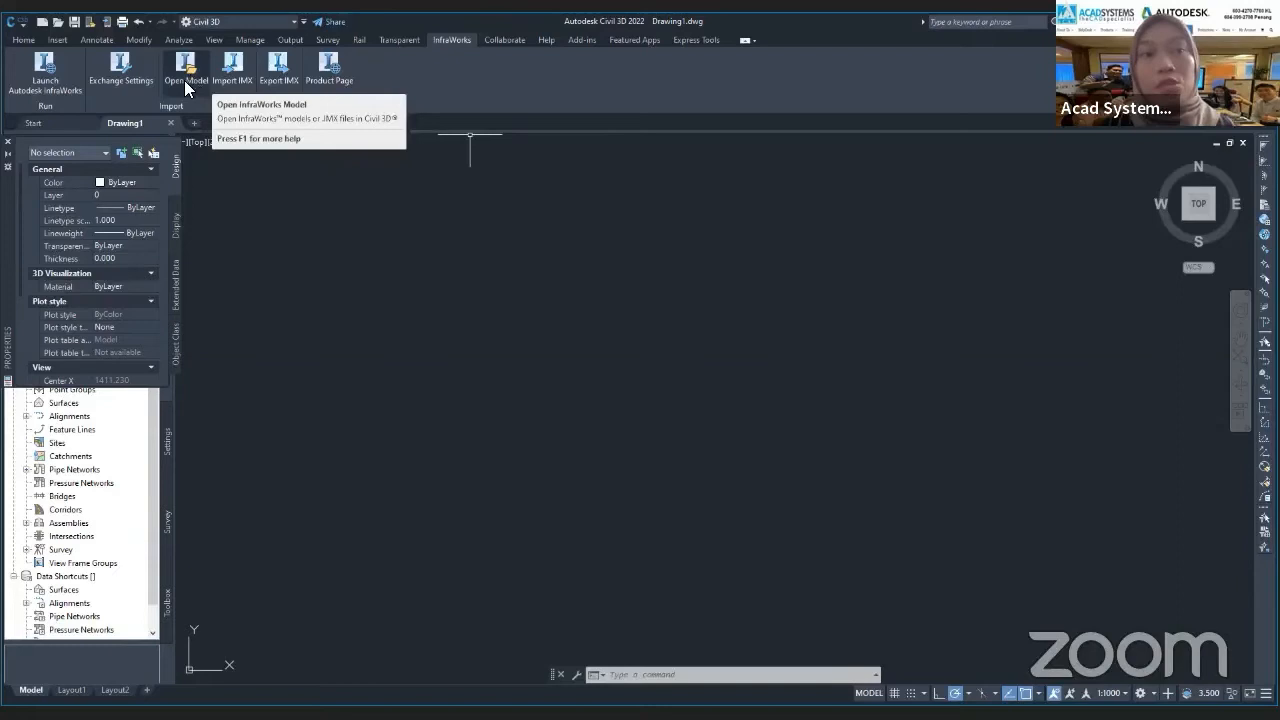
Choose Bridge Pasir Salak.sqlite from Documents, Autodesk InfraWorks Models, Autodesk 360, folder 1192899, as the InfraWorks model to open.
click(184, 80)
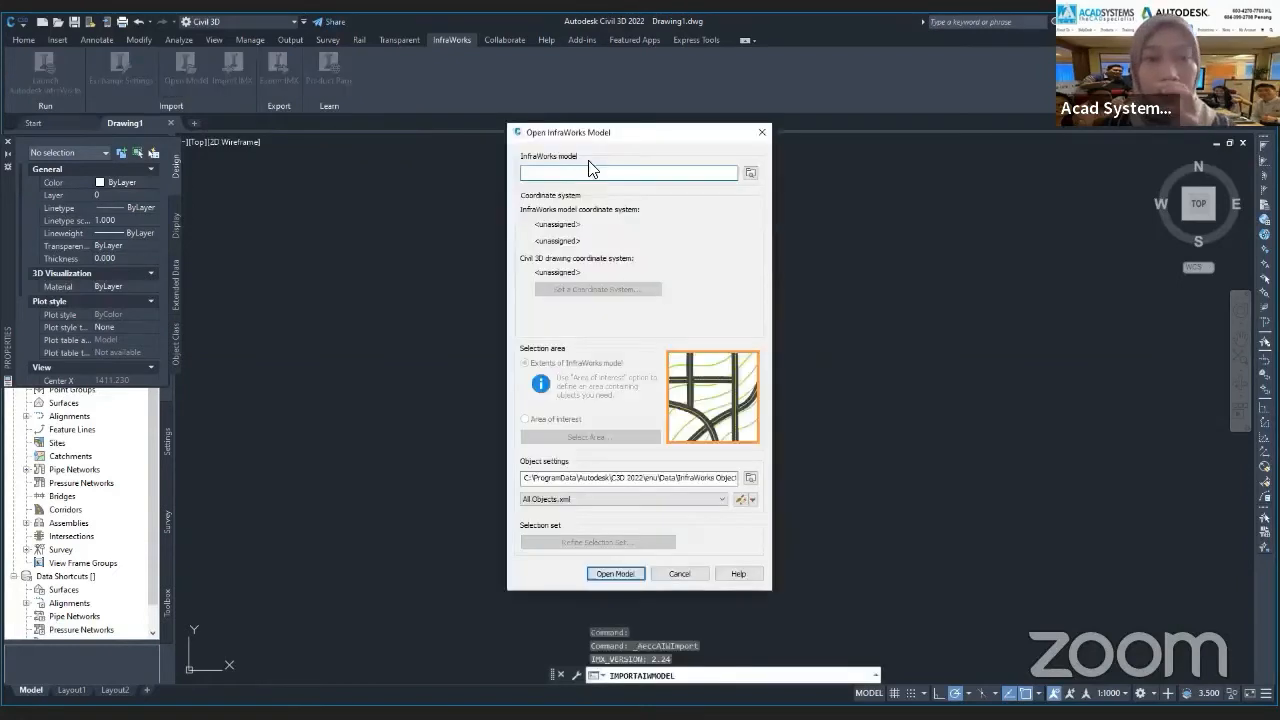
click(751, 174)
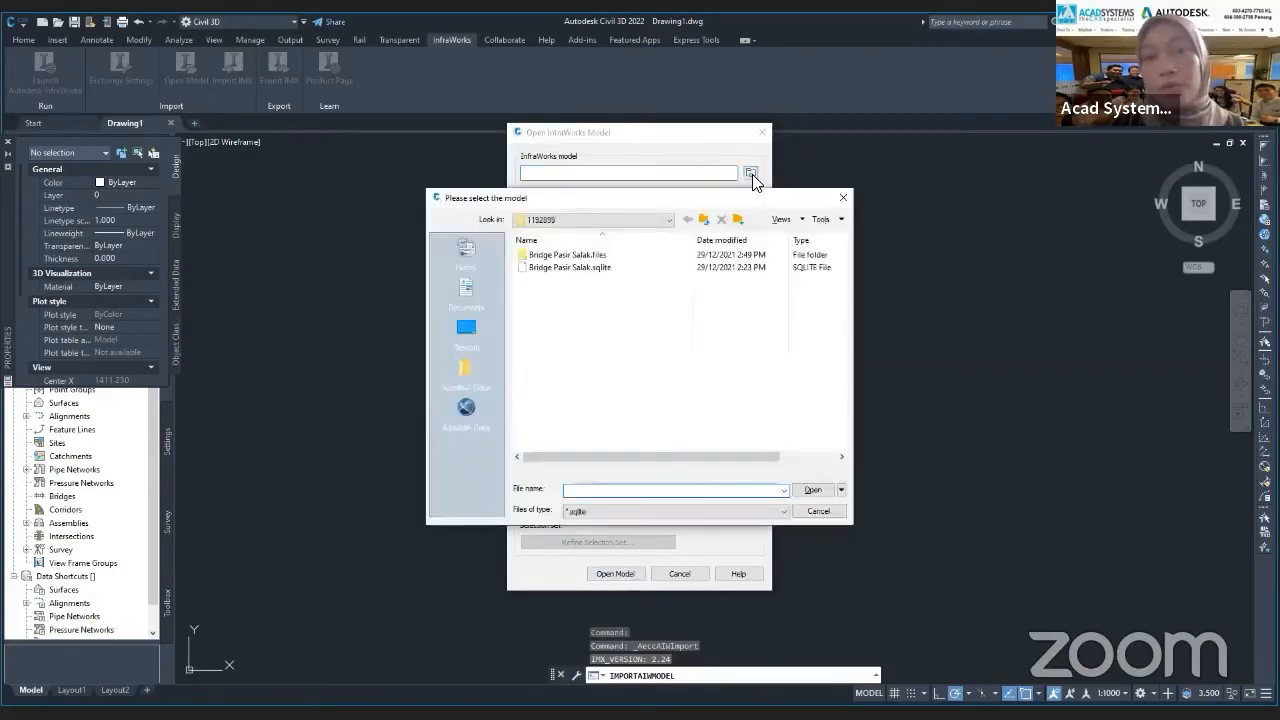
click(472, 297)
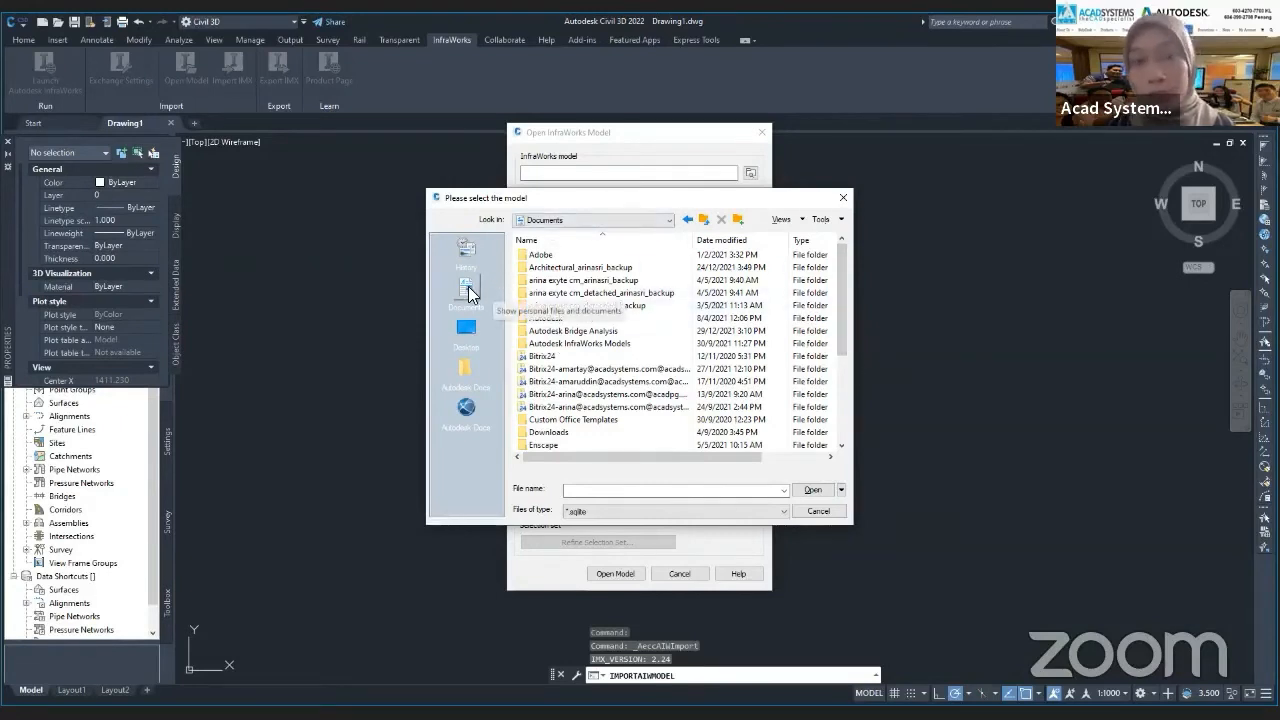
double_click(612, 344)
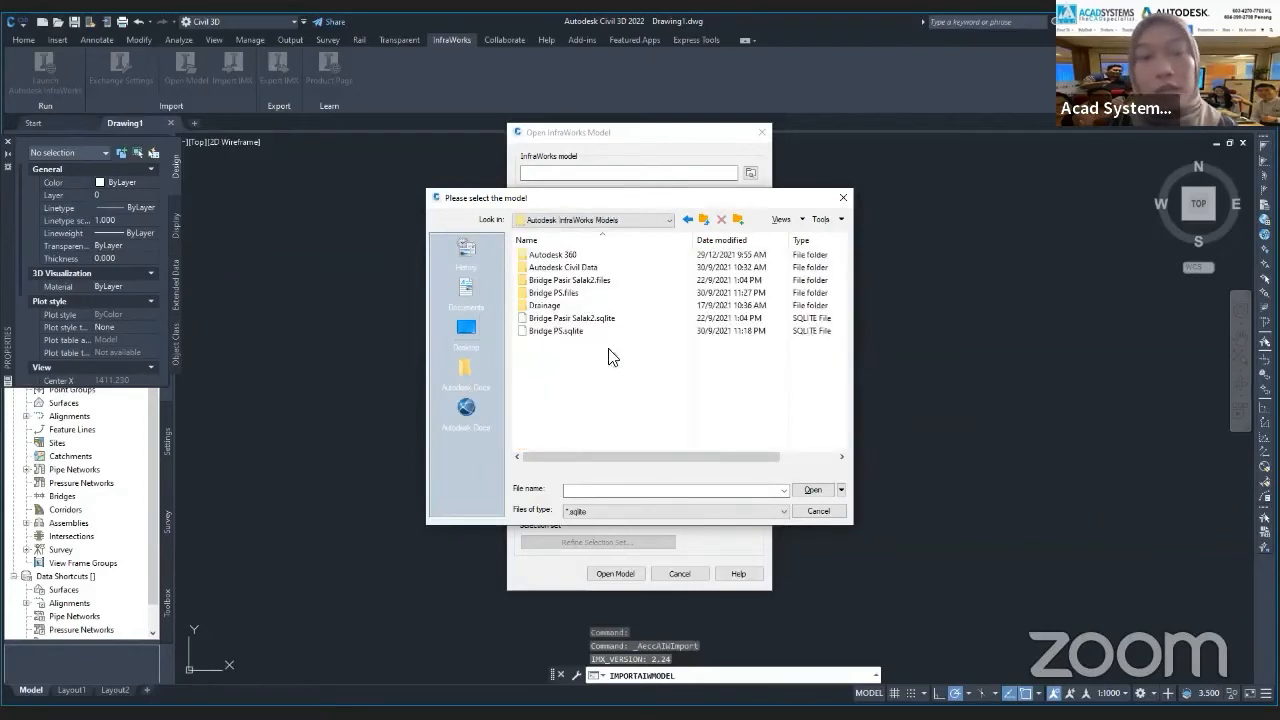
double_click(566, 256)
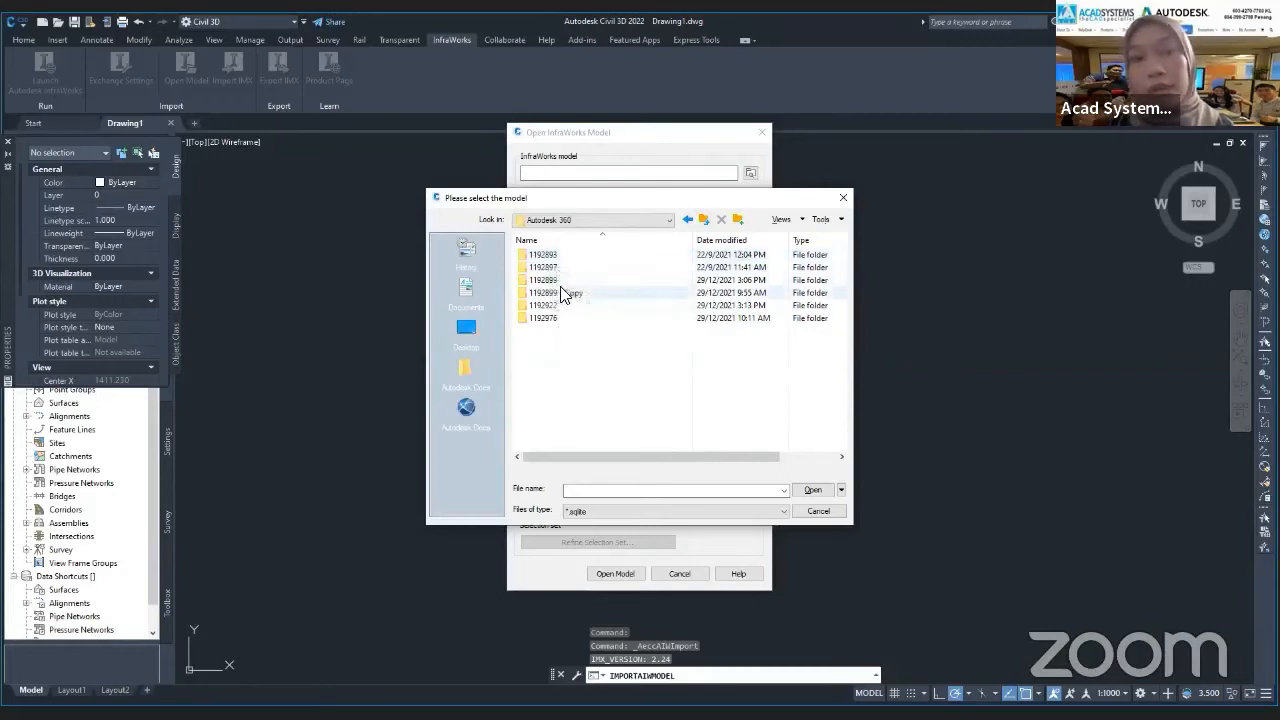
double_click(555, 280)
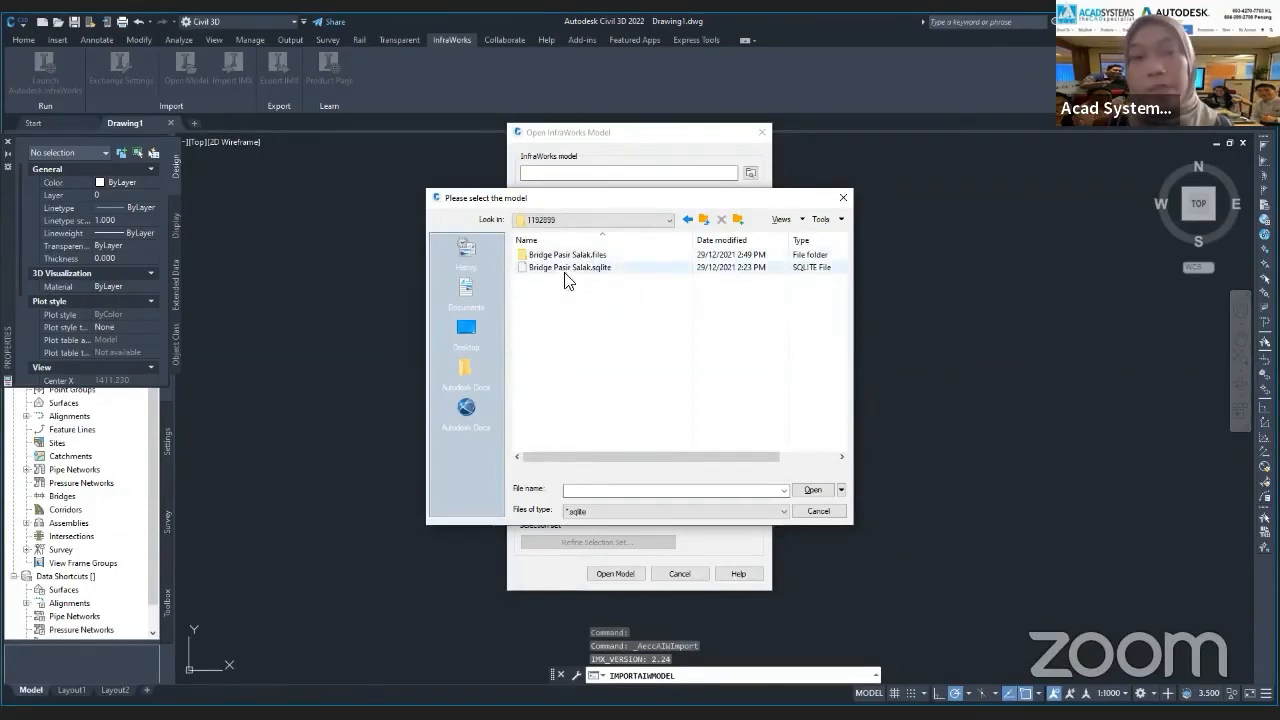
click(551, 273)
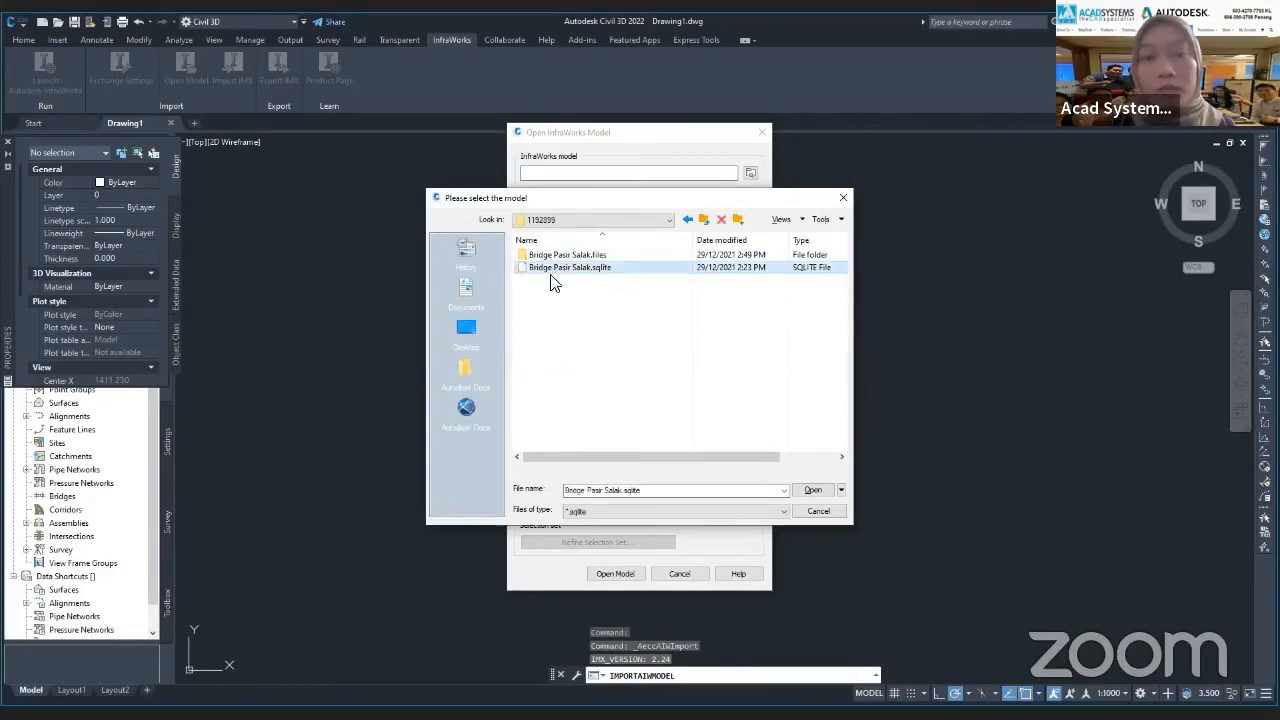
click(813, 489)
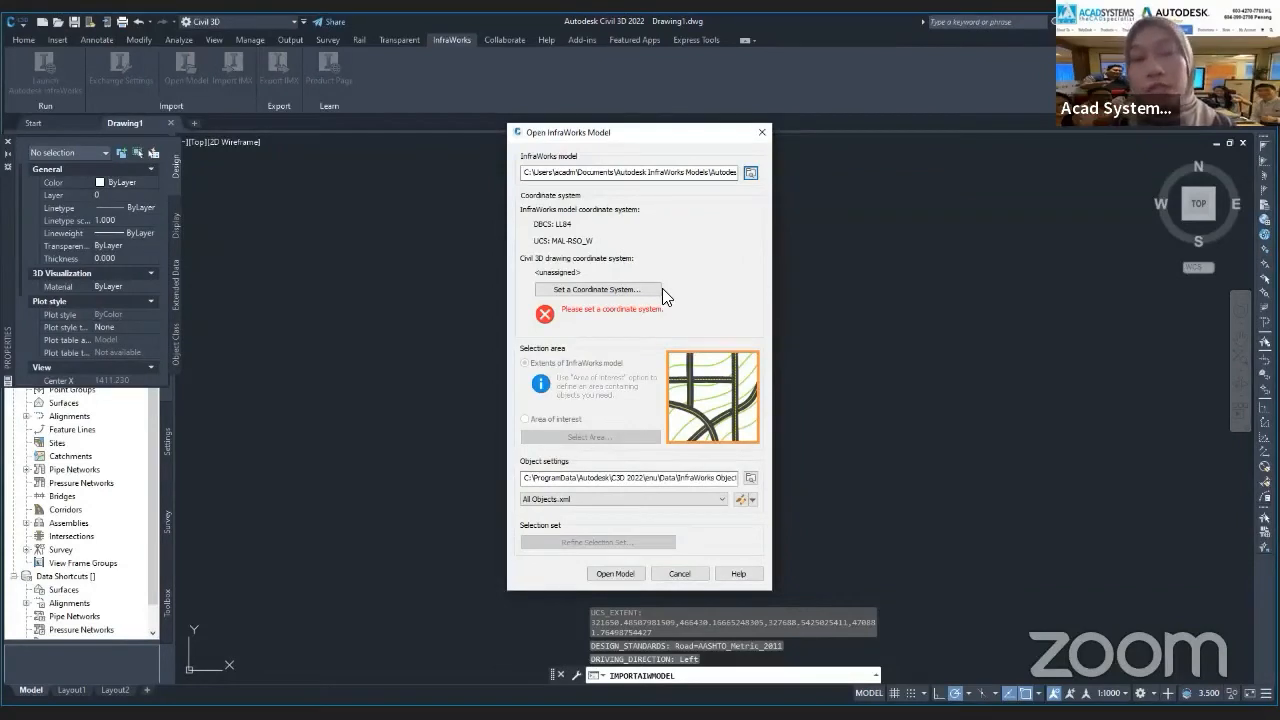
Set the drawing's coordinate system to the InfraWorks model coordinate system MAL-RSO_W.
click(637, 293)
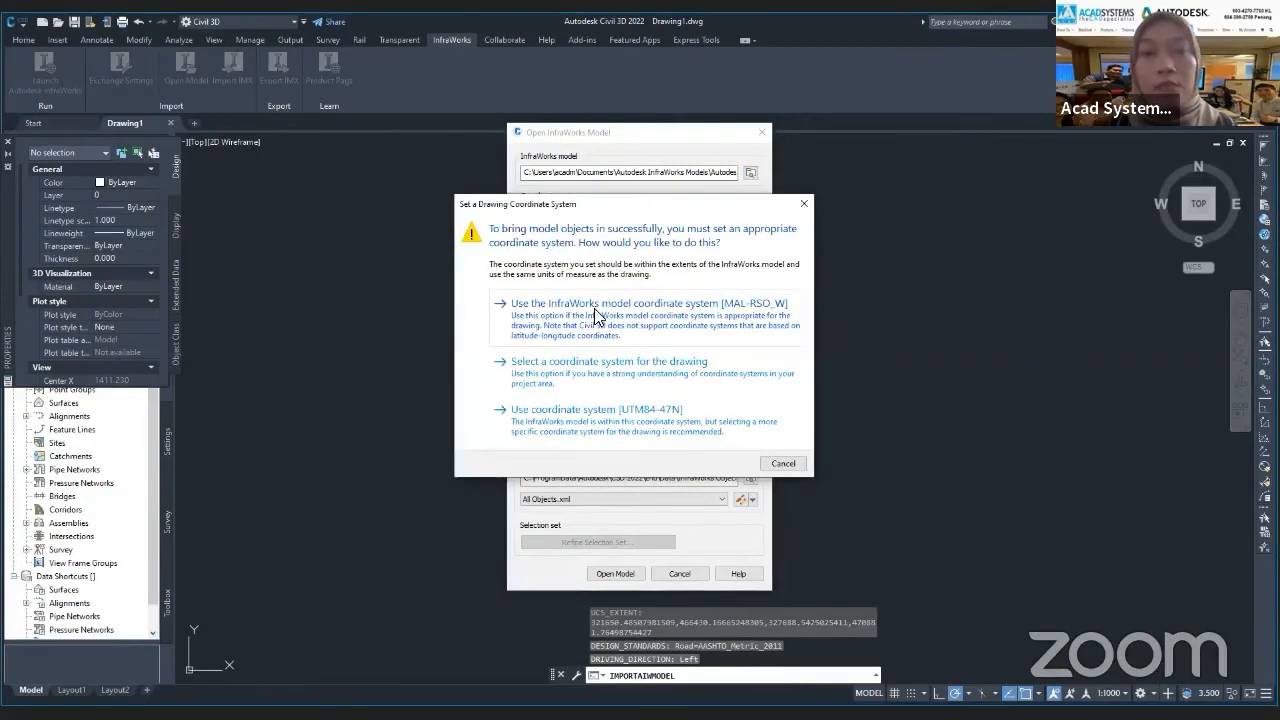
click(600, 306)
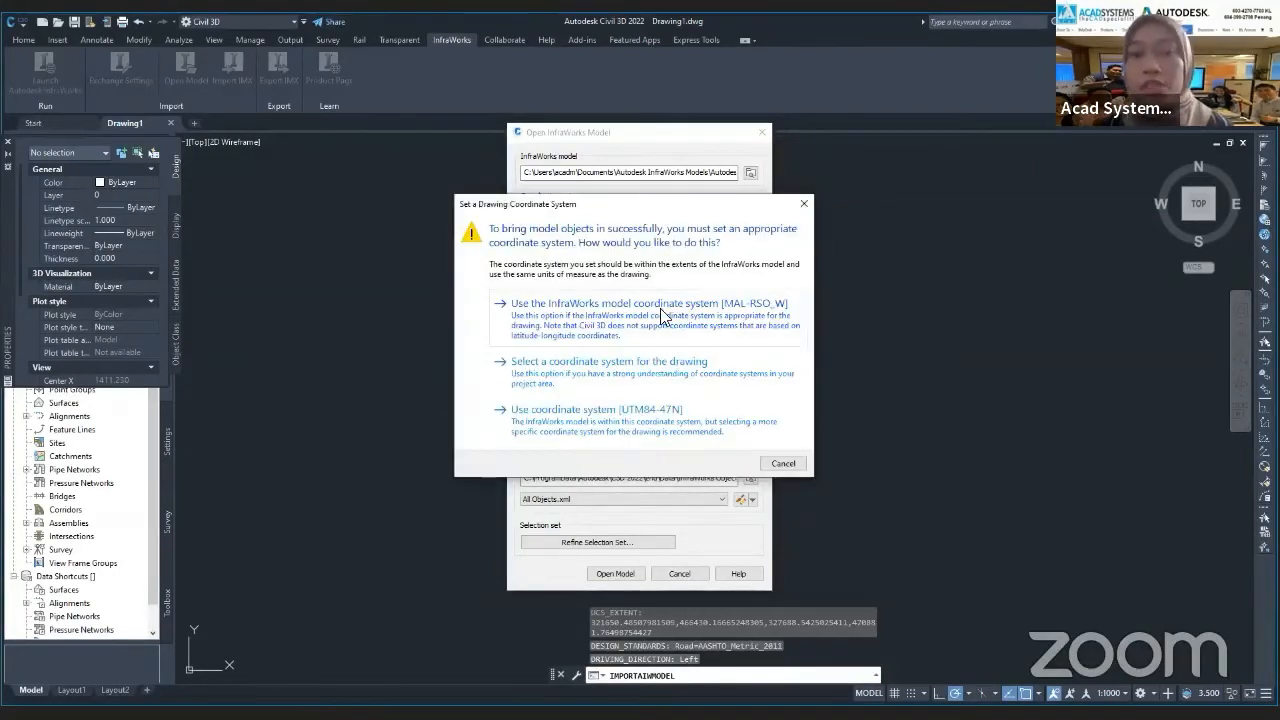
click(632, 336)
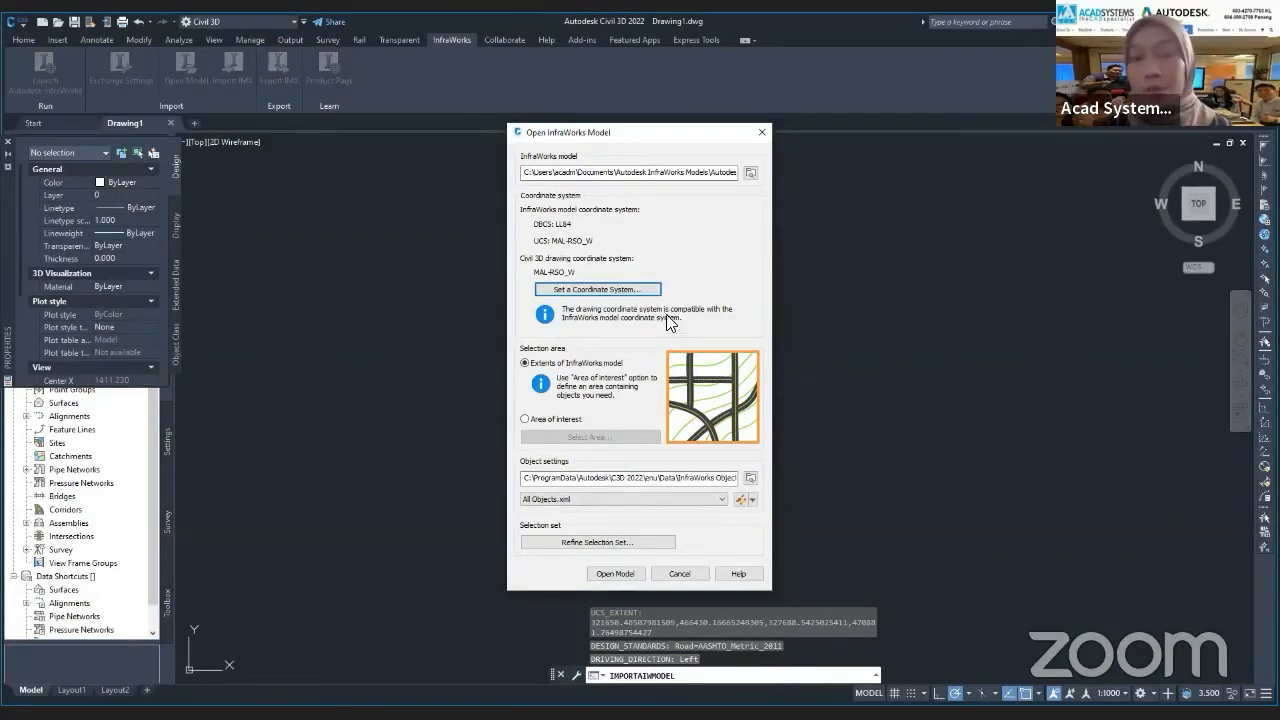
Set the drawing's coordinate system to Peninsula Malaysia, RSO System, Metres (MAL-MRSO) in the Malaysia category and apply it.
click(634, 291)
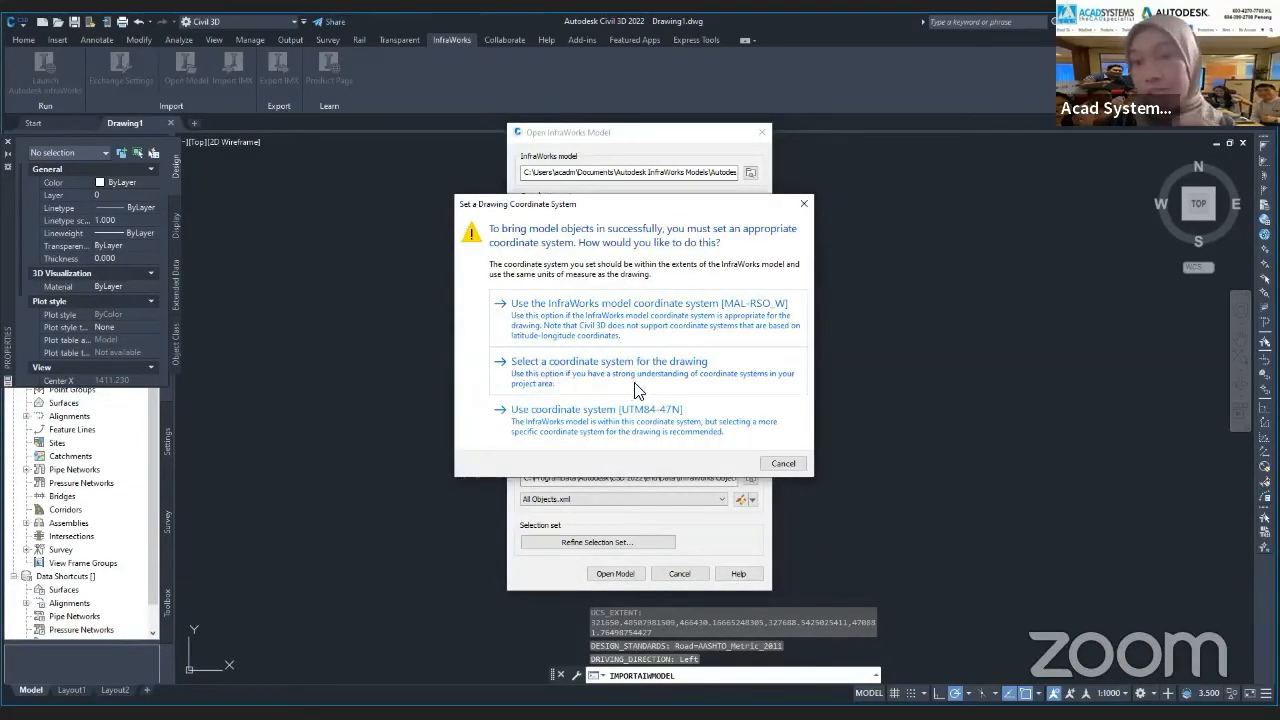
click(535, 372)
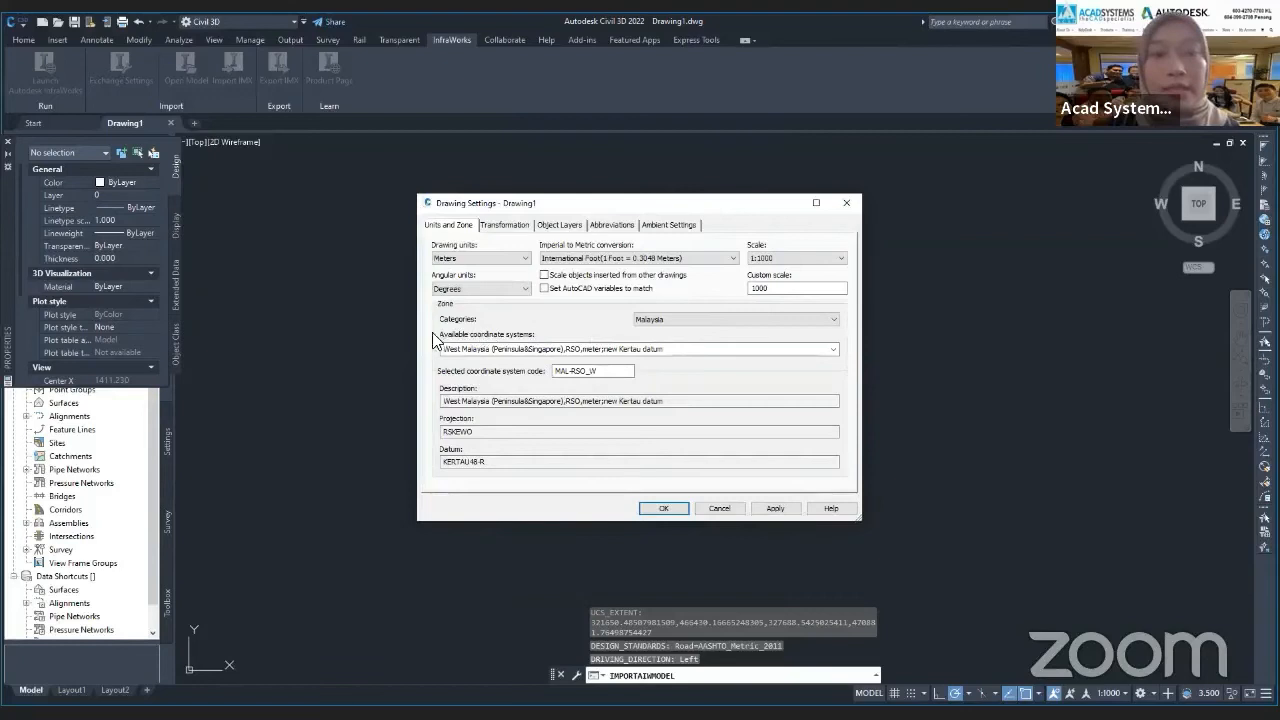
click(744, 320)
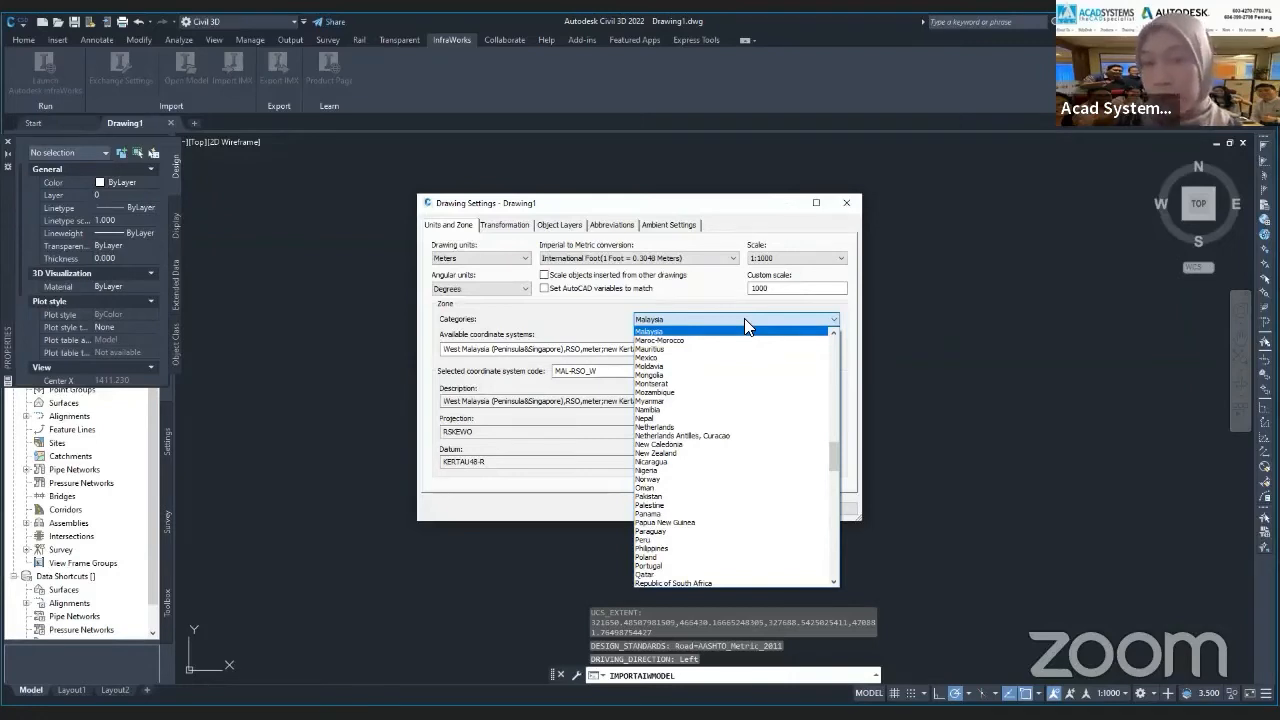
click(693, 332)
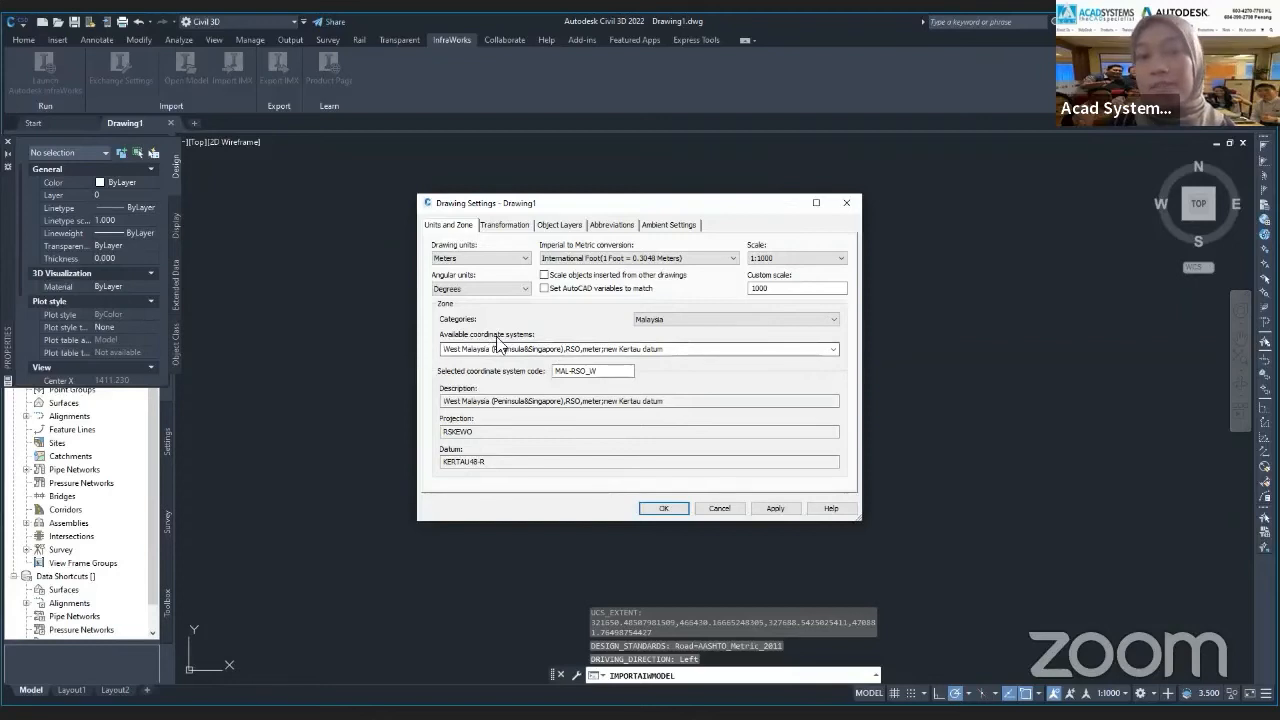
click(833, 349)
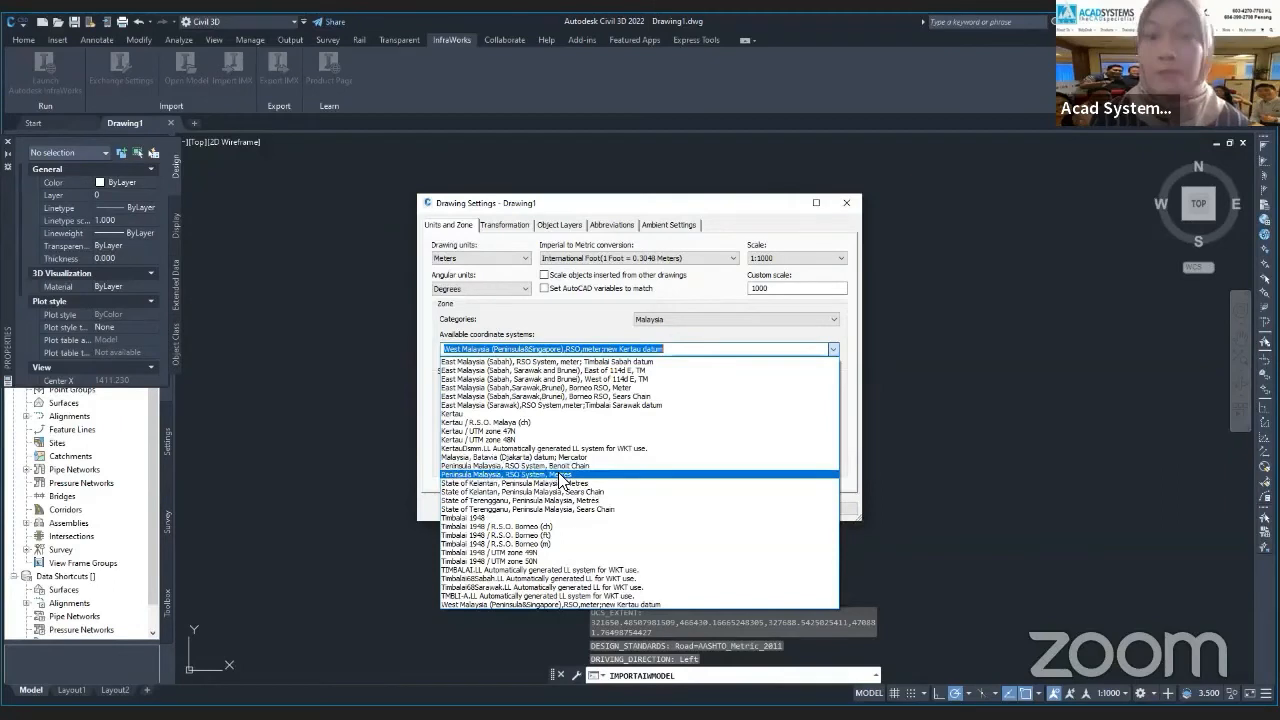
click(560, 475)
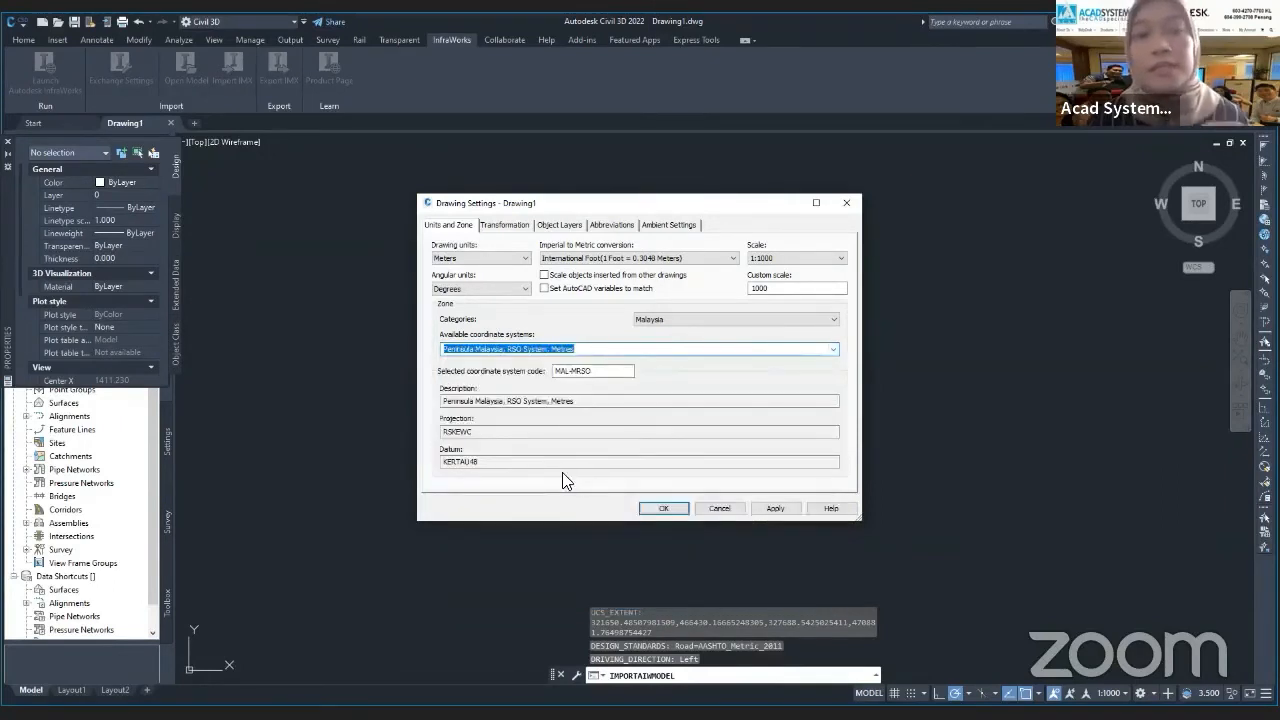
click(775, 509)
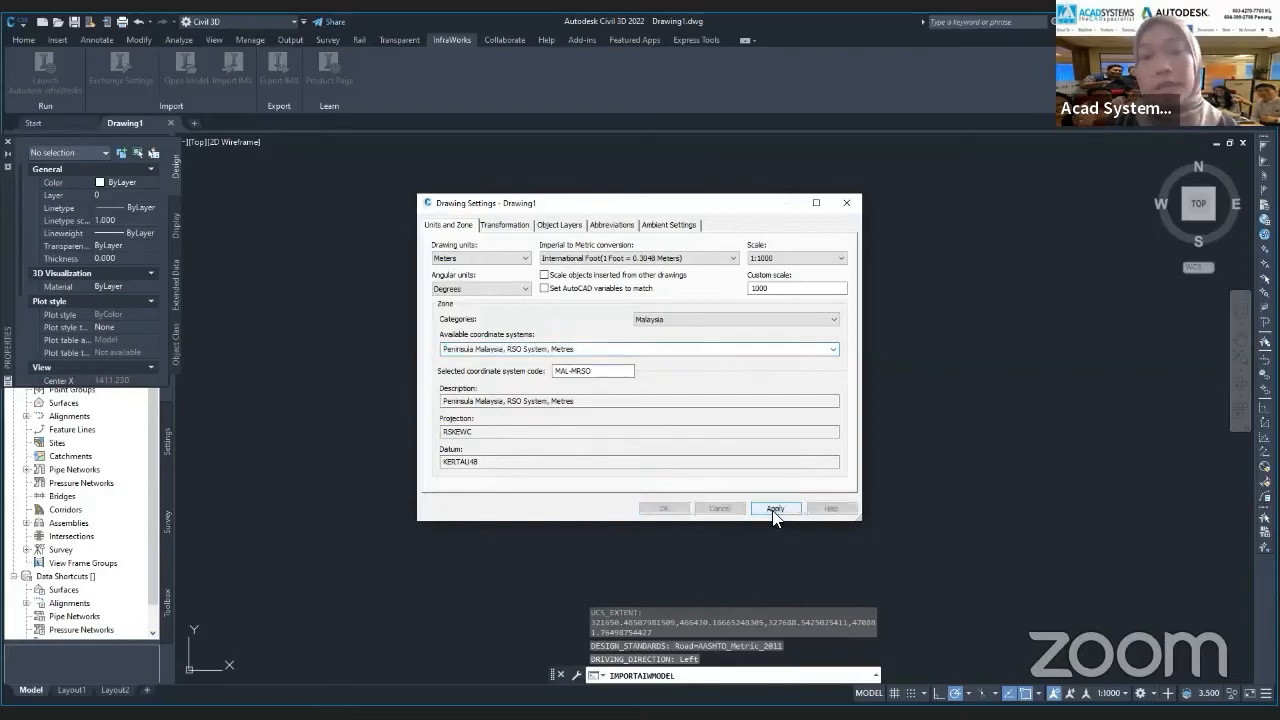
click(662, 509)
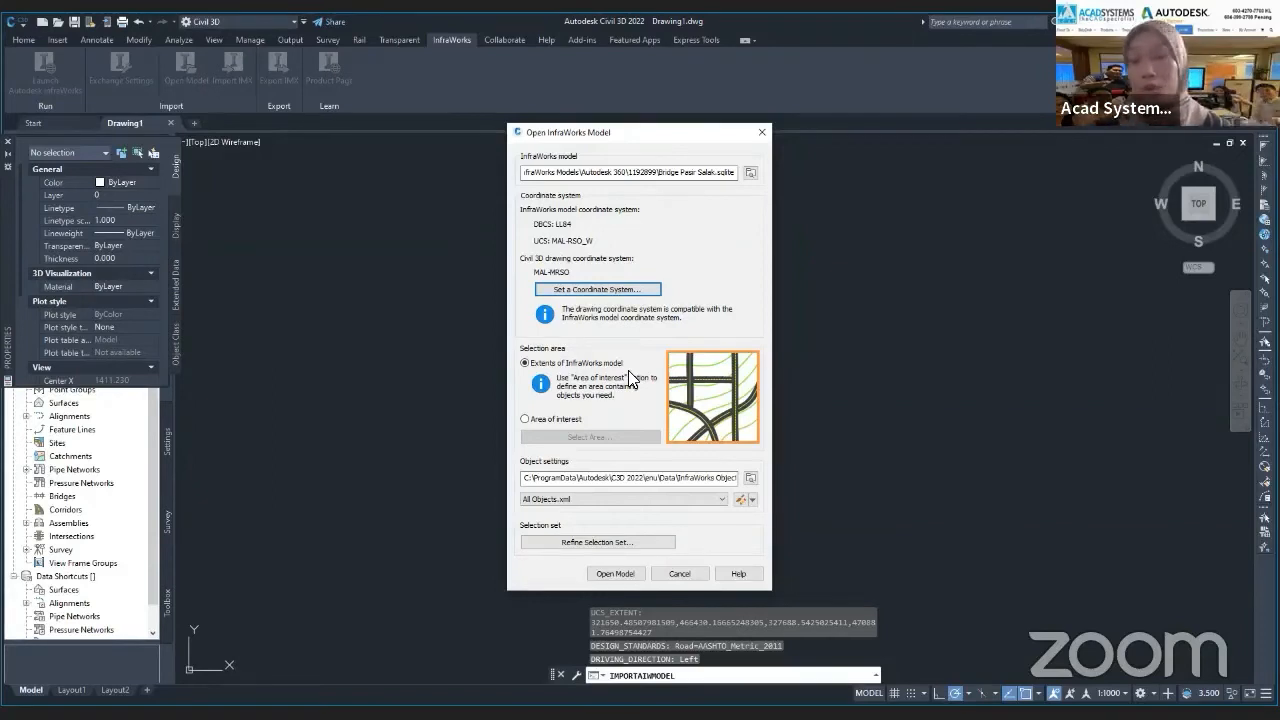
Open the model over its full extents, with component roads, water areas and bridges included in the selection set.
click(556, 419)
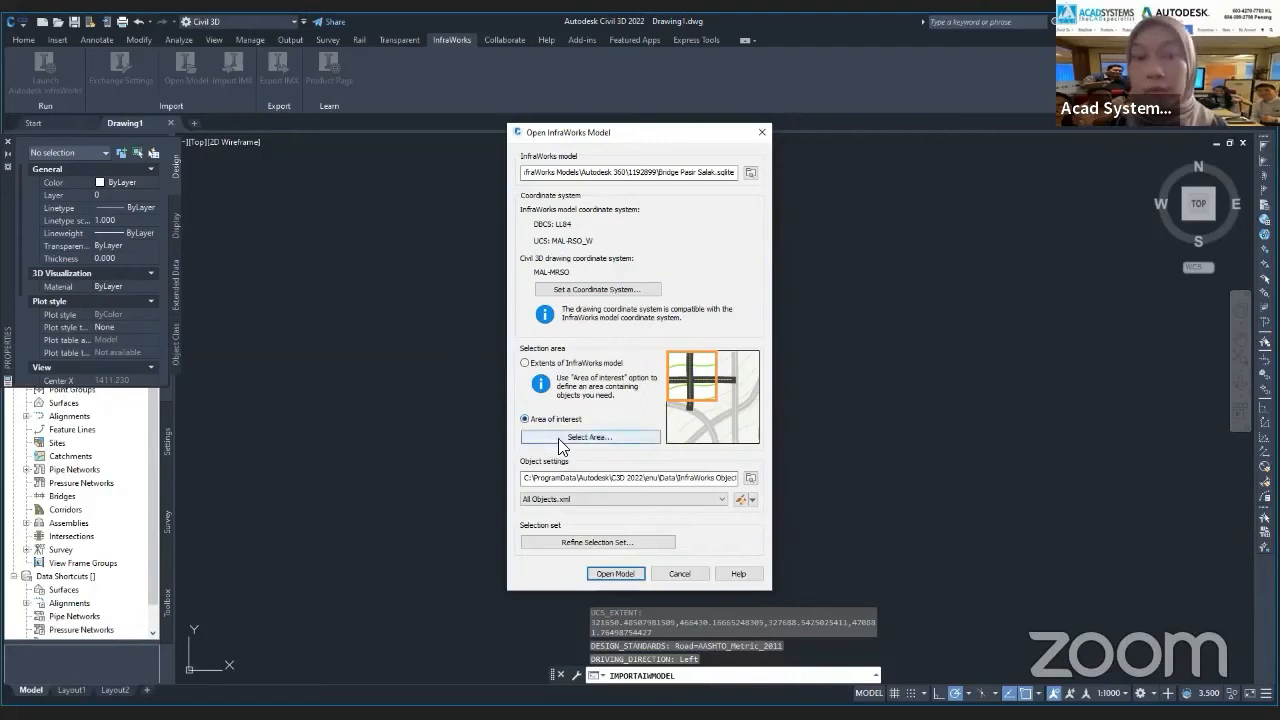
click(537, 364)
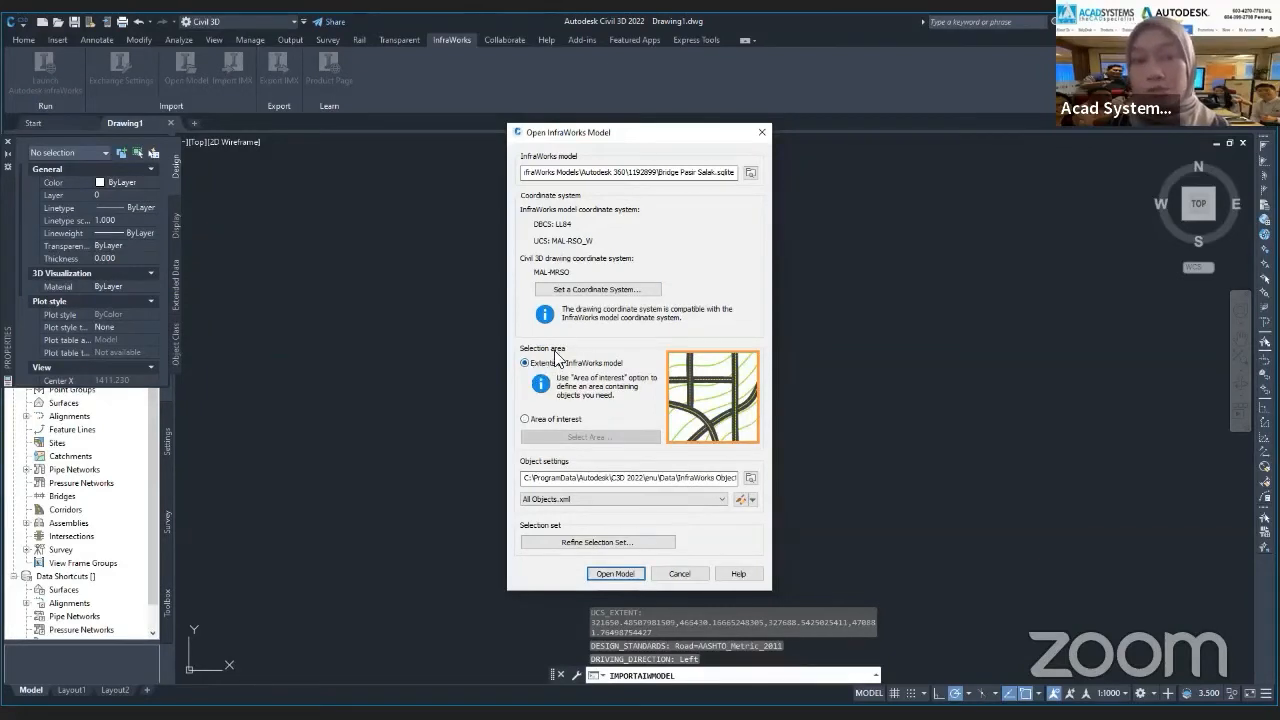
click(563, 540)
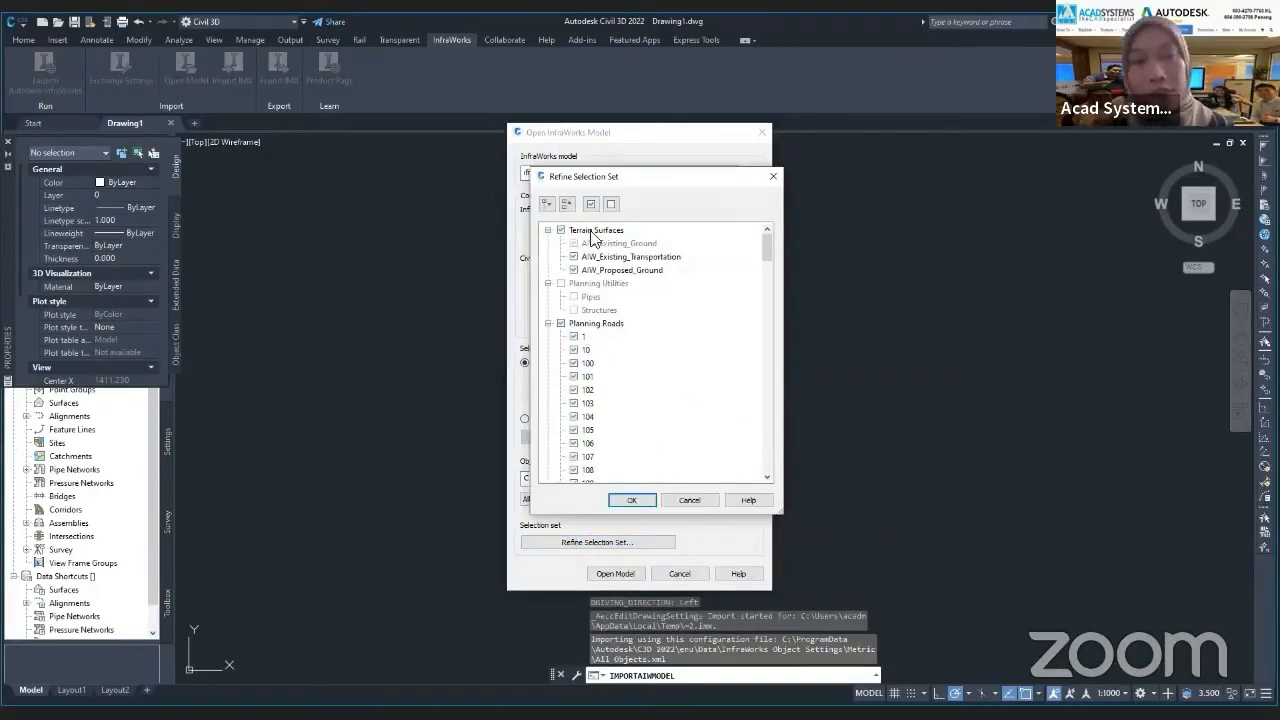
drag(766, 242, 766, 455)
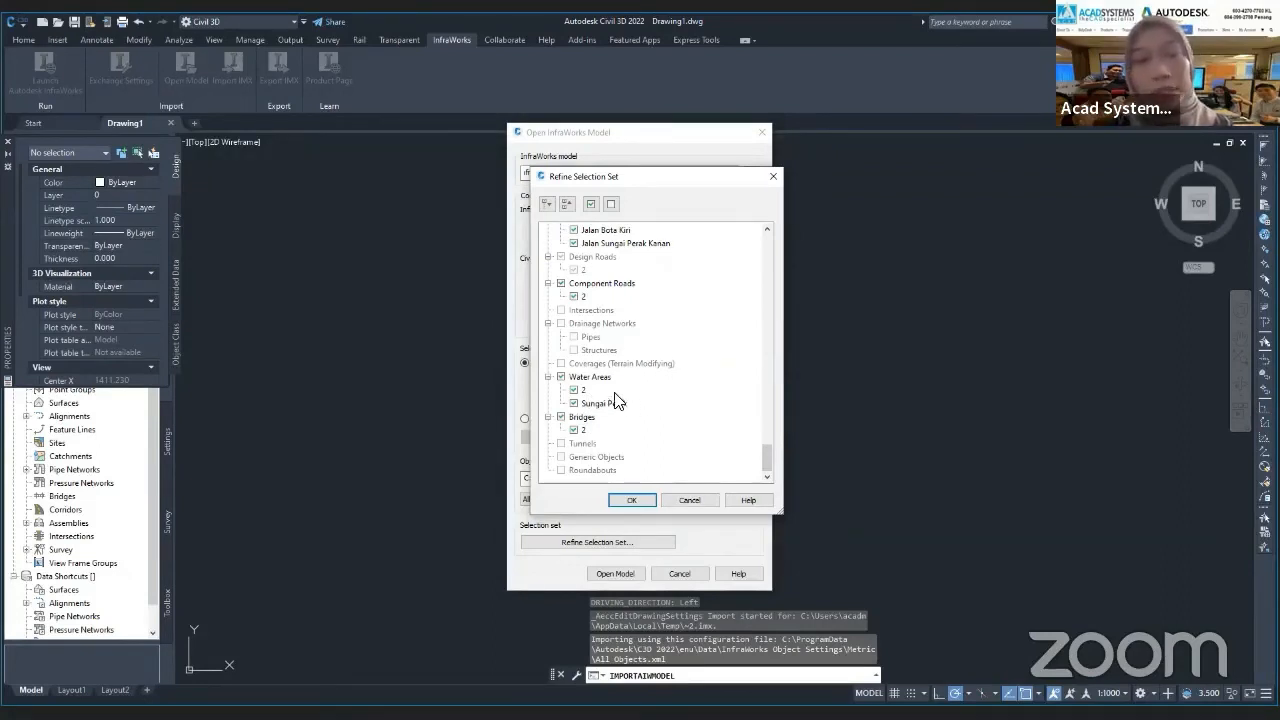
scroll(600, 310, up, 3)
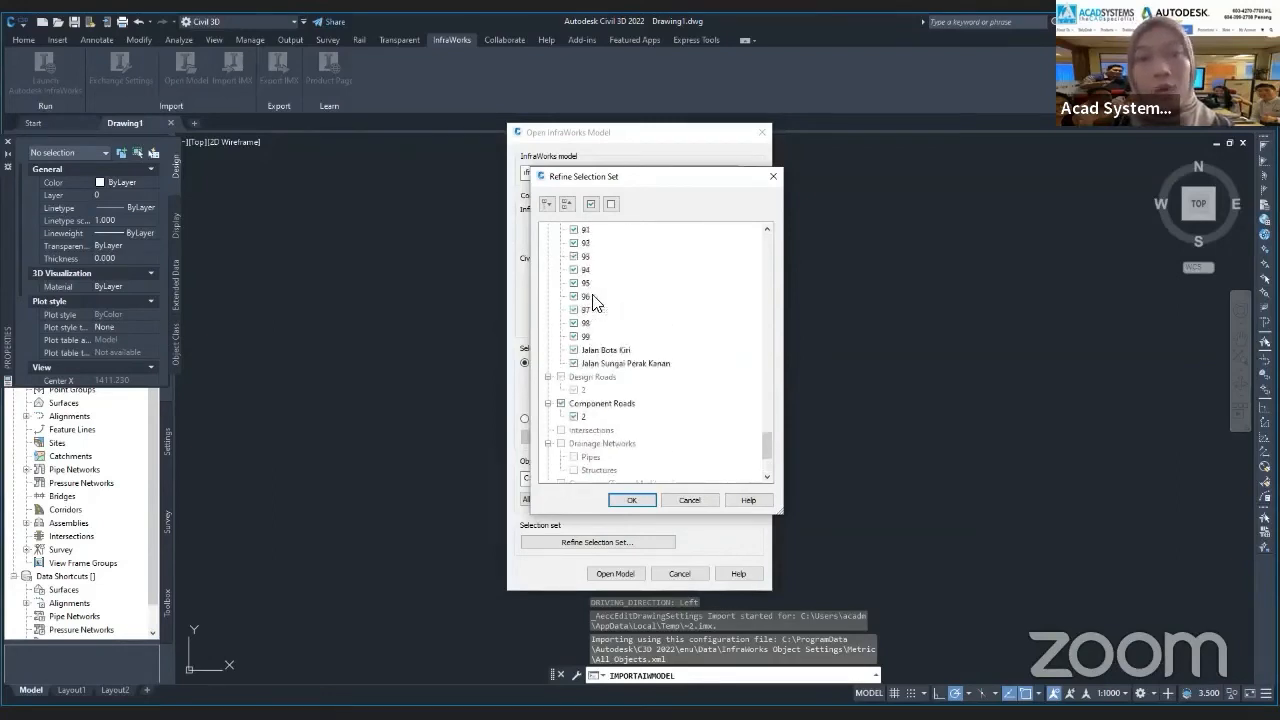
scroll(577, 430, down, 2)
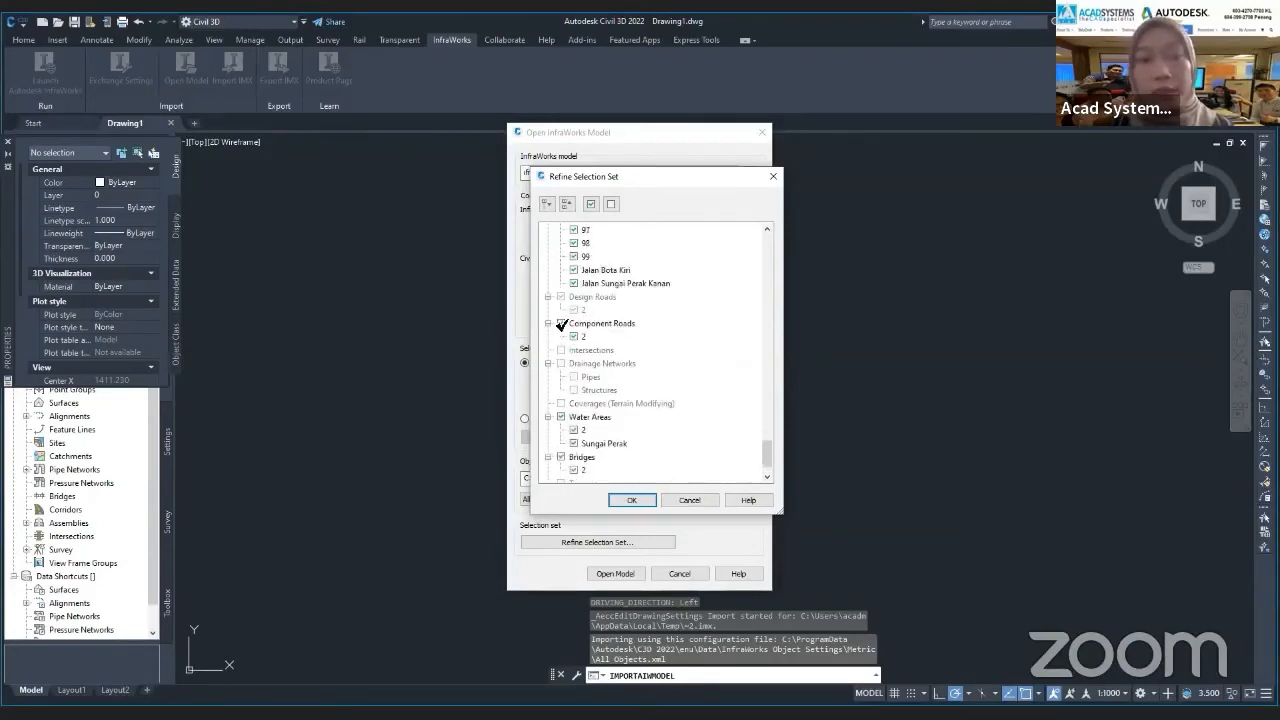
click(561, 323)
click(562, 416)
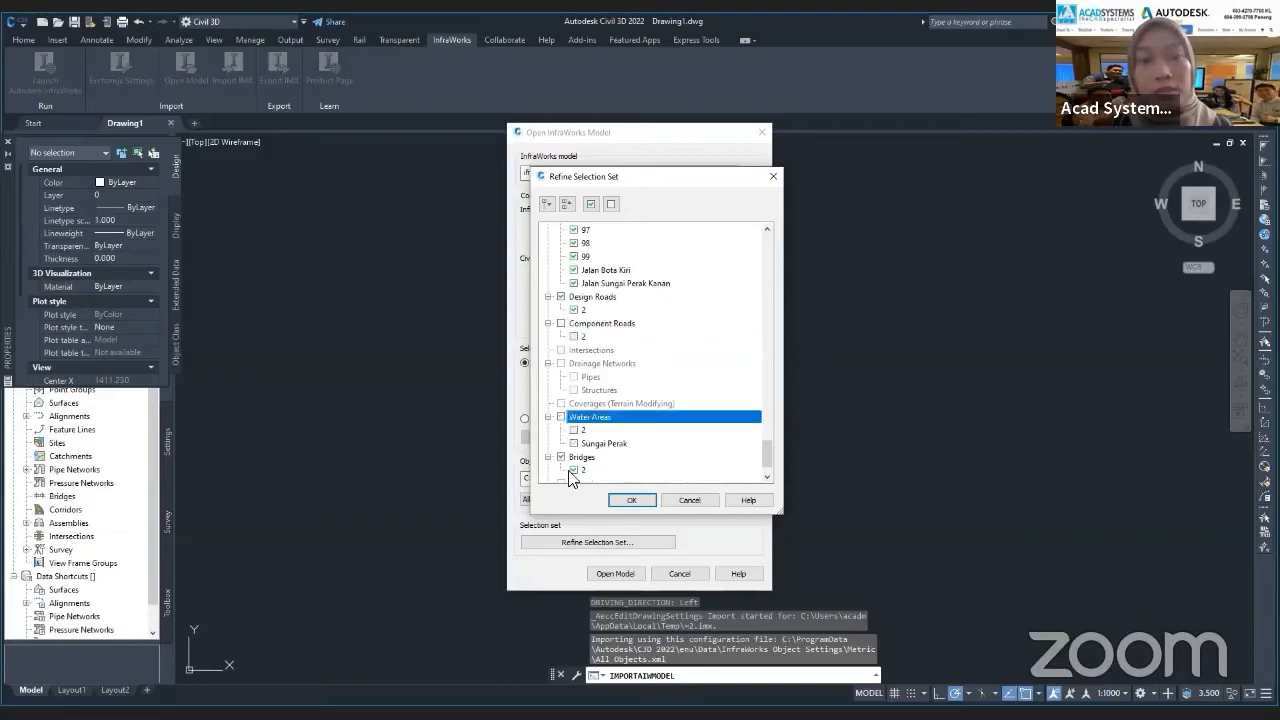
click(561, 324)
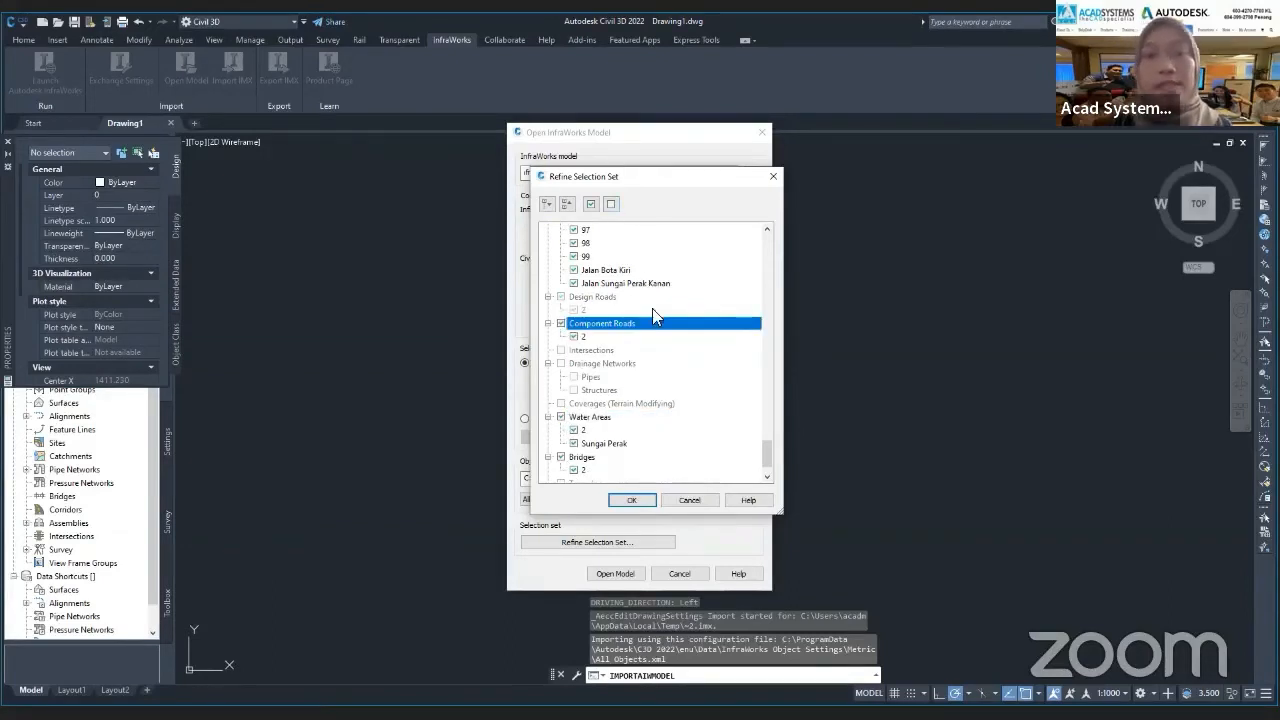
click(650, 497)
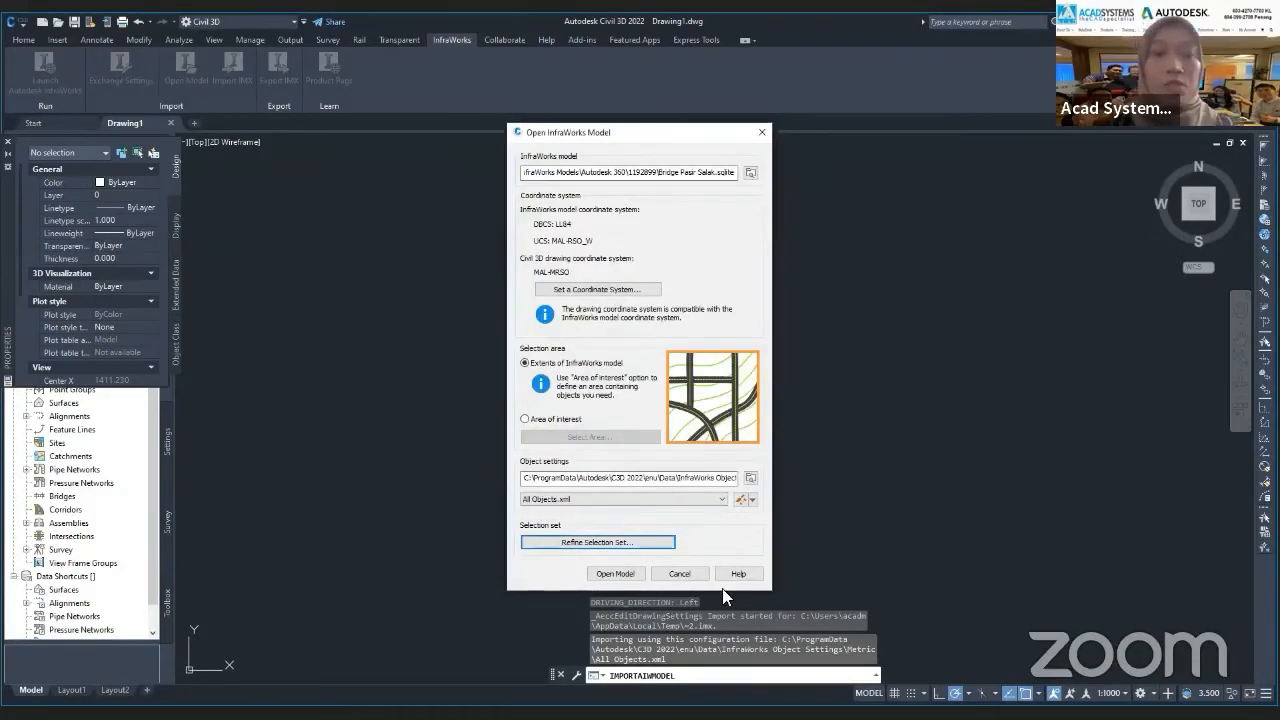
click(617, 575)
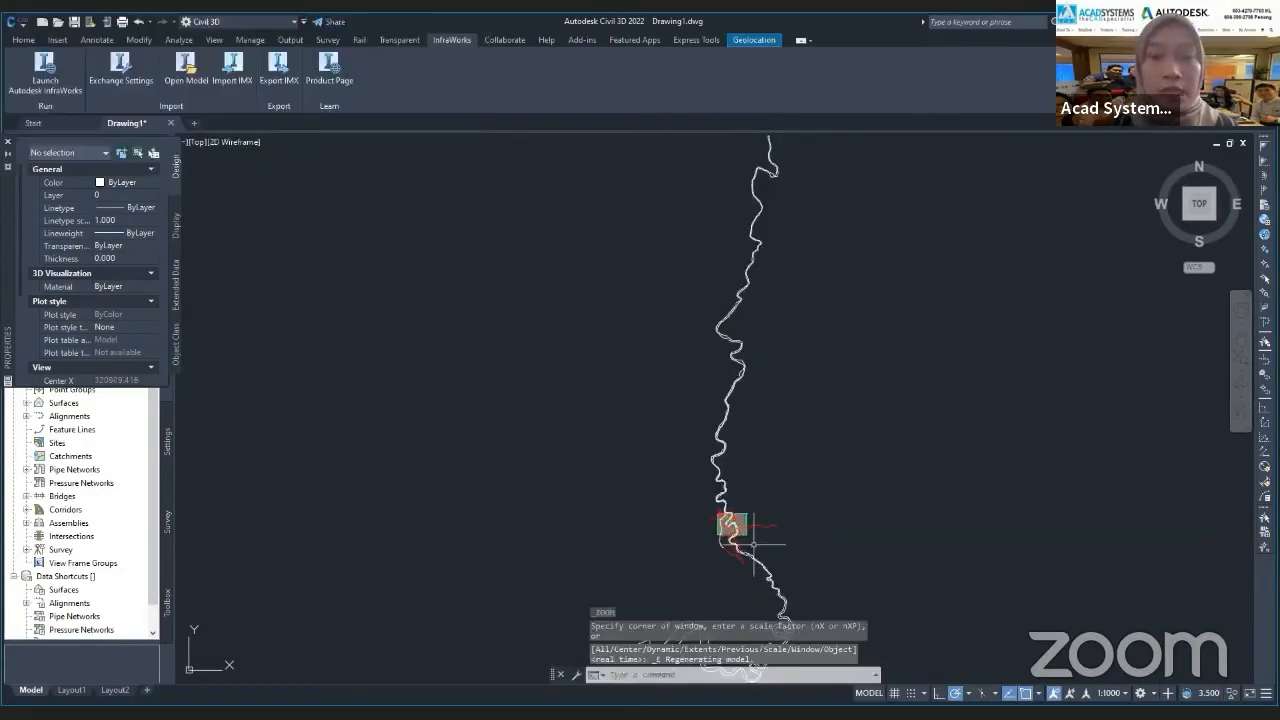
Examine the imported model in plan, from the surrounding rivers and roads down to the bridge spans and piers.
scroll(748, 528, up, 5)
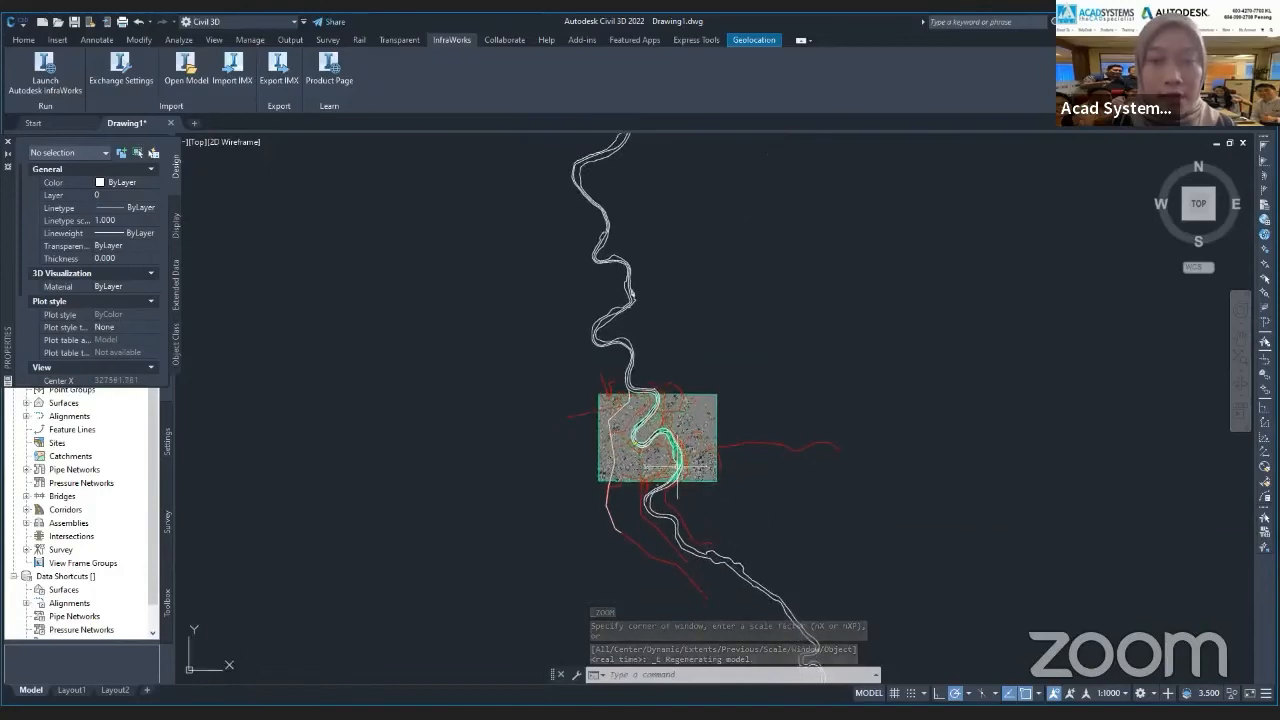
scroll(677, 523, up, 6)
scroll(594, 422, up, 4)
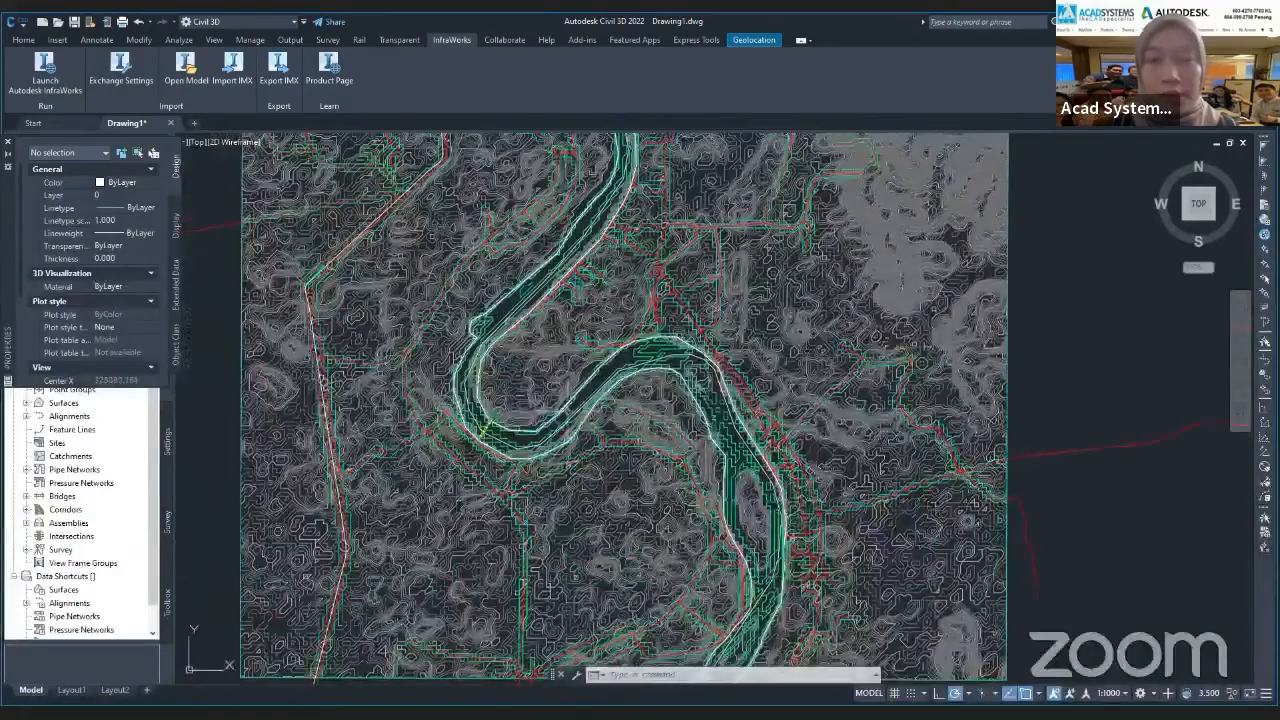
scroll(580, 462, down, 6)
scroll(580, 462, up, 5)
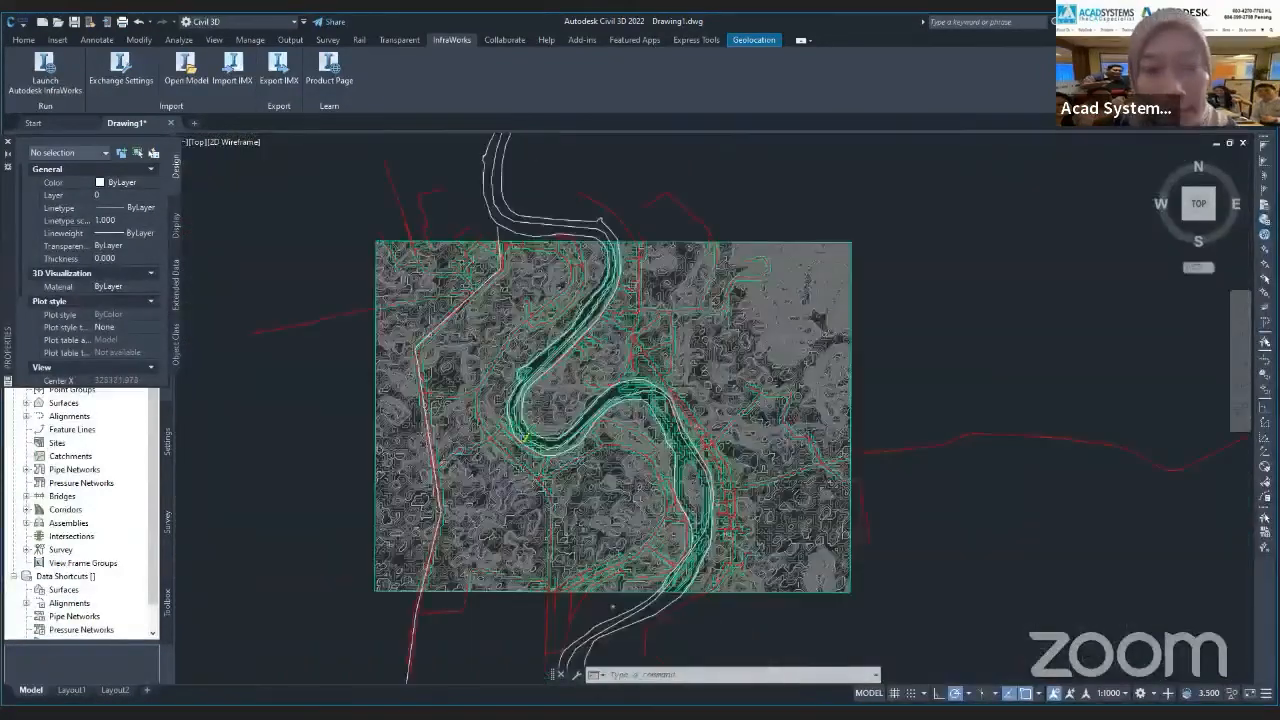
scroll(580, 462, down, 4)
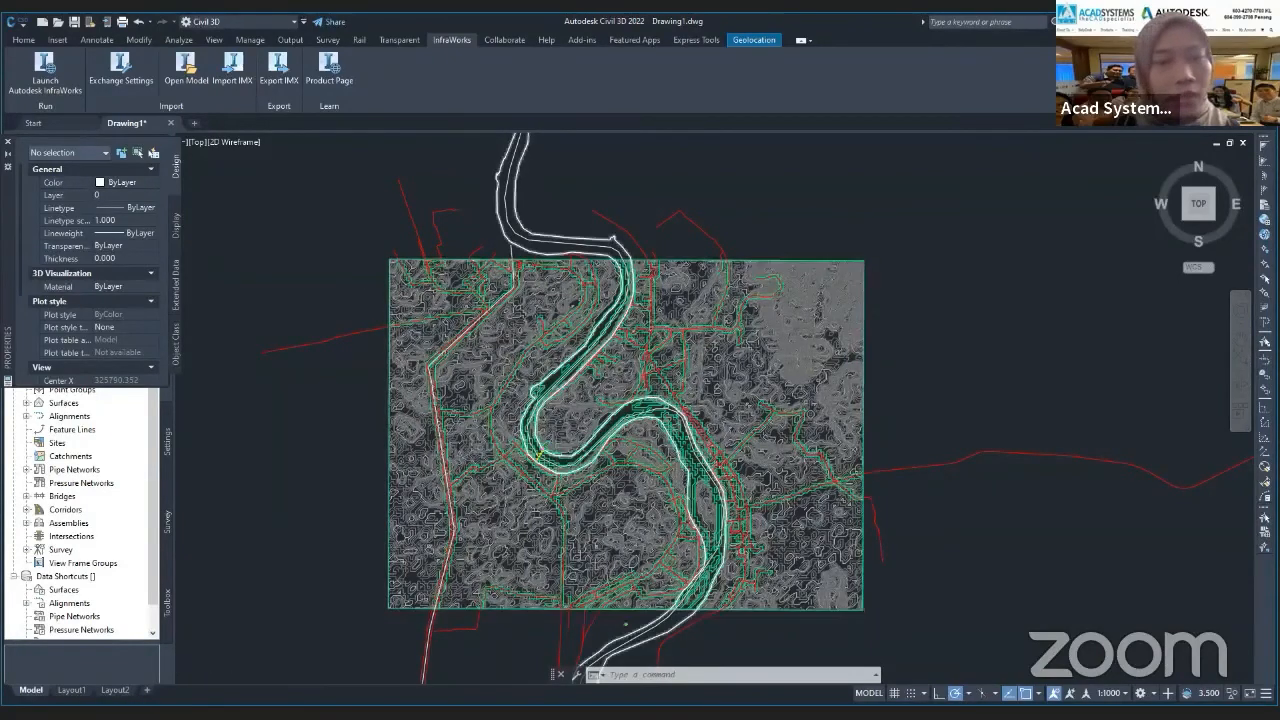
scroll(557, 494, up, 2)
scroll(528, 457, up, 6)
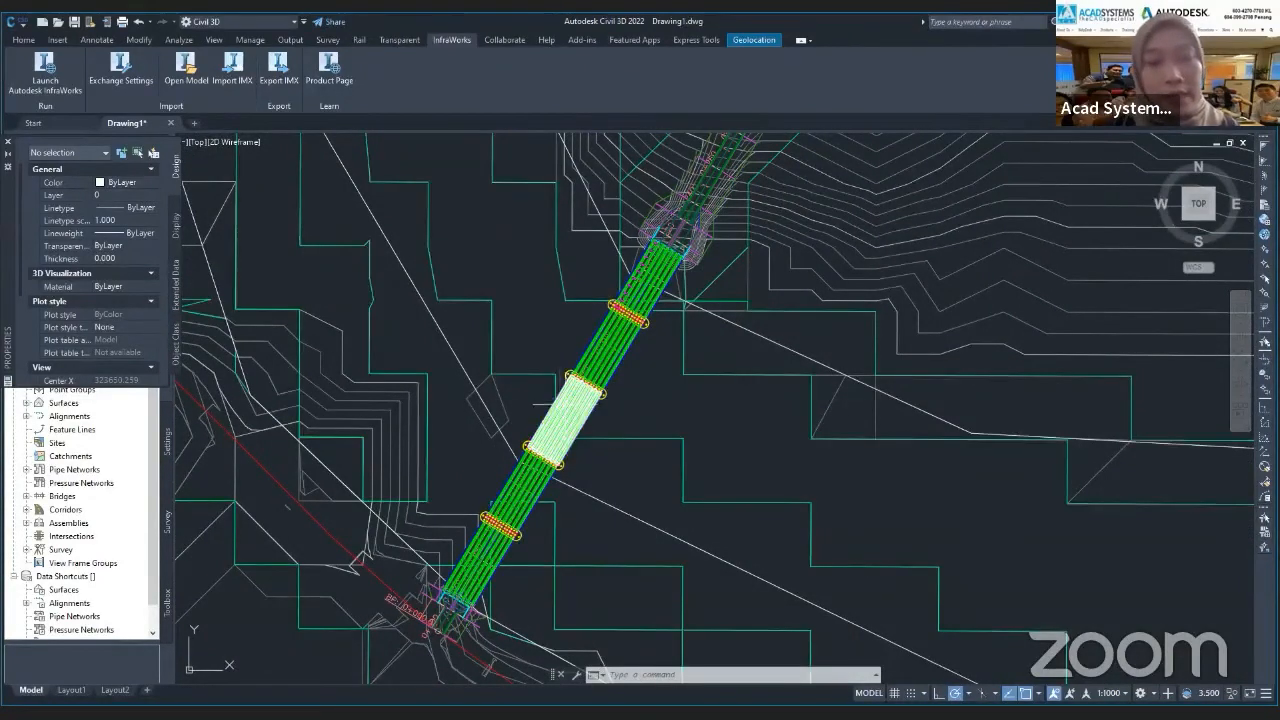
click(538, 418)
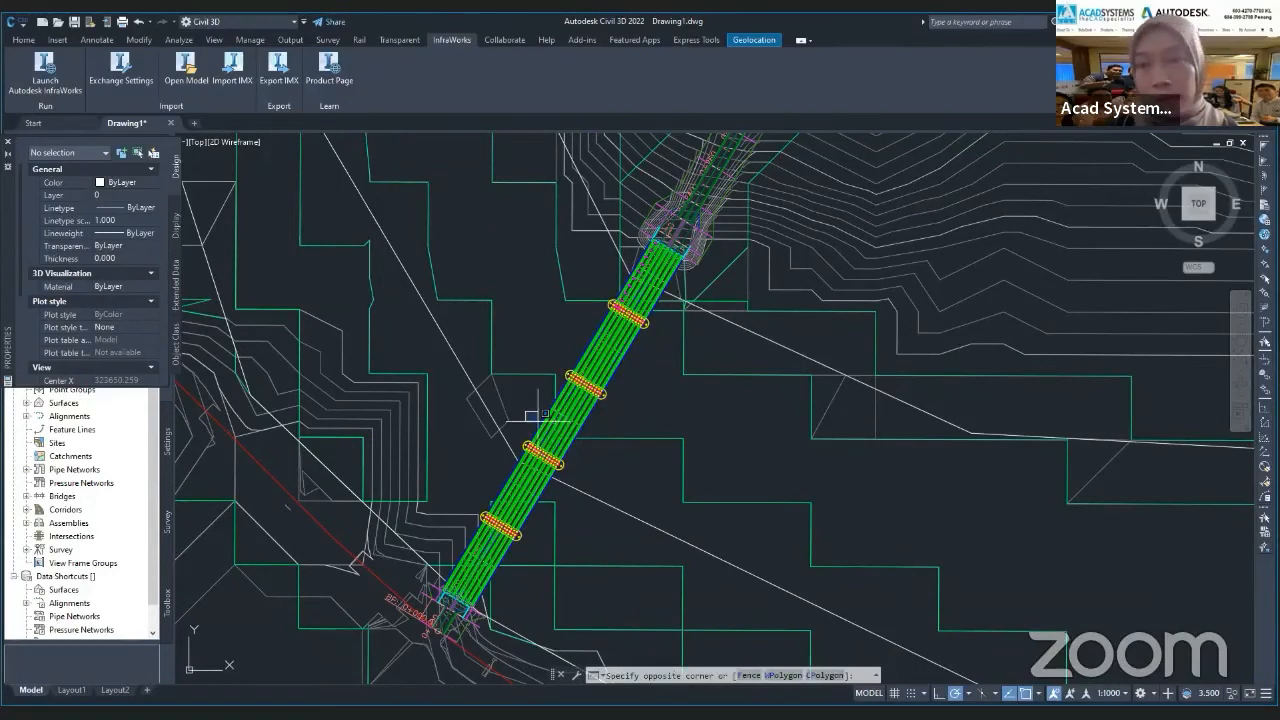
key(Escape)
key(Escape)
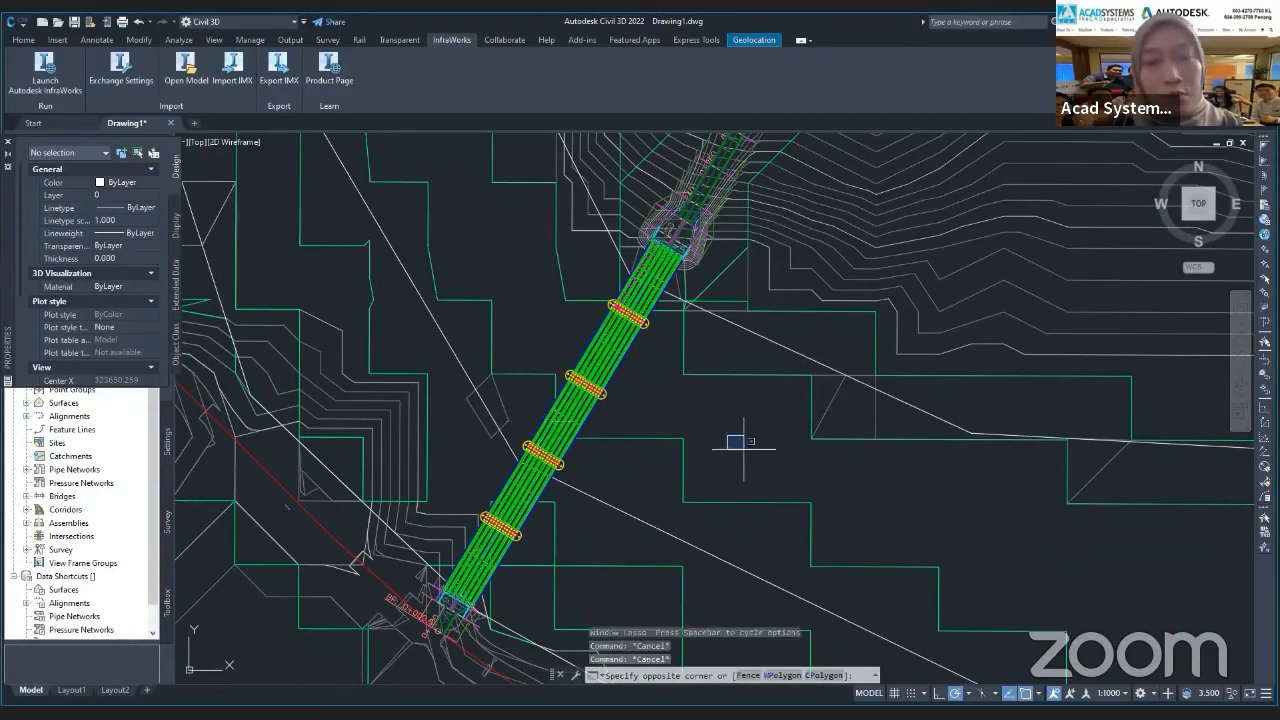
Examine the bridge's piers and pile foundations in 3D from the side.
shift+middle_drag(840, 436, 869, 391)
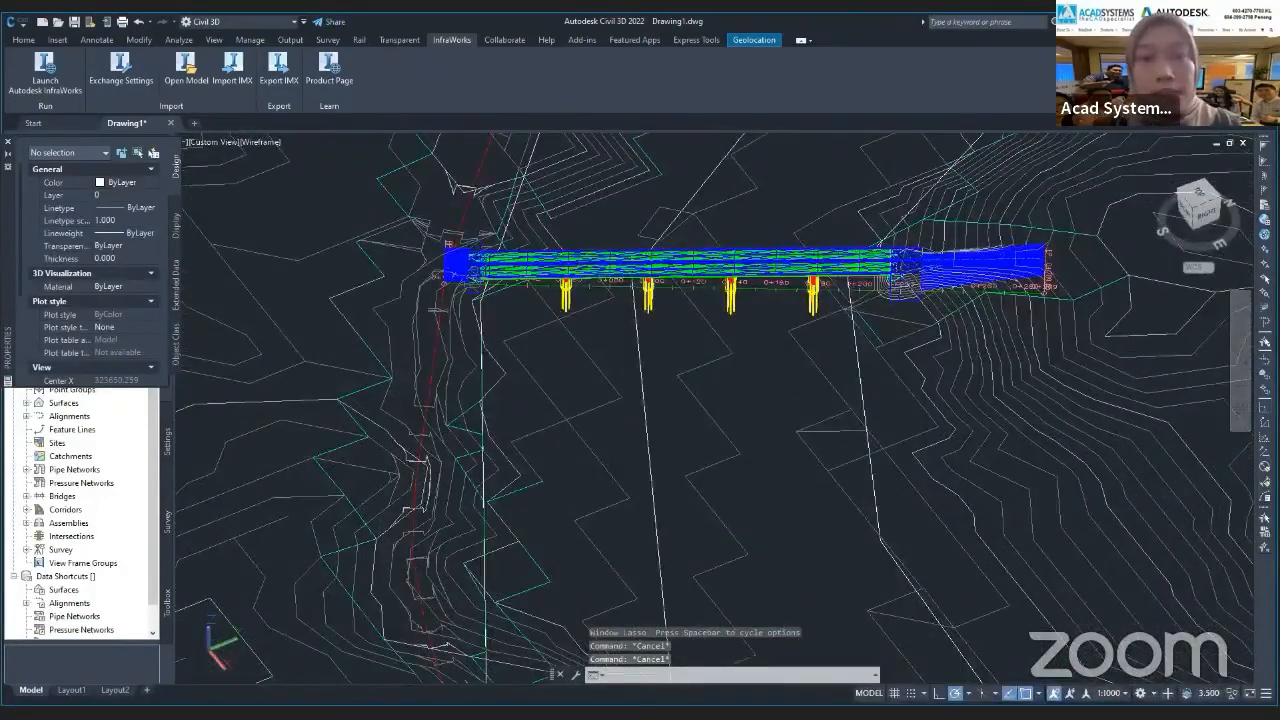
scroll(606, 284, up, 8)
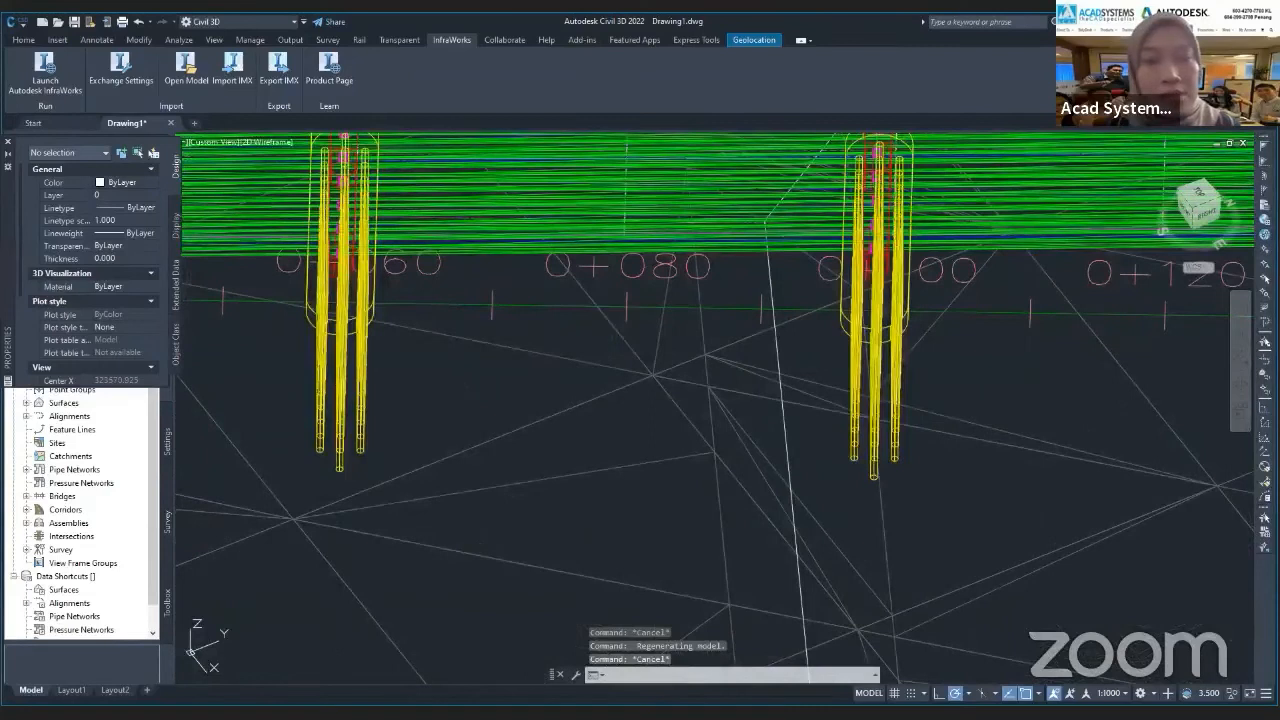
shift+middle_drag(610, 422, 660, 366)
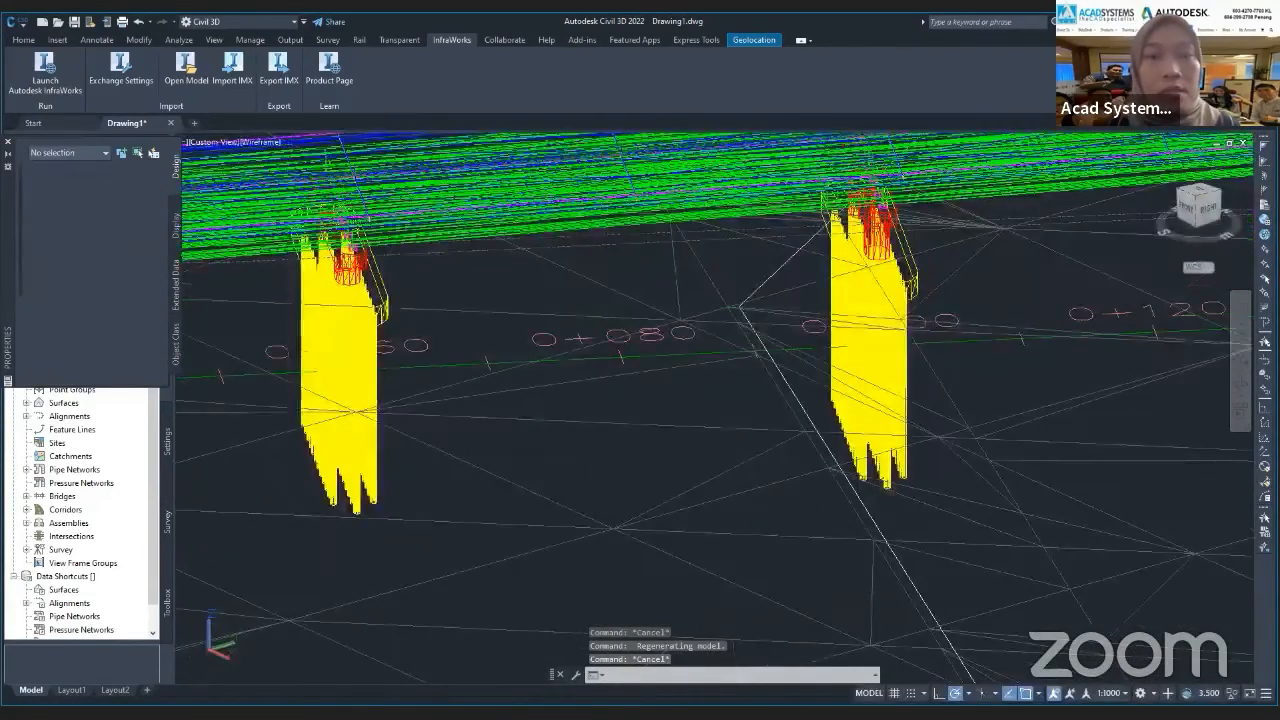
shift+middle_drag(610, 413, 598, 434)
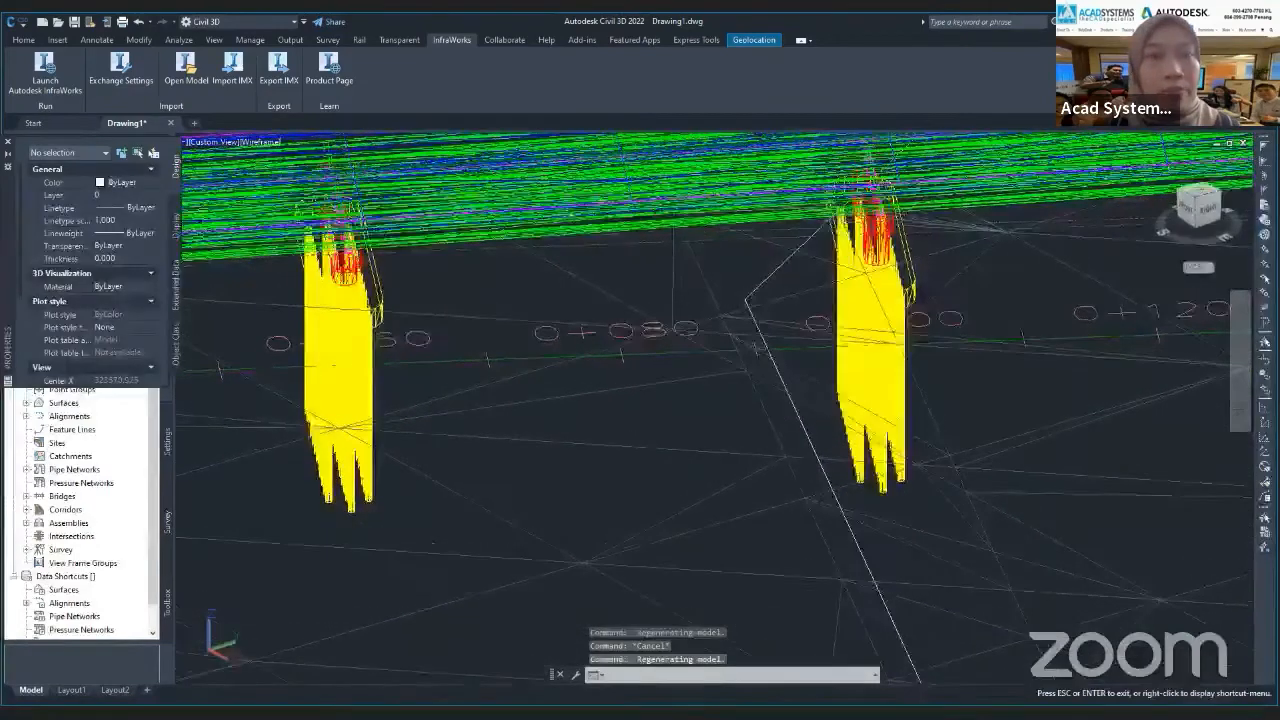
shift+drag(598, 434, 602, 426)
scroll(602, 425, down, 4)
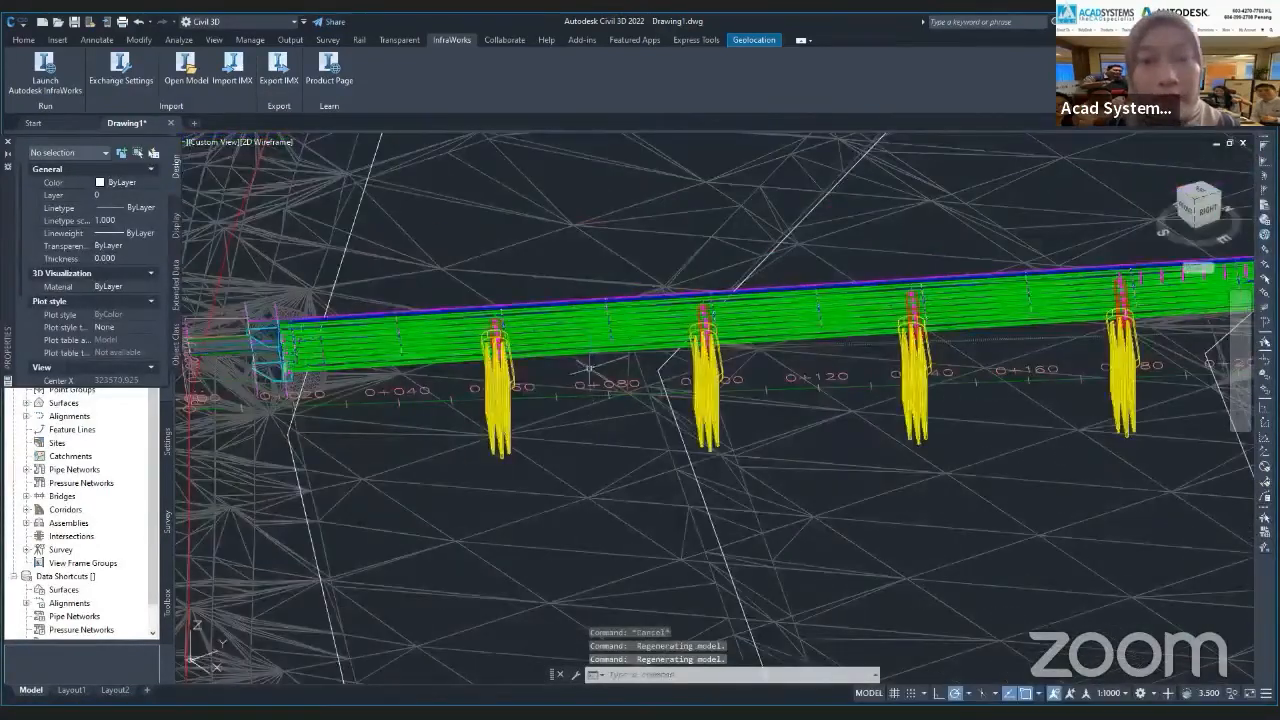
scroll(670, 367, up, 4)
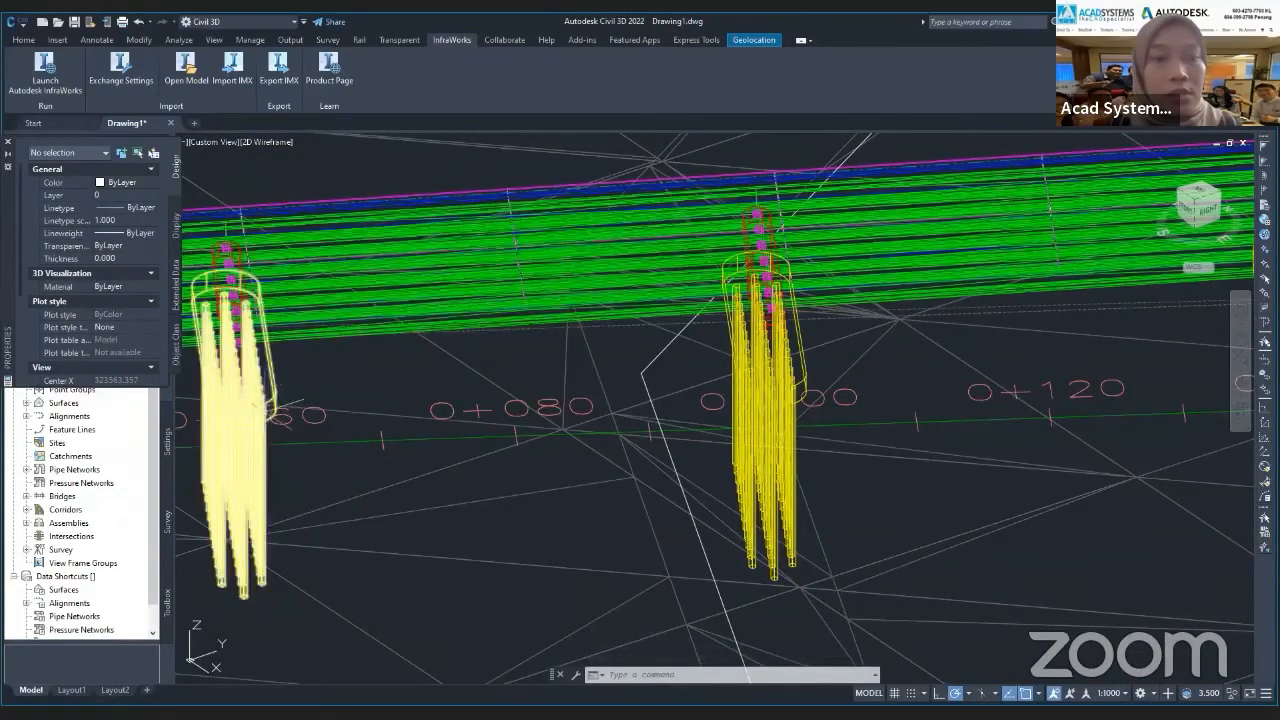
Inspect the properties of the foundation under the first pier and of the second pier.
click(265, 405)
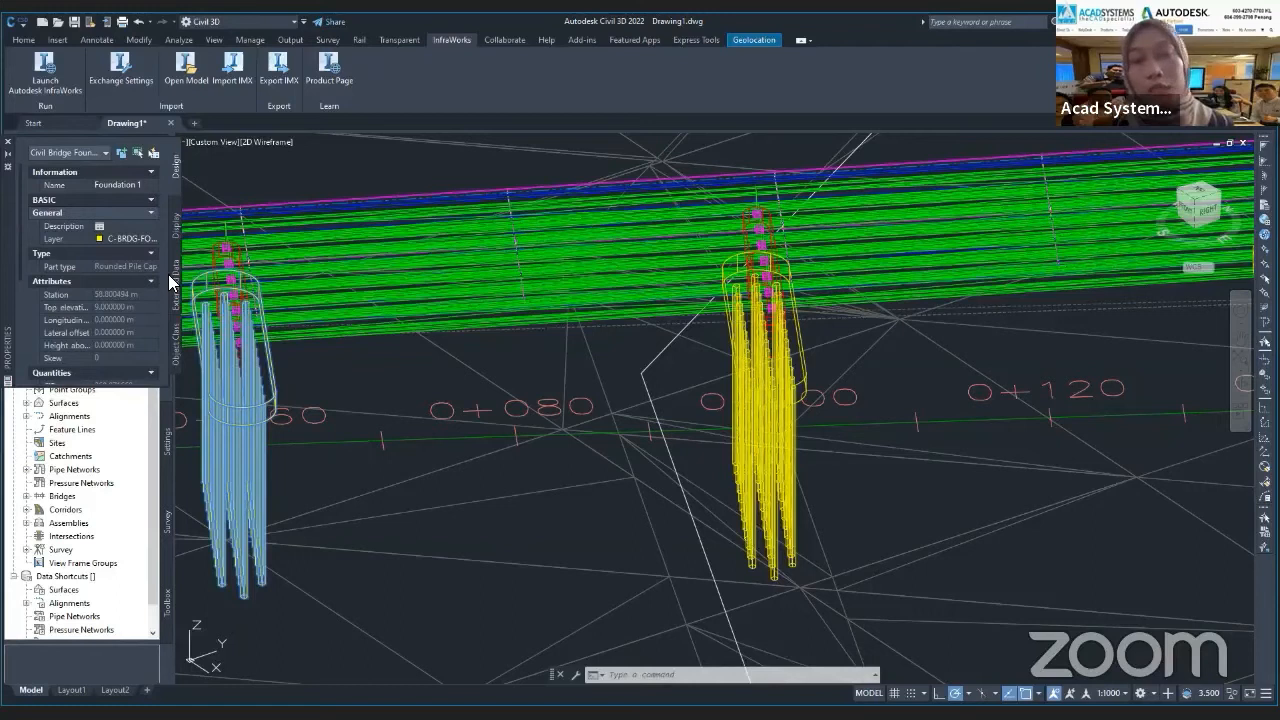
click(757, 213)
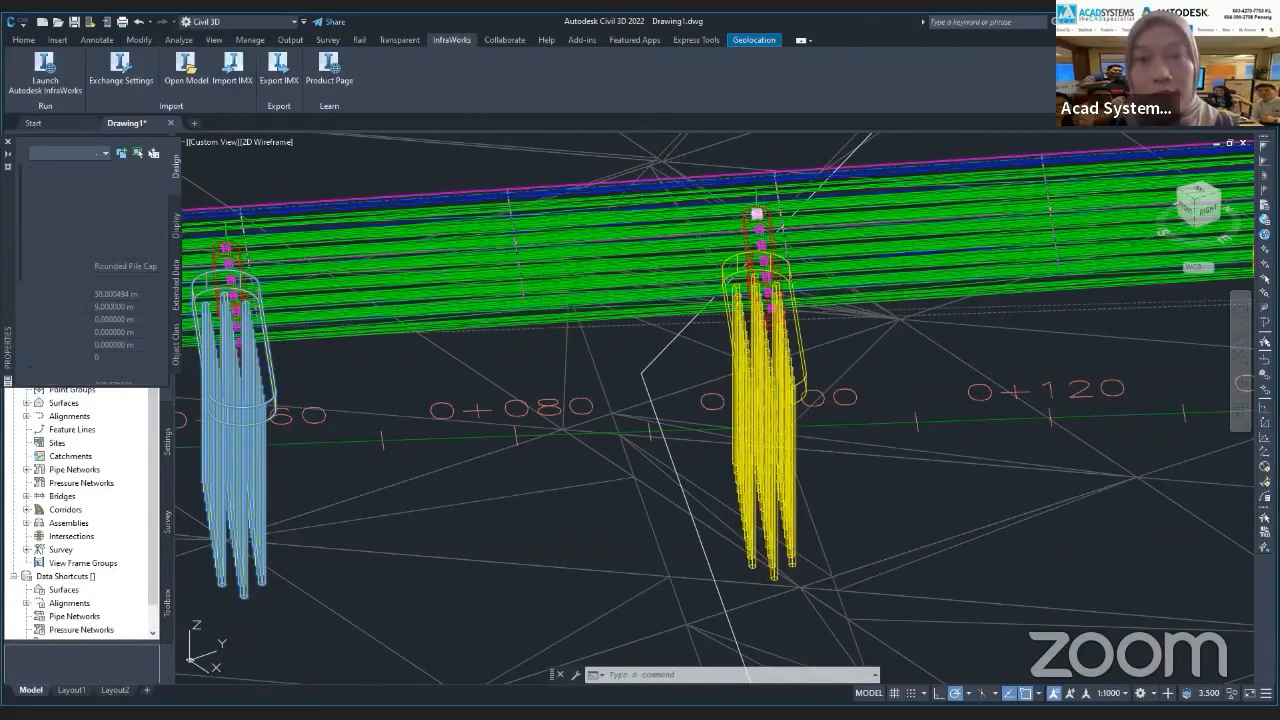
key(Escape)
click(757, 215)
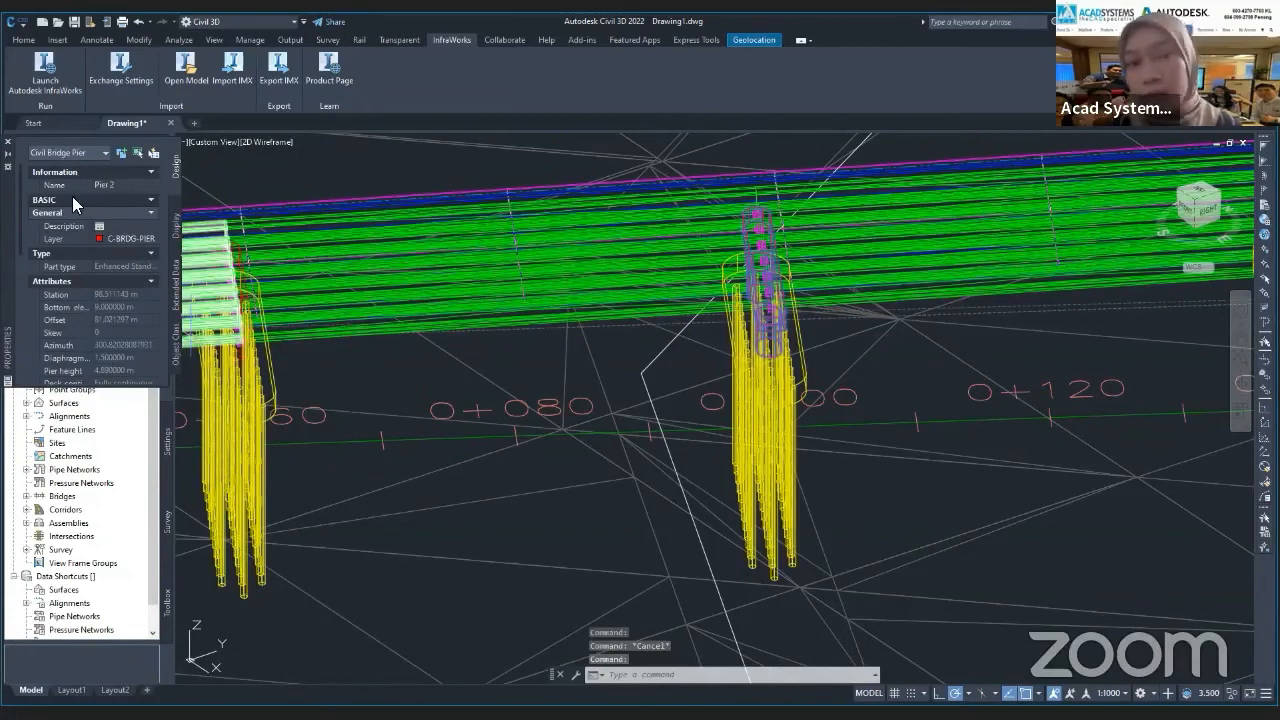
middle_drag(333, 287, 460, 296)
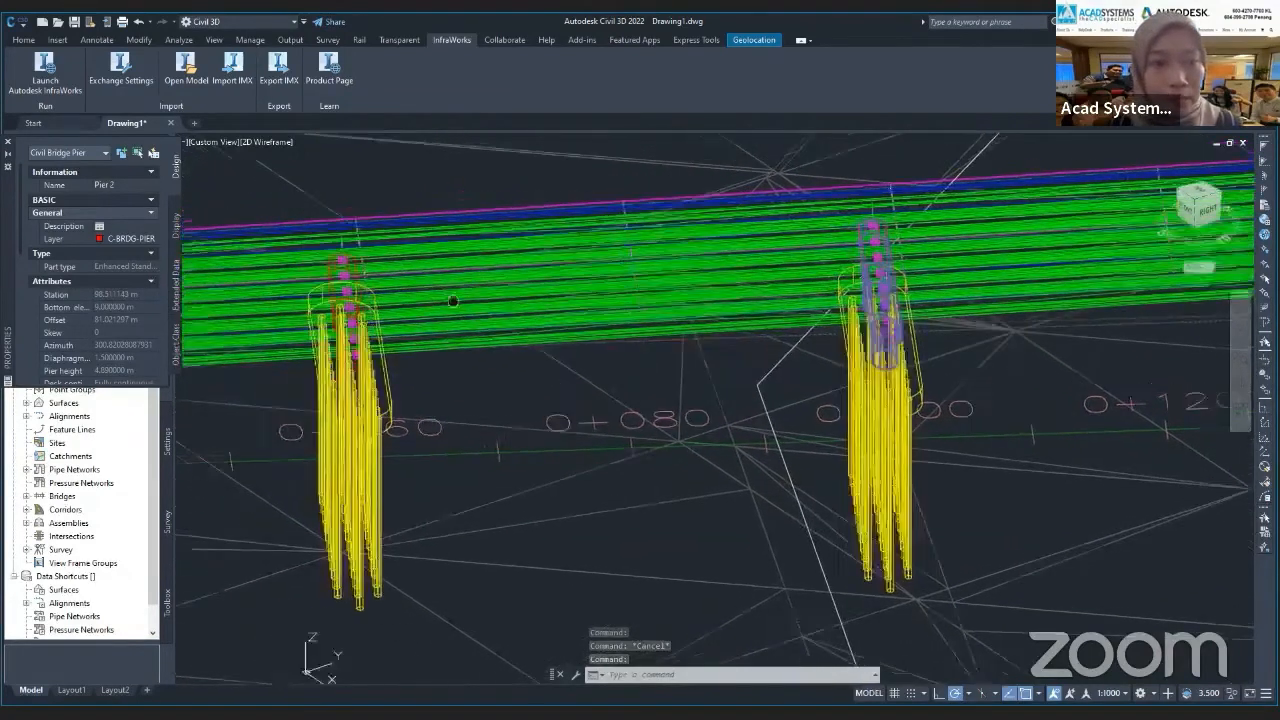
key(Escape)
Inspect the properties of the girder group spanning between the first and second piers.
click(377, 262)
key(Escape)
key(Escape)
click(431, 248)
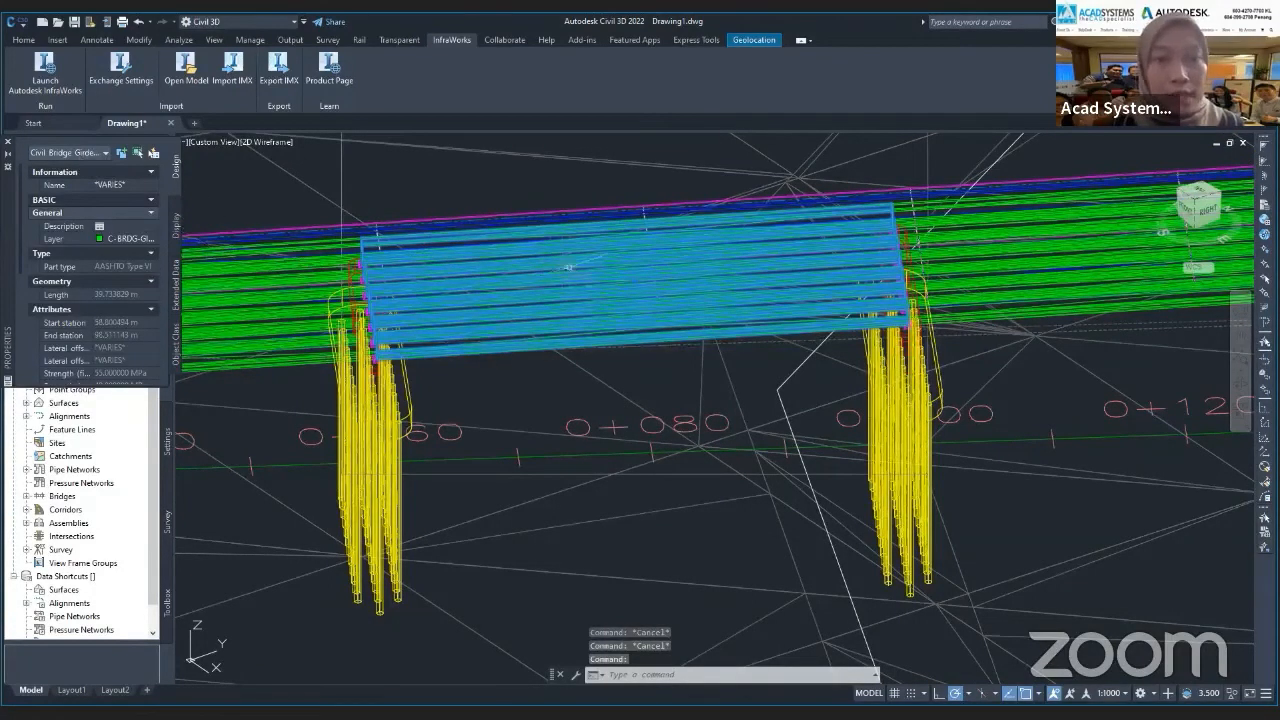
click(67, 155)
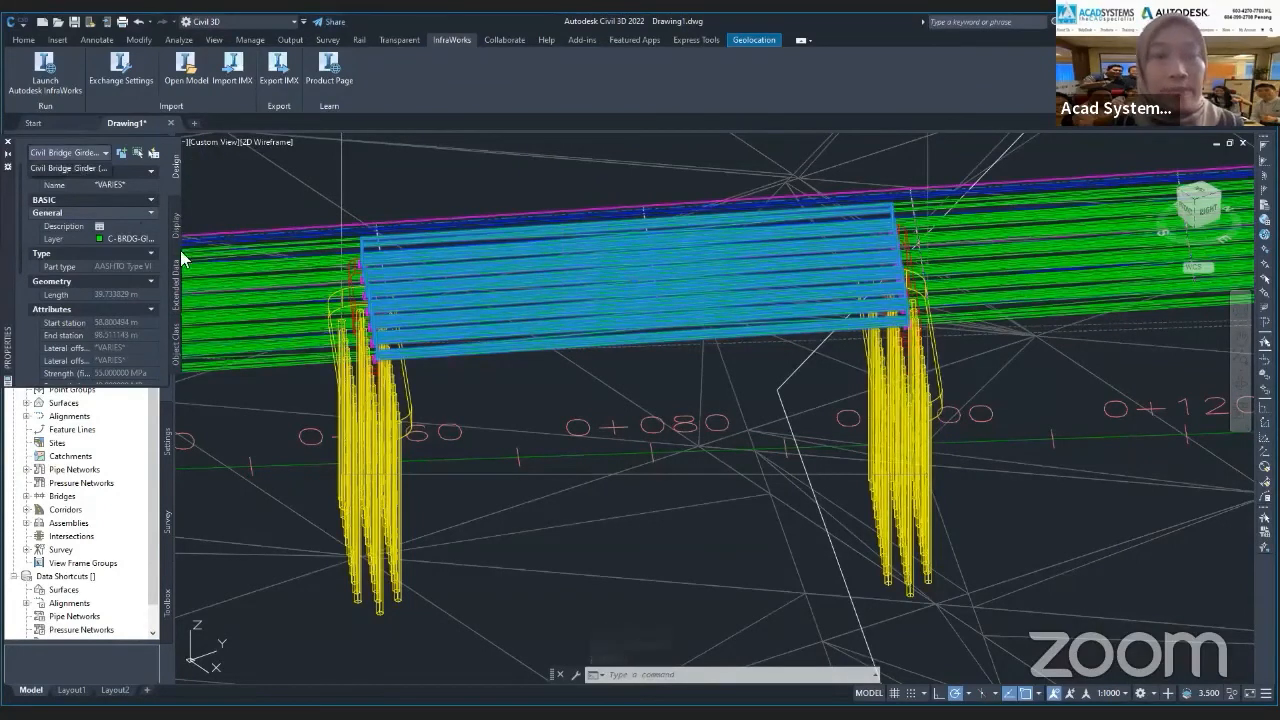
key(Escape)
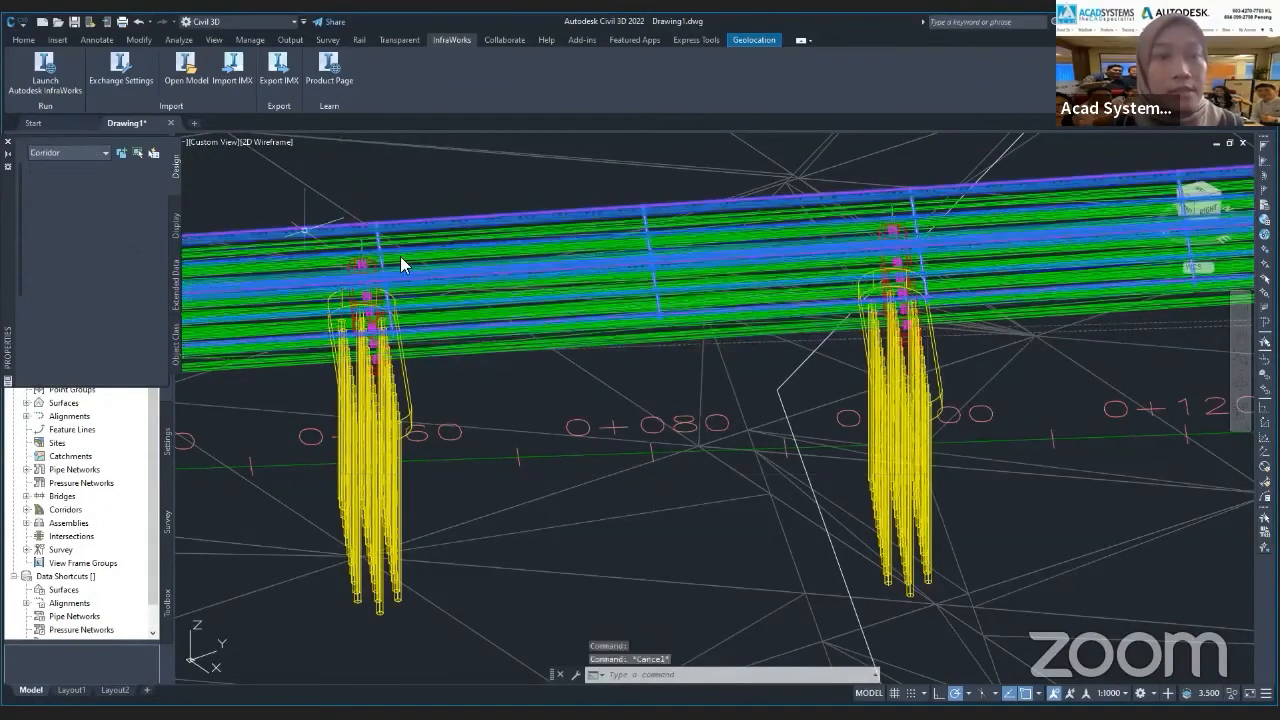
Inspect the properties of the road corridor running along the bridge.
click(400, 264)
scroll(400, 264, down, 2)
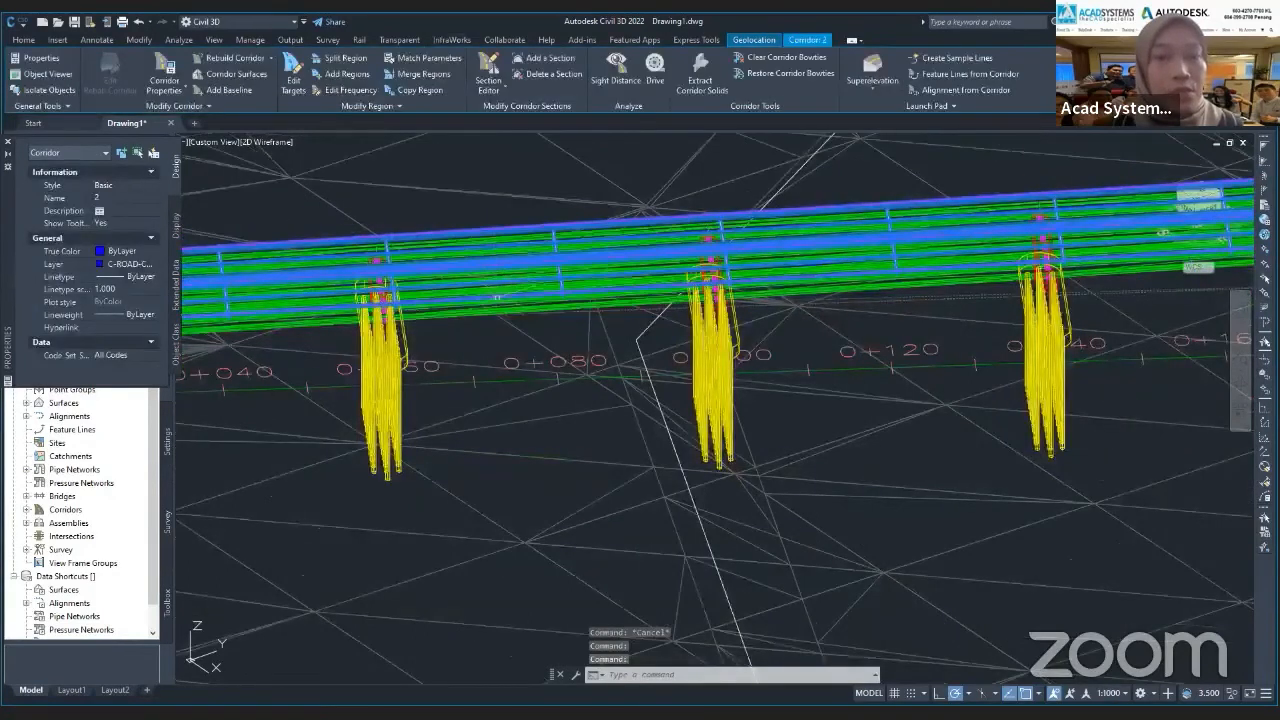
shift+middle_drag(513, 402, 517, 504)
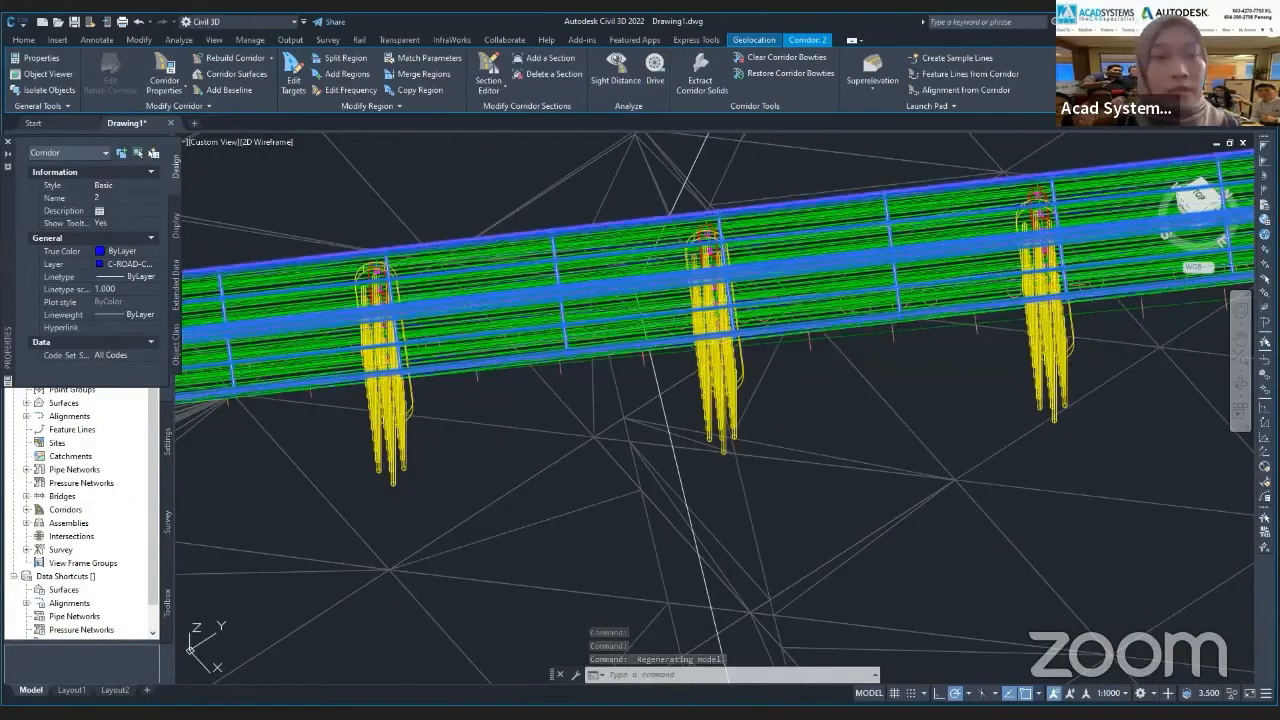
key(Escape)
key(Escape)
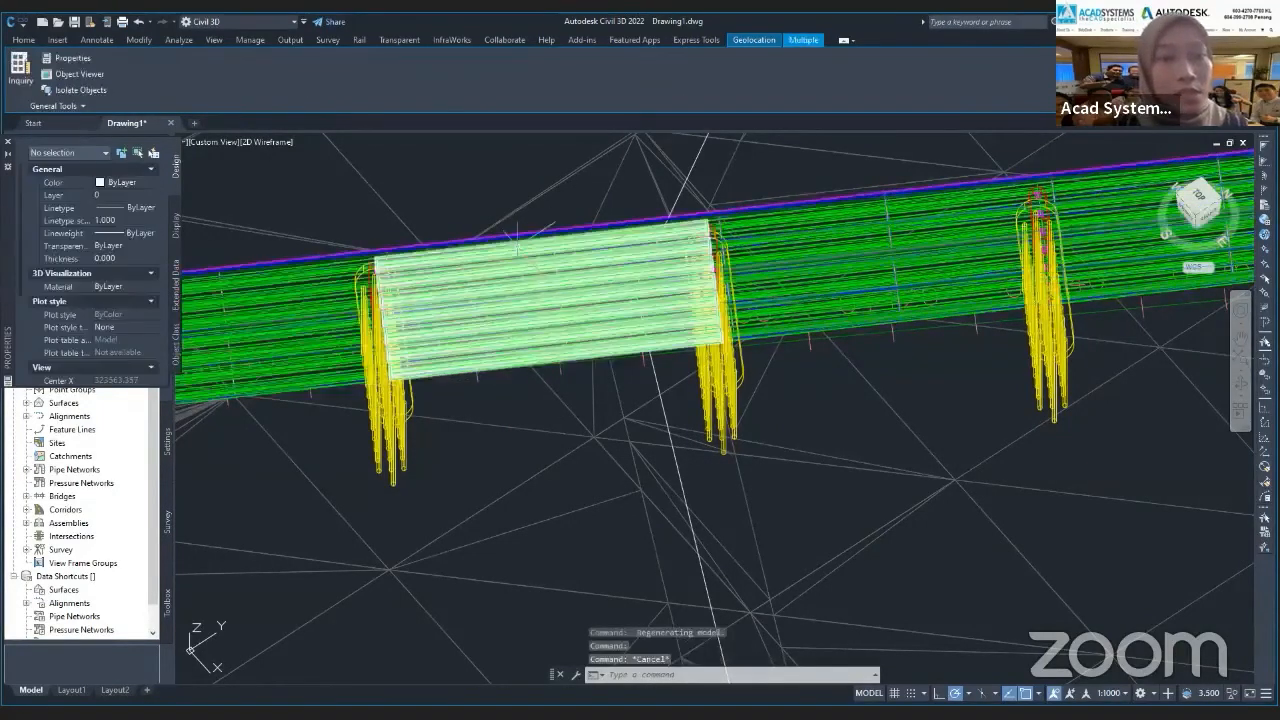
Inspect the properties of the bridge deck.
click(520, 235)
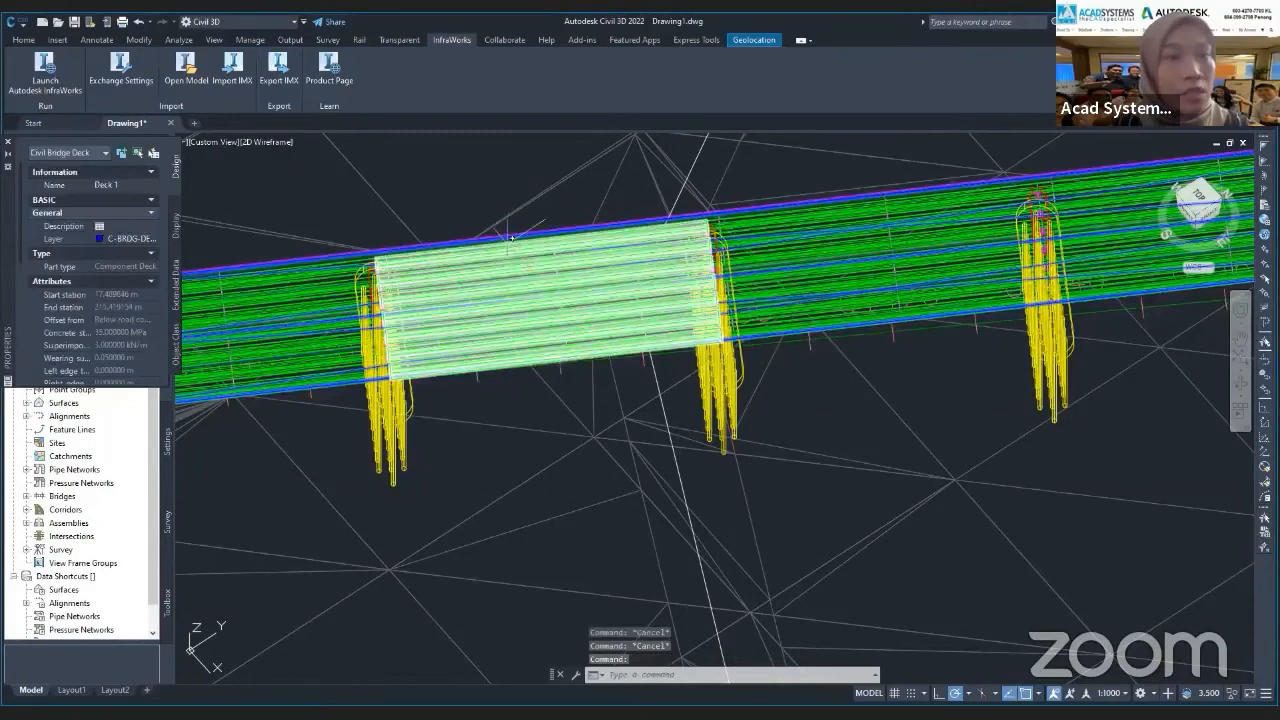
key(Escape)
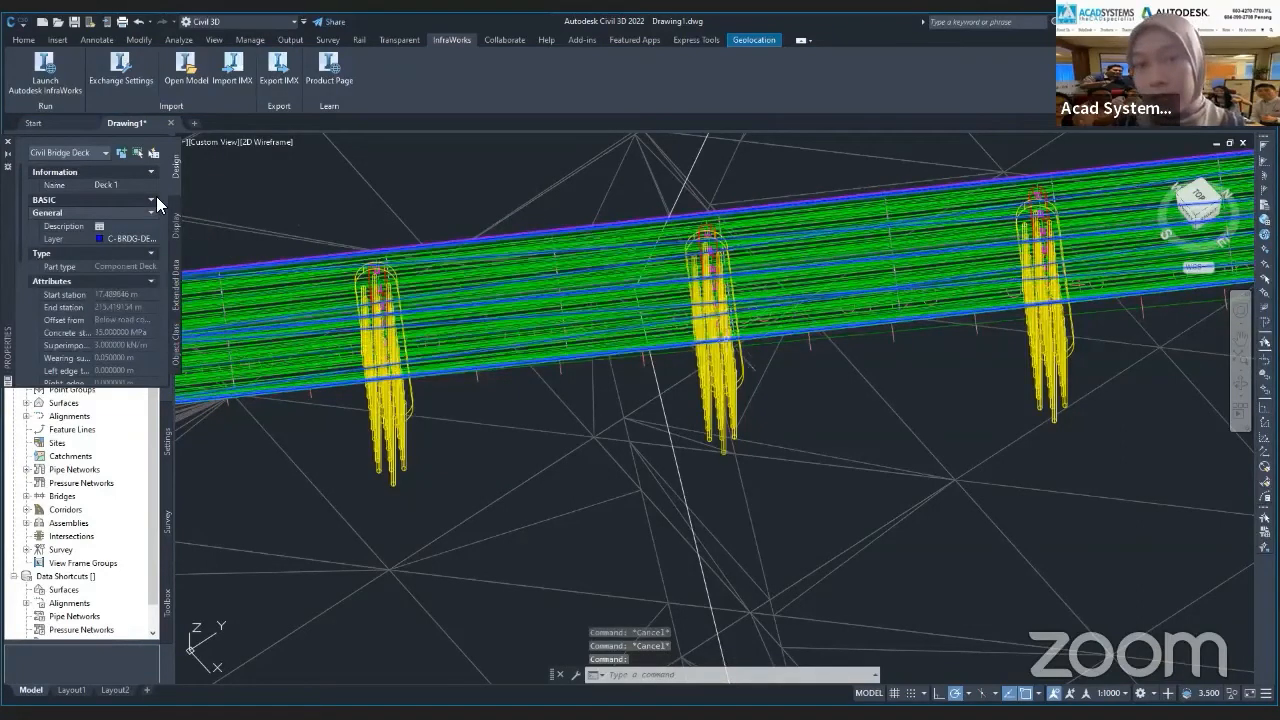
key(Escape)
scroll(536, 401, down, 2)
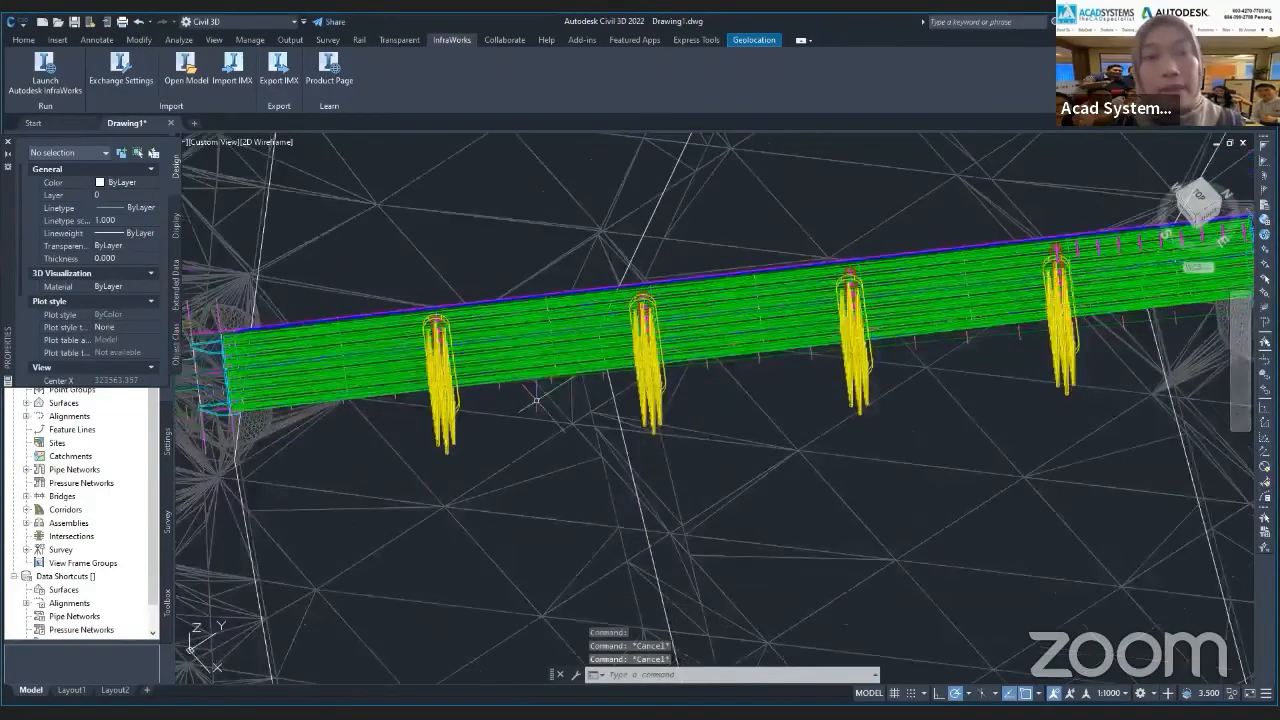
Examine the first pier's pile cap foundation in the Object Viewer, rotating it to a straight side view.
scroll(536, 401, up, 4)
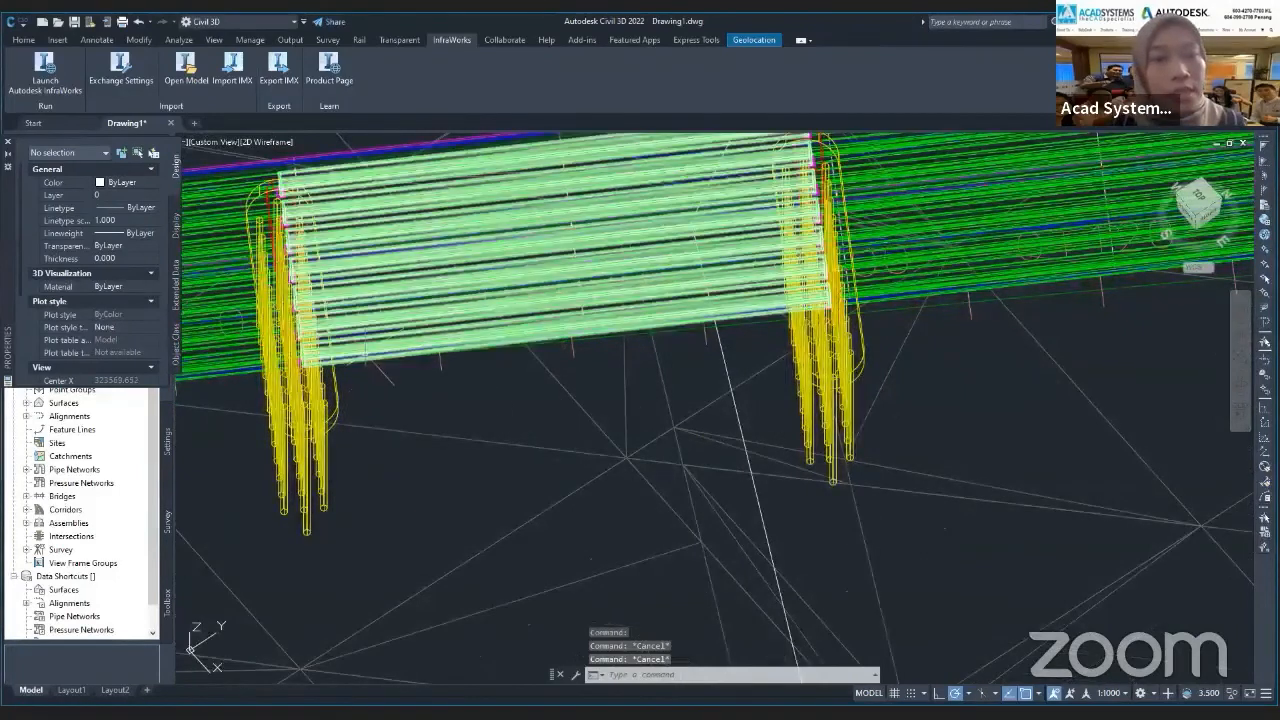
click(340, 420)
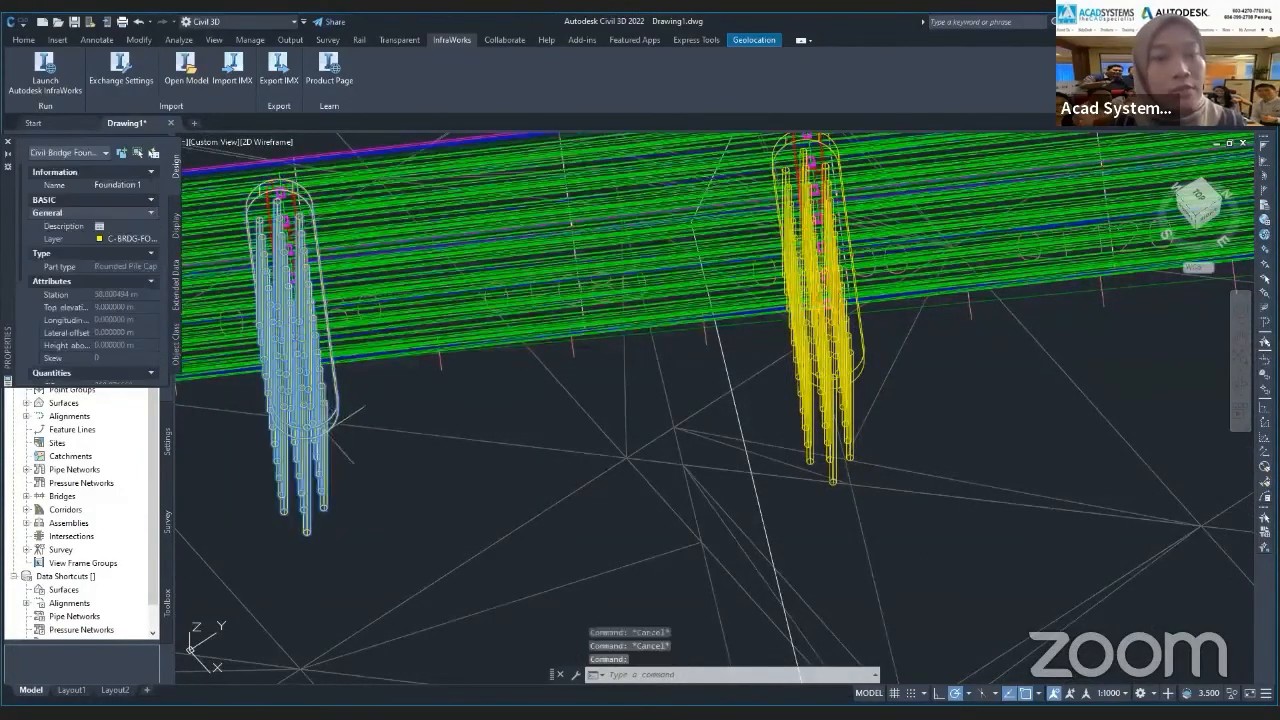
right_click(314, 416)
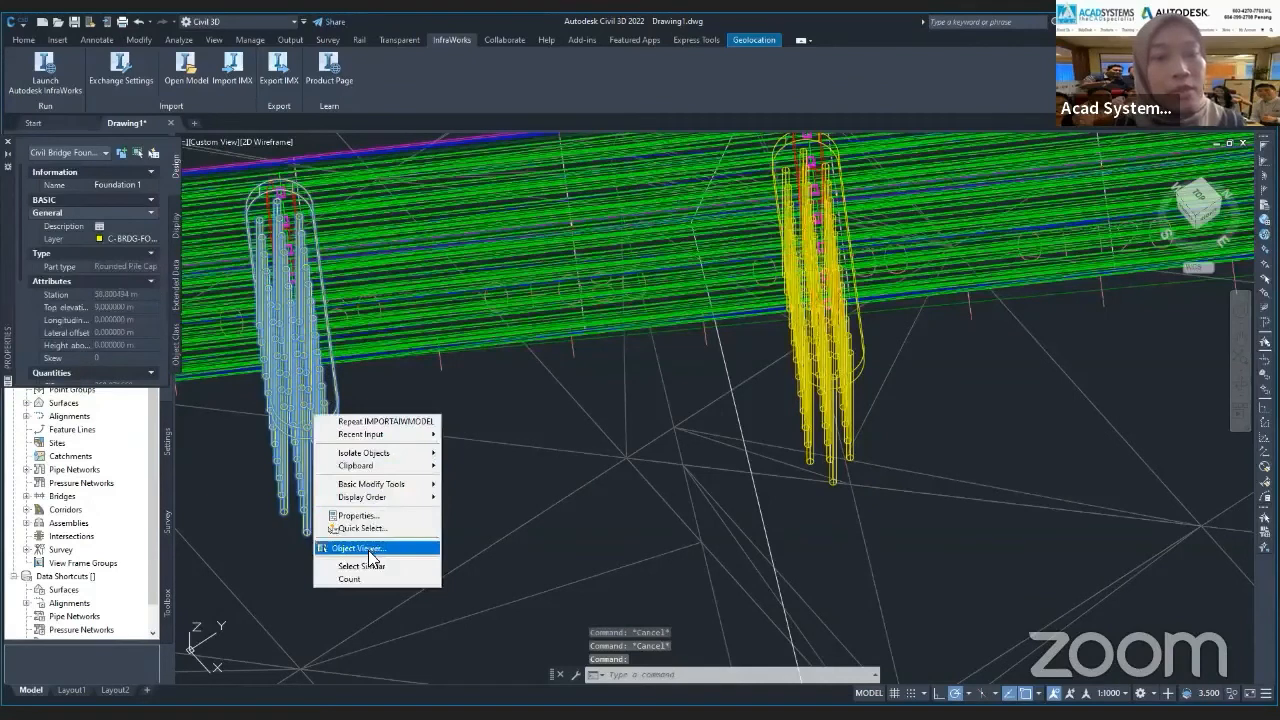
click(370, 548)
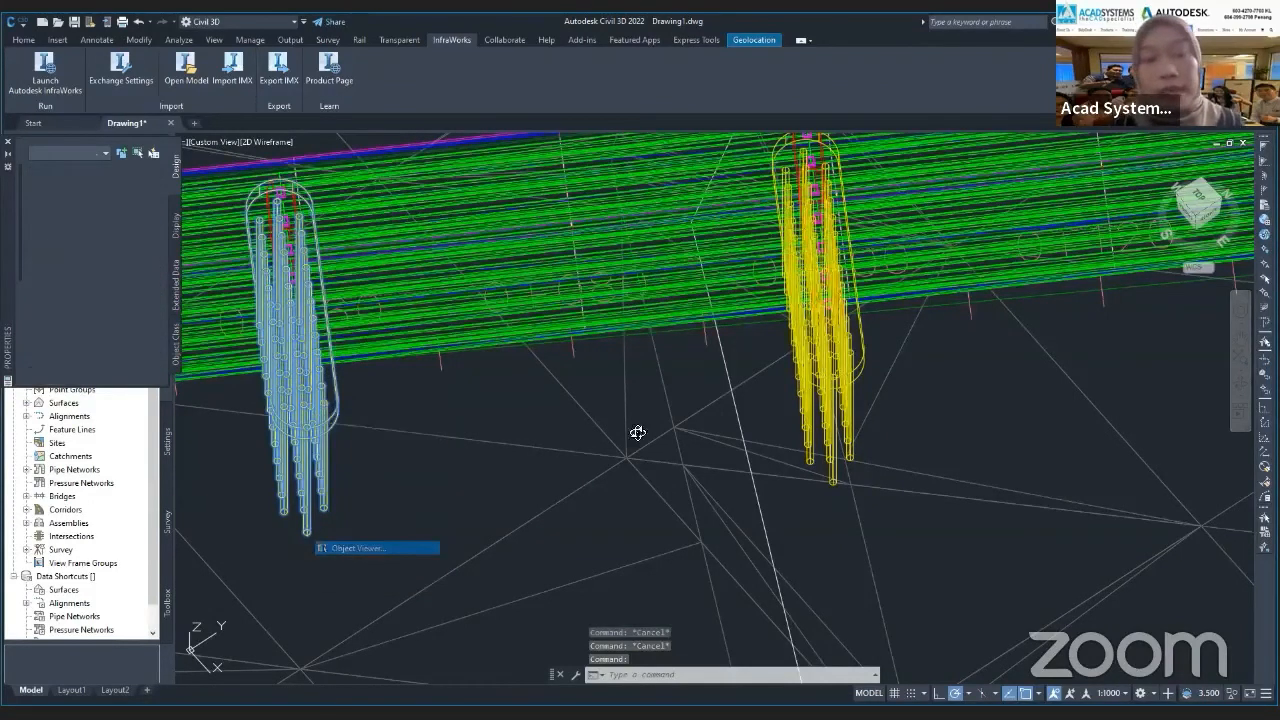
drag(686, 414, 653, 406)
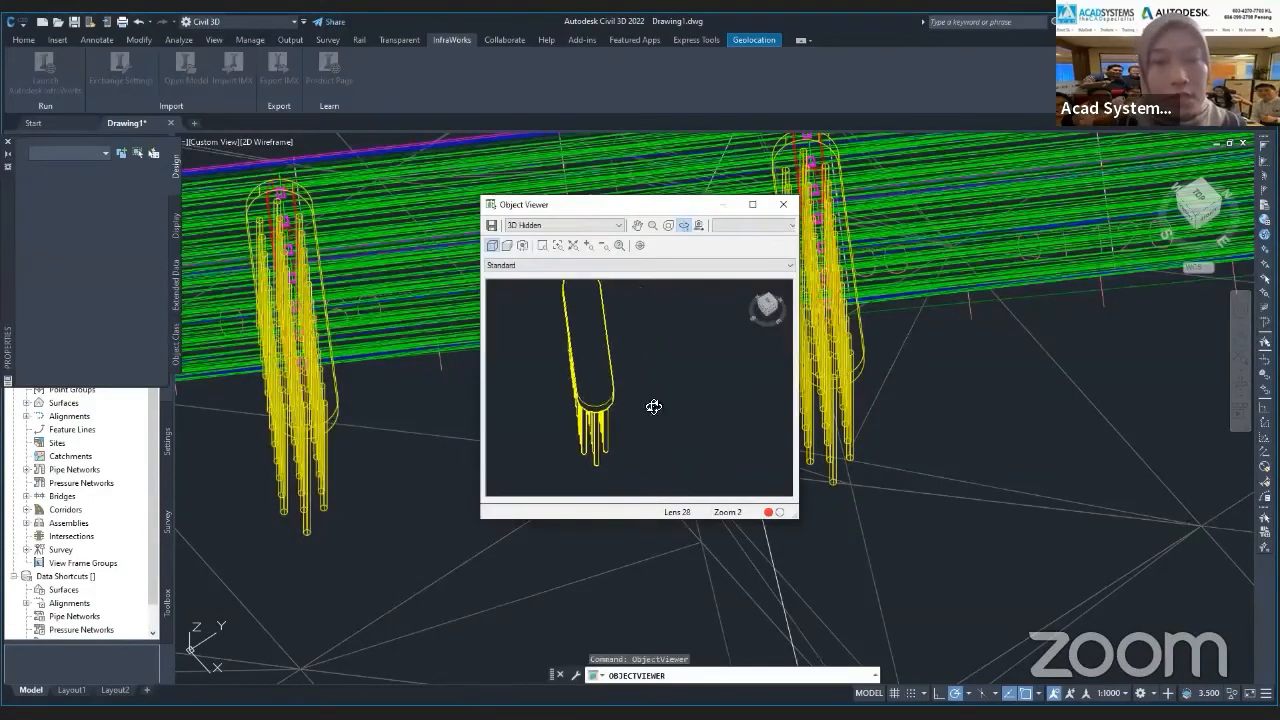
click(768, 307)
mouse_move(773, 306)
mouse_down()
mouse_move(706, 302)
mouse_move(702, 364)
mouse_move(857, 277)
mouse_up()
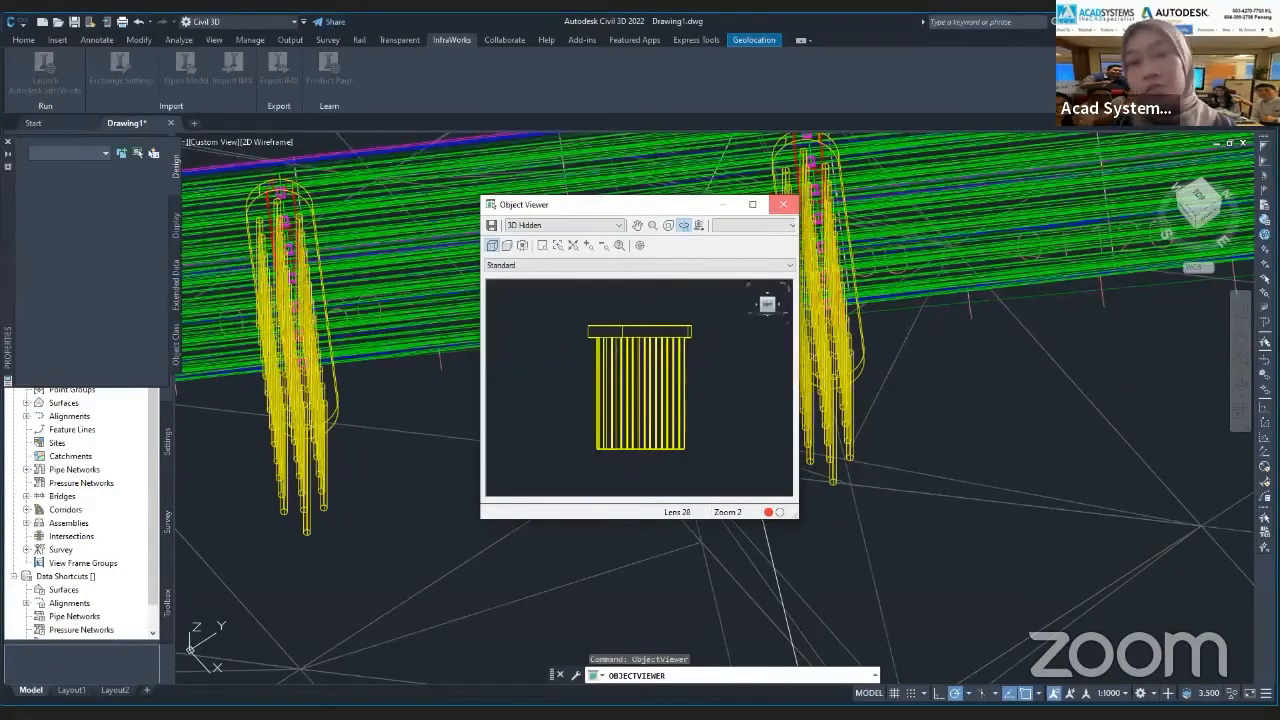
click(783, 204)
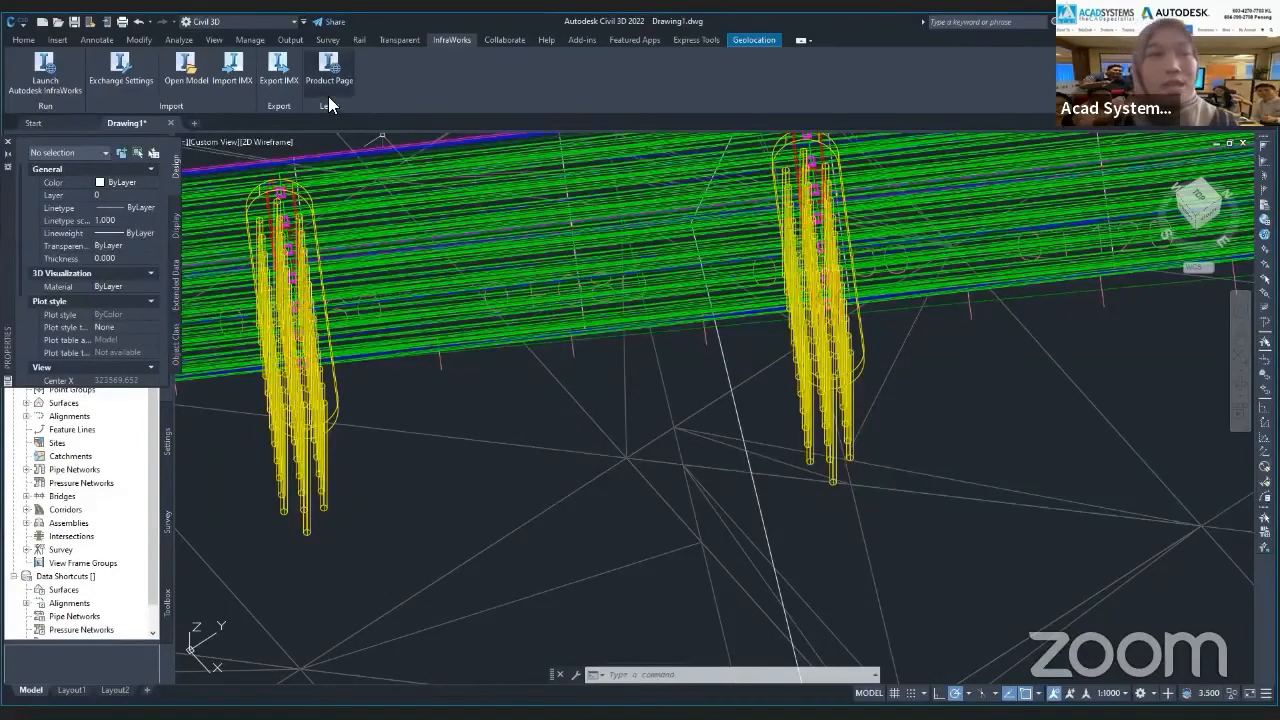
Create a new blank drawing.
click(194, 124)
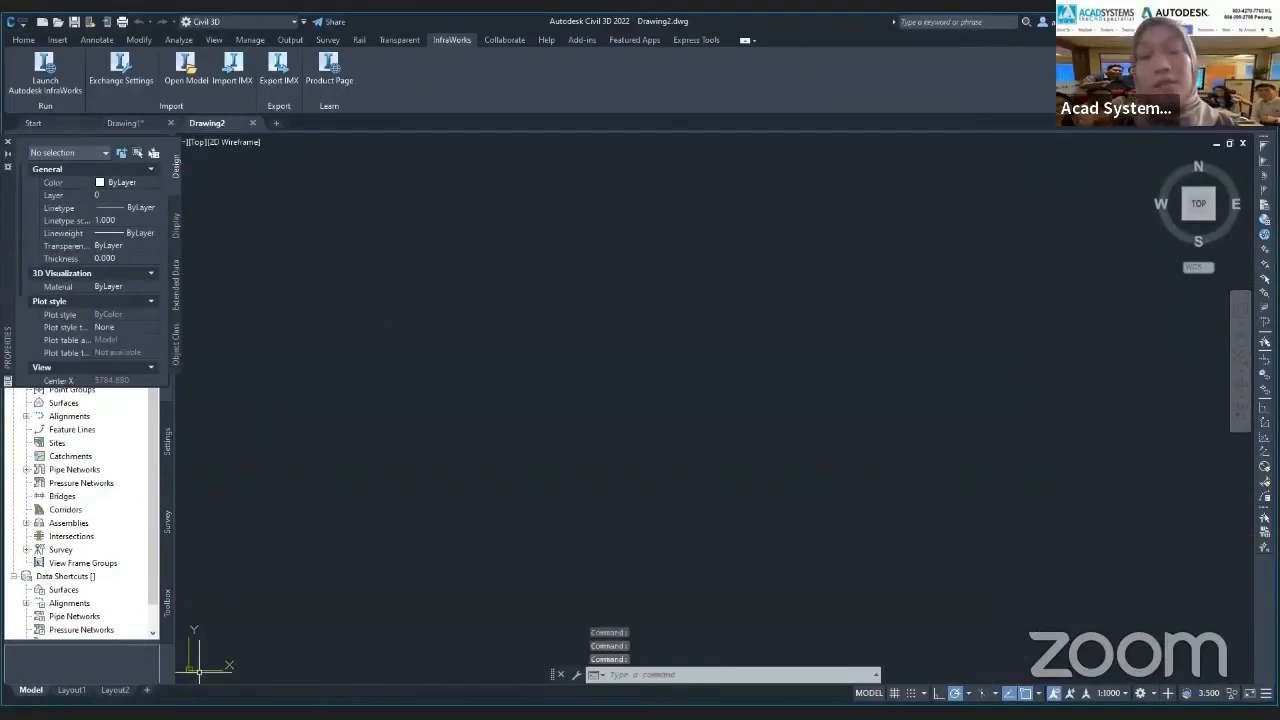
click(199, 712)
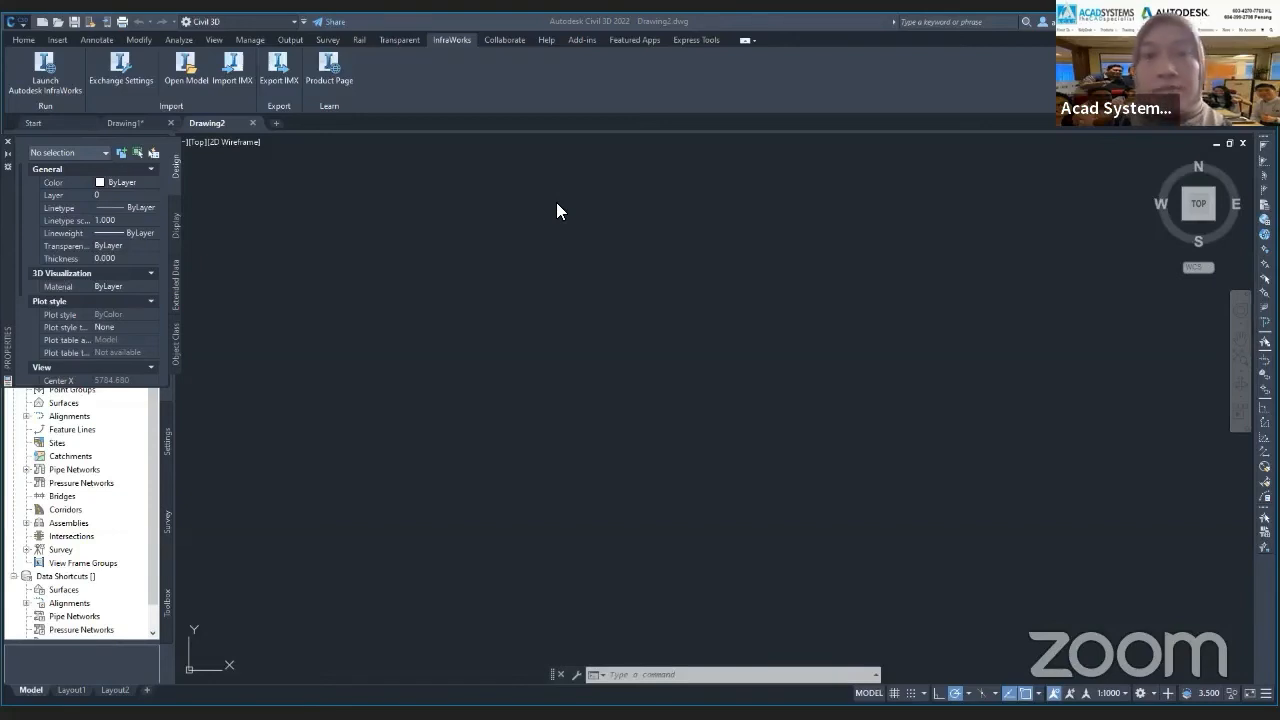
Switch to InfraWorks, select the bridge over the river and begin publishing it as a new civil structure.
key(alt+Tab)
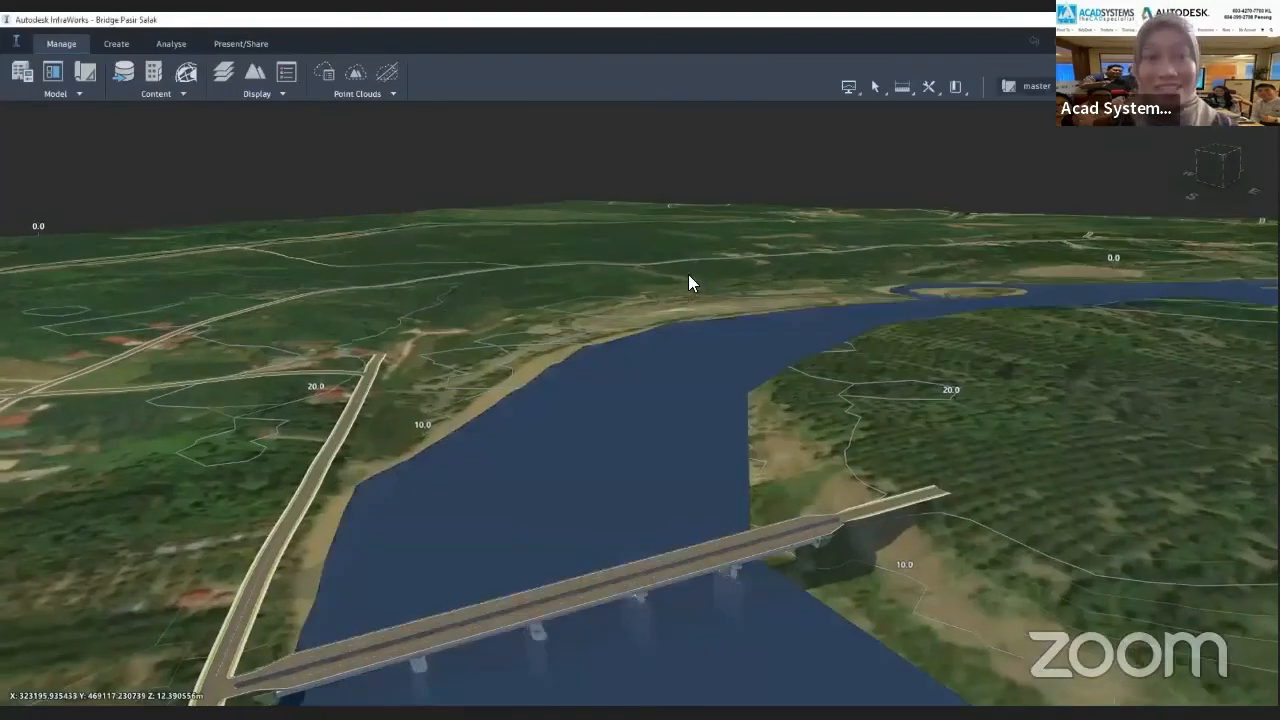
middle_drag(704, 488, 694, 362)
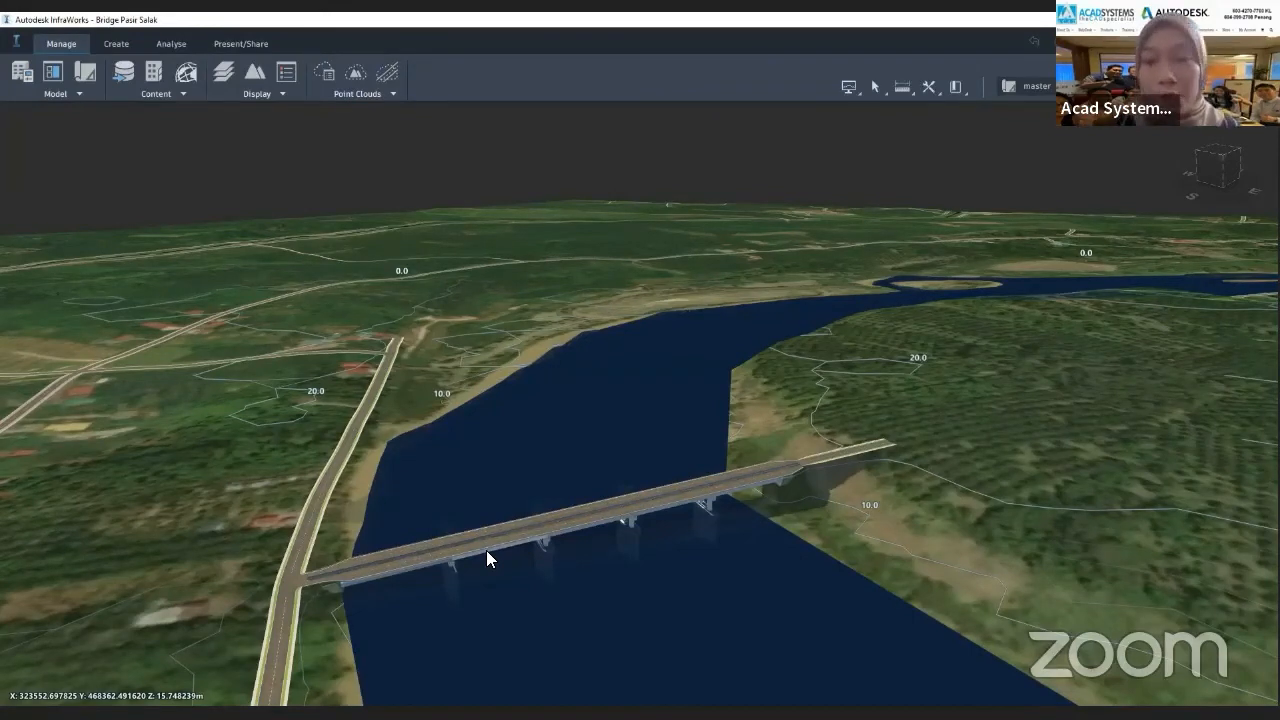
click(486, 551)
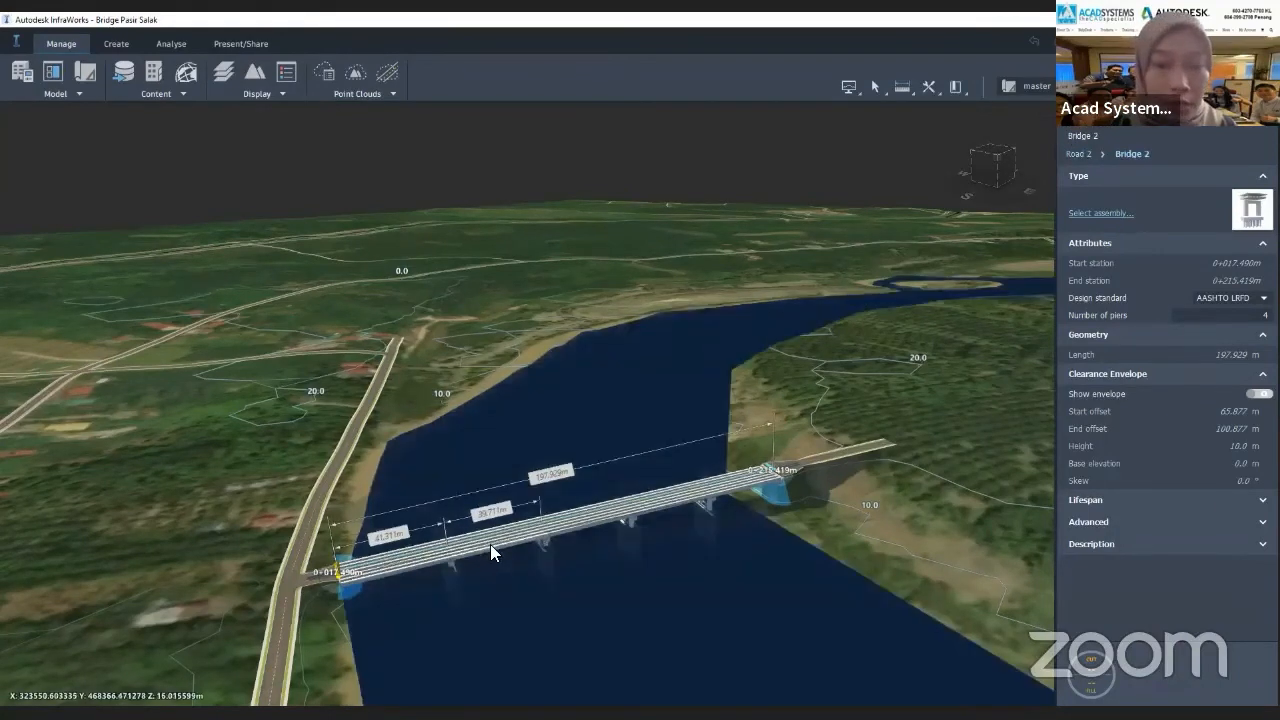
right_click(494, 290)
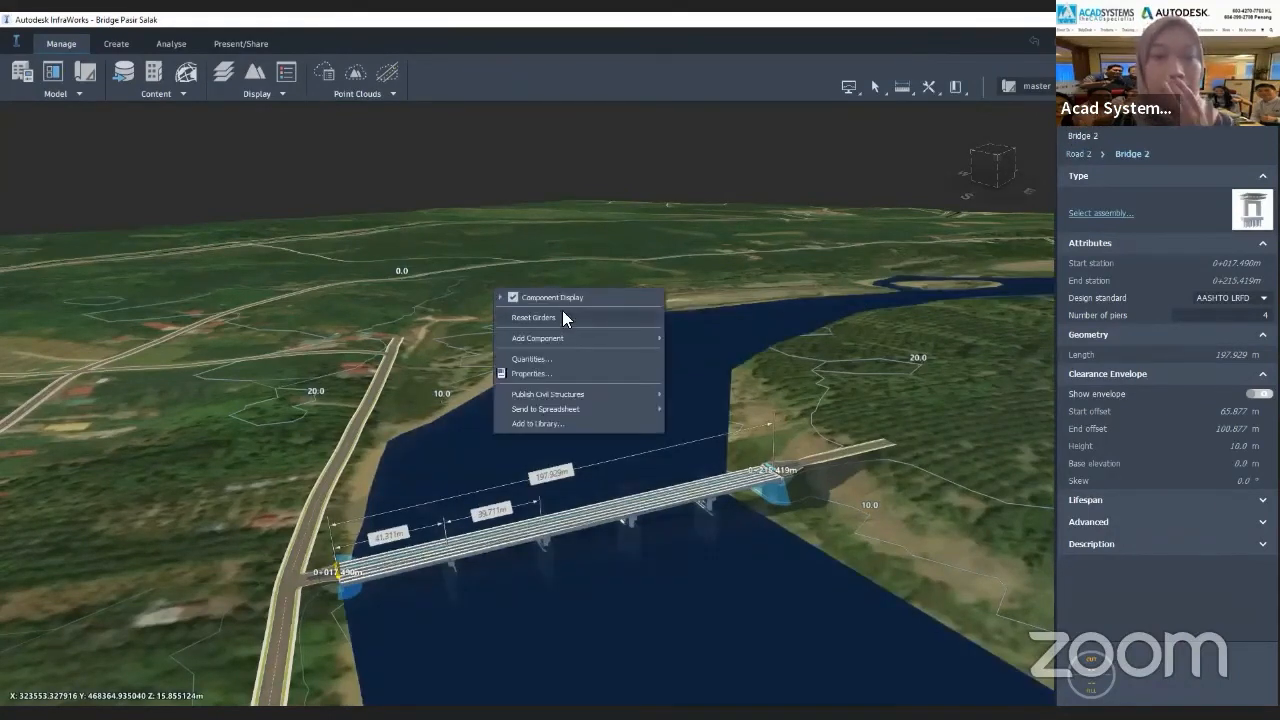
mouse_move(562, 400)
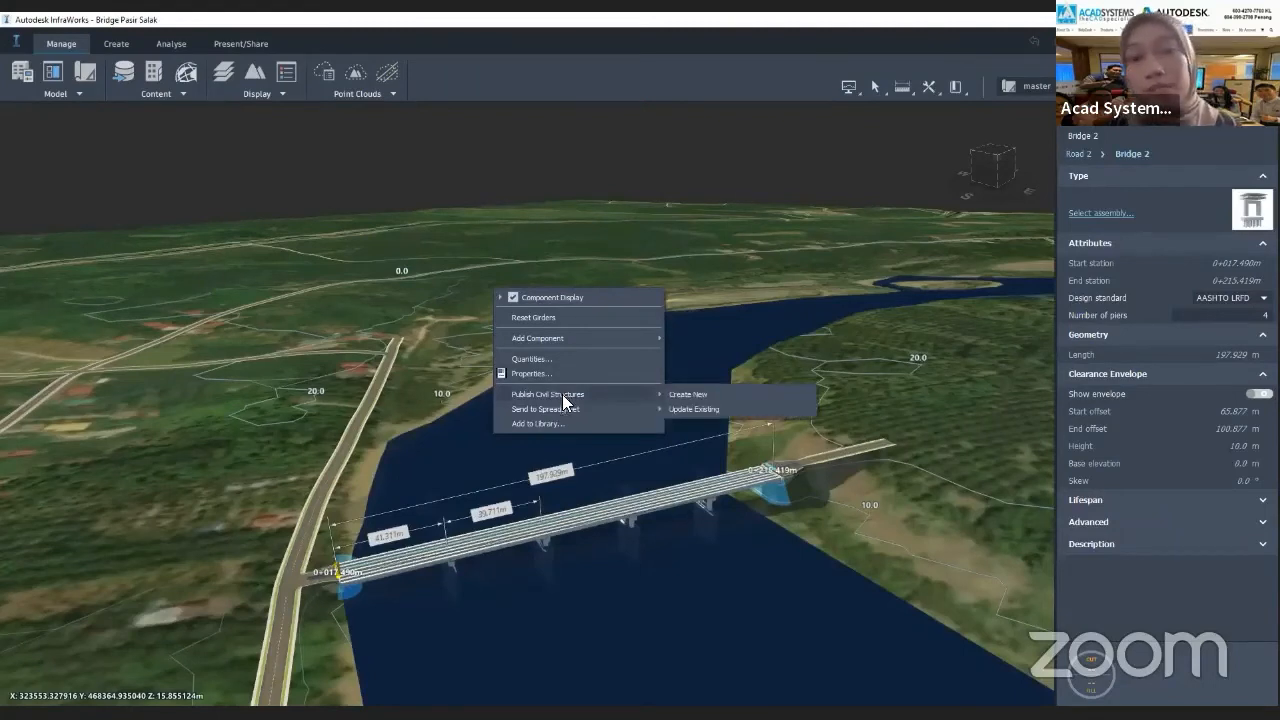
click(702, 394)
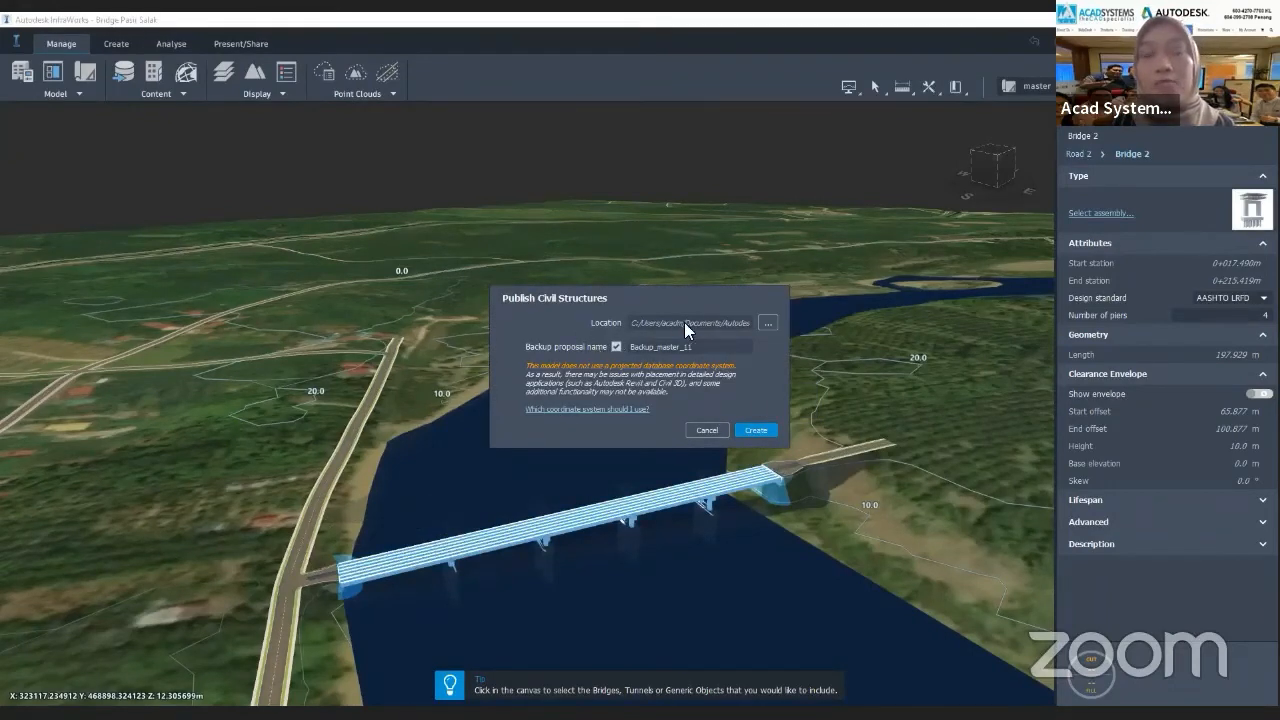
Check the publish location without changing it, name the backup proposal Bridge3D and create the civil structure data.
click(767, 323)
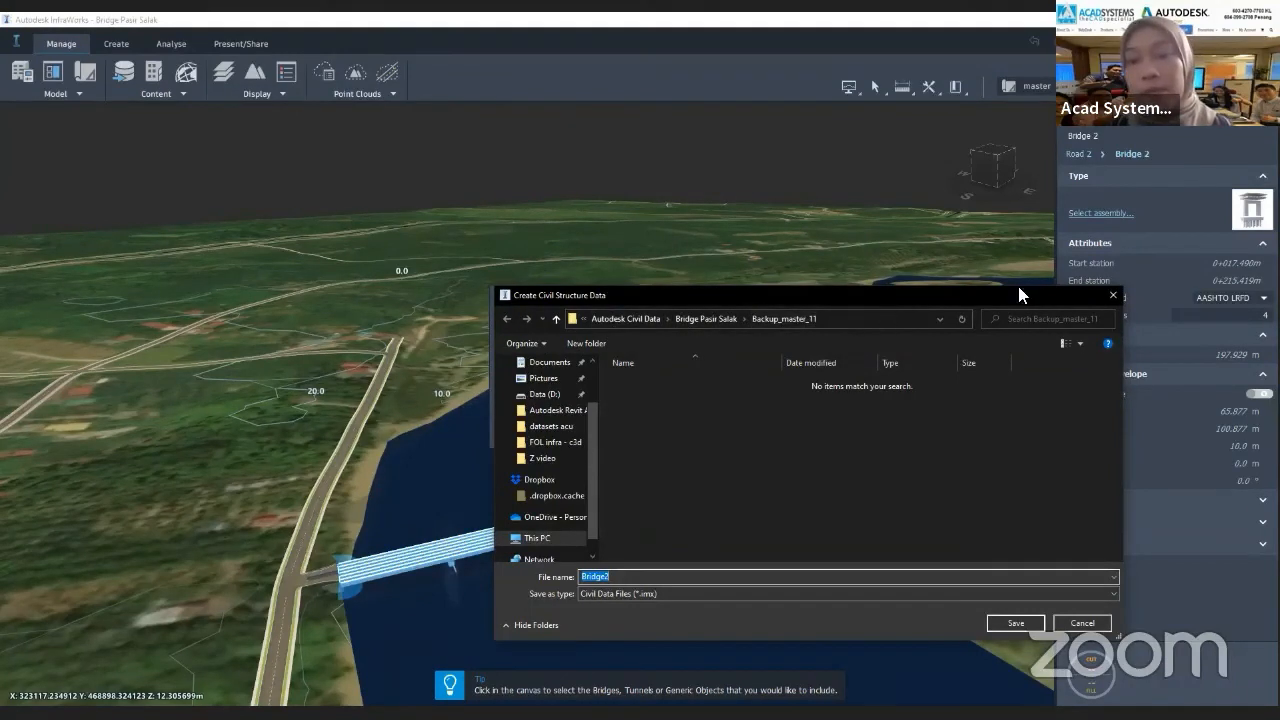
click(1090, 622)
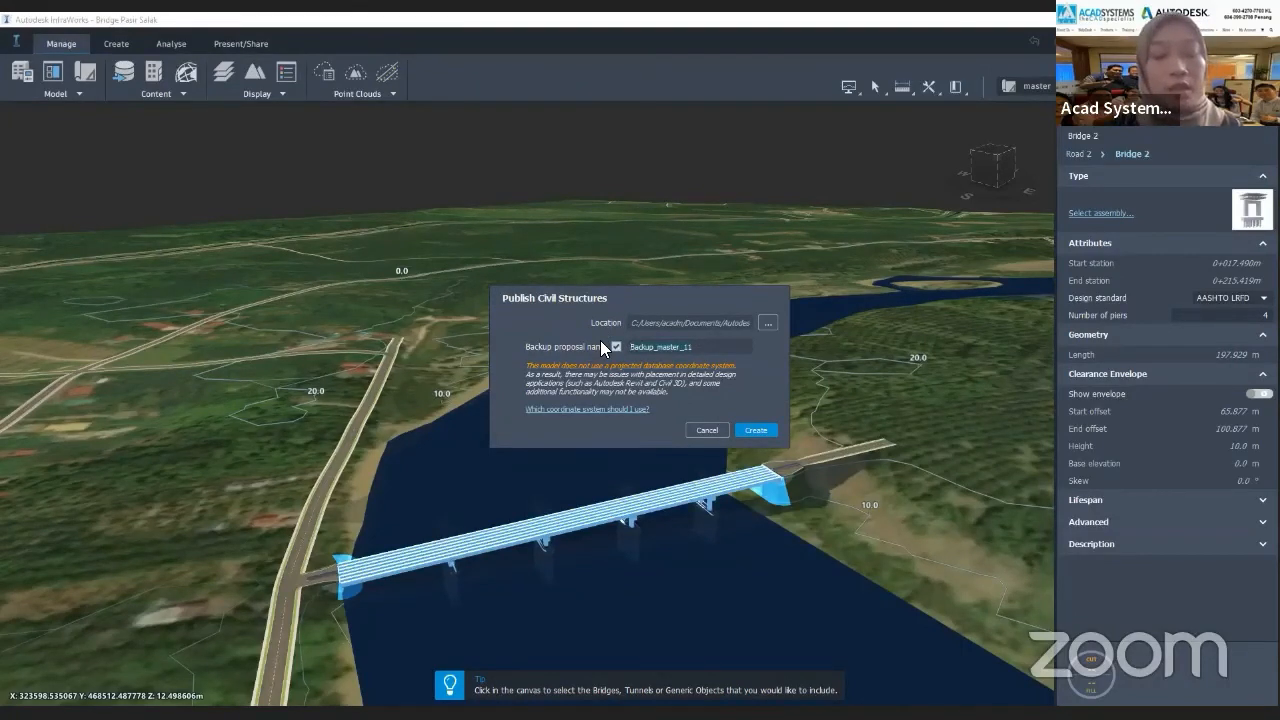
text(B)
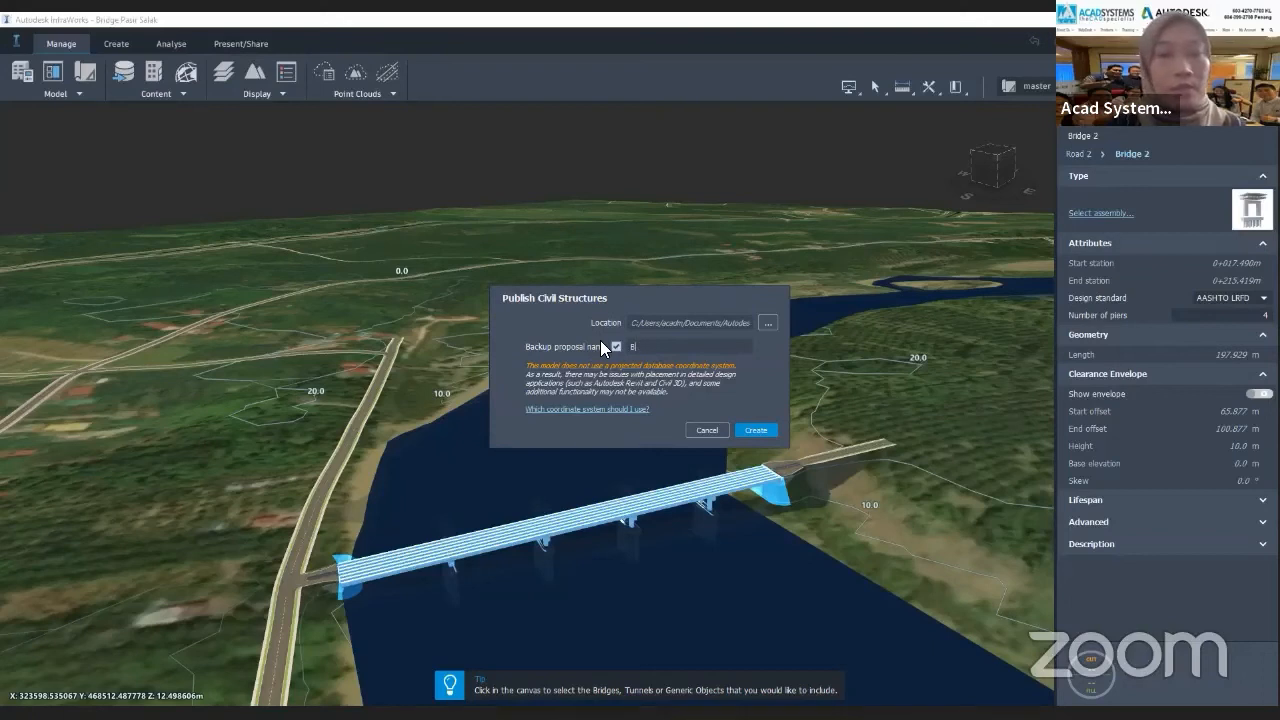
text(Ridge)
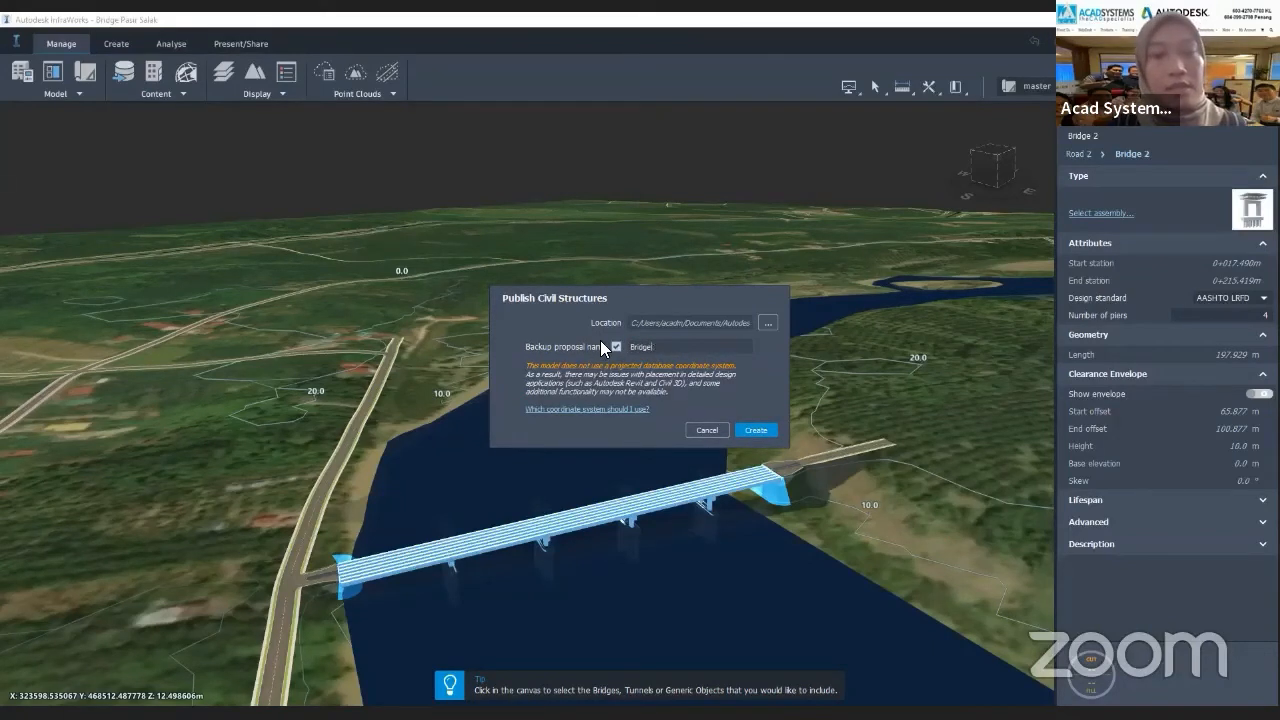
text(C3D)
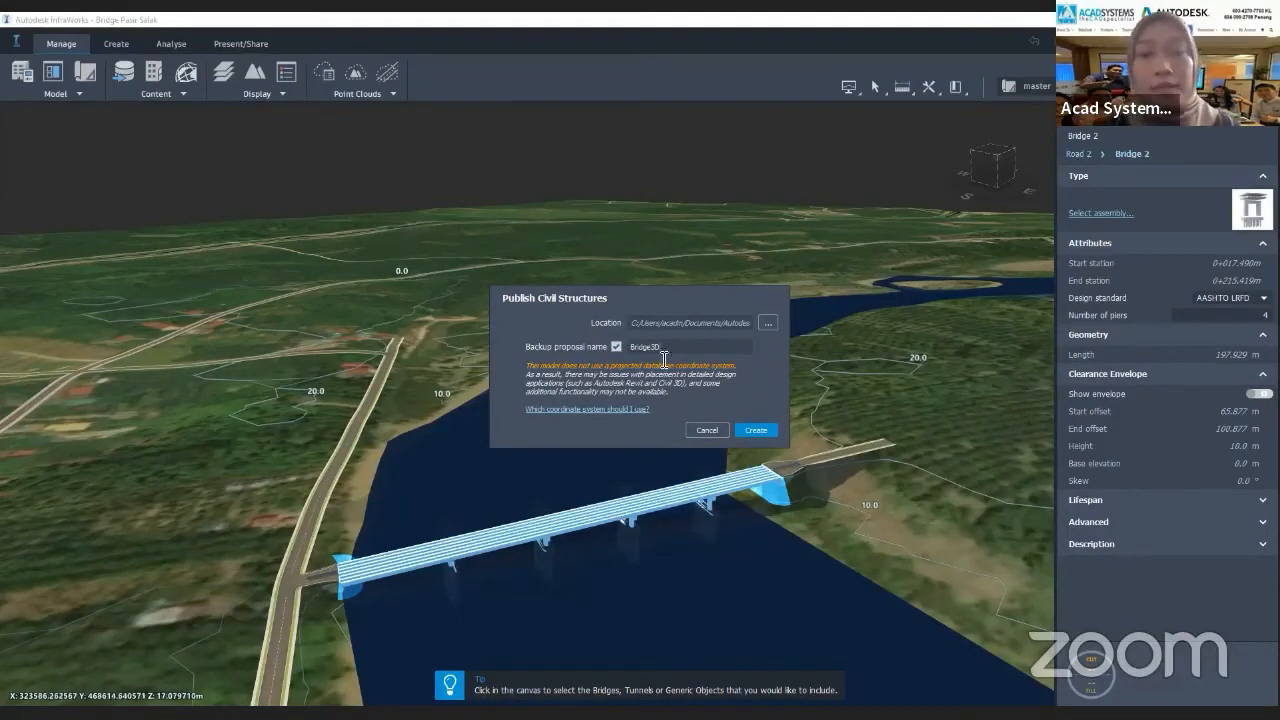
click(754, 430)
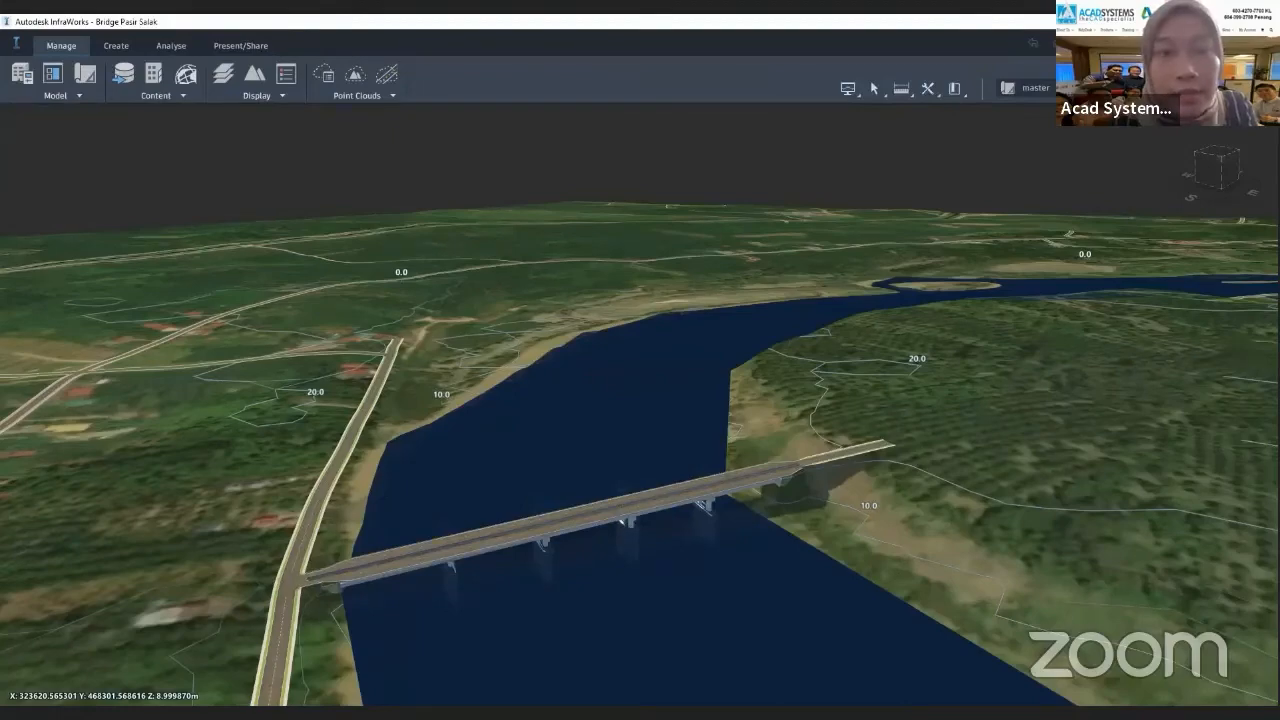
Switch to Civil 3D, start an IMX import and browse to the Bridge3D folder within Autodesk Civil Data, Bridge Pasir Salak.
key(alt+Tab)
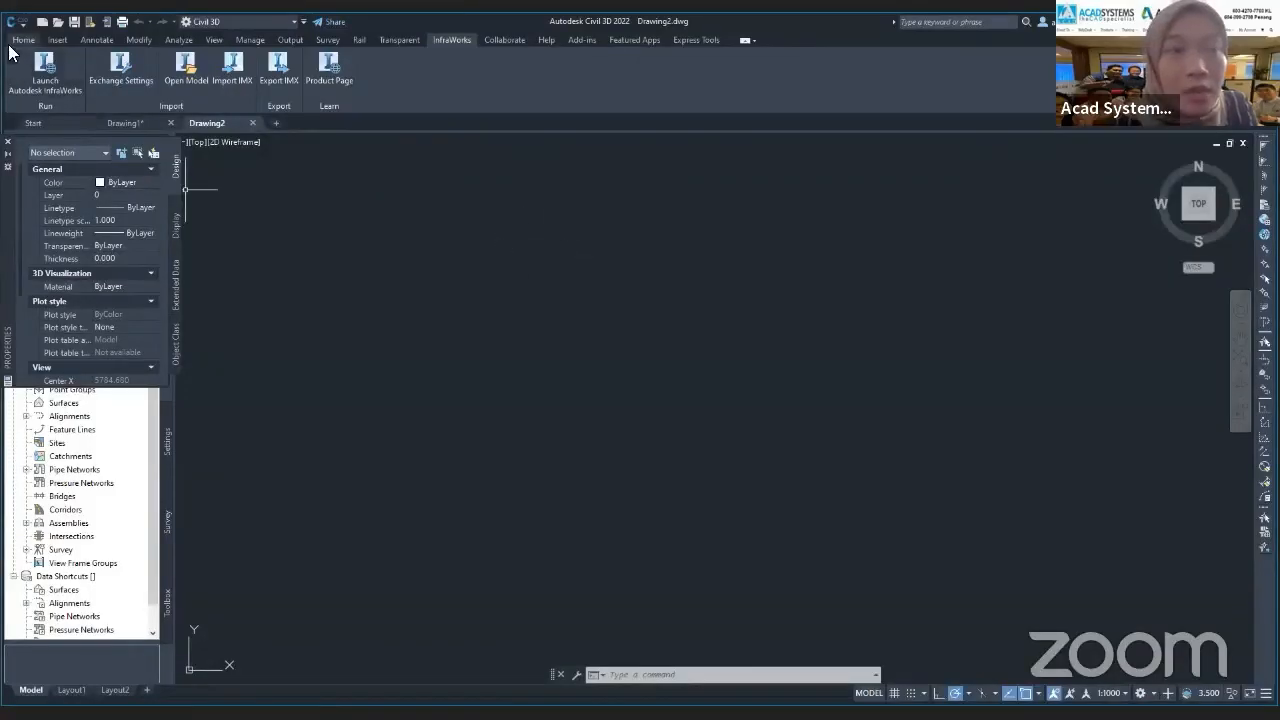
click(232, 70)
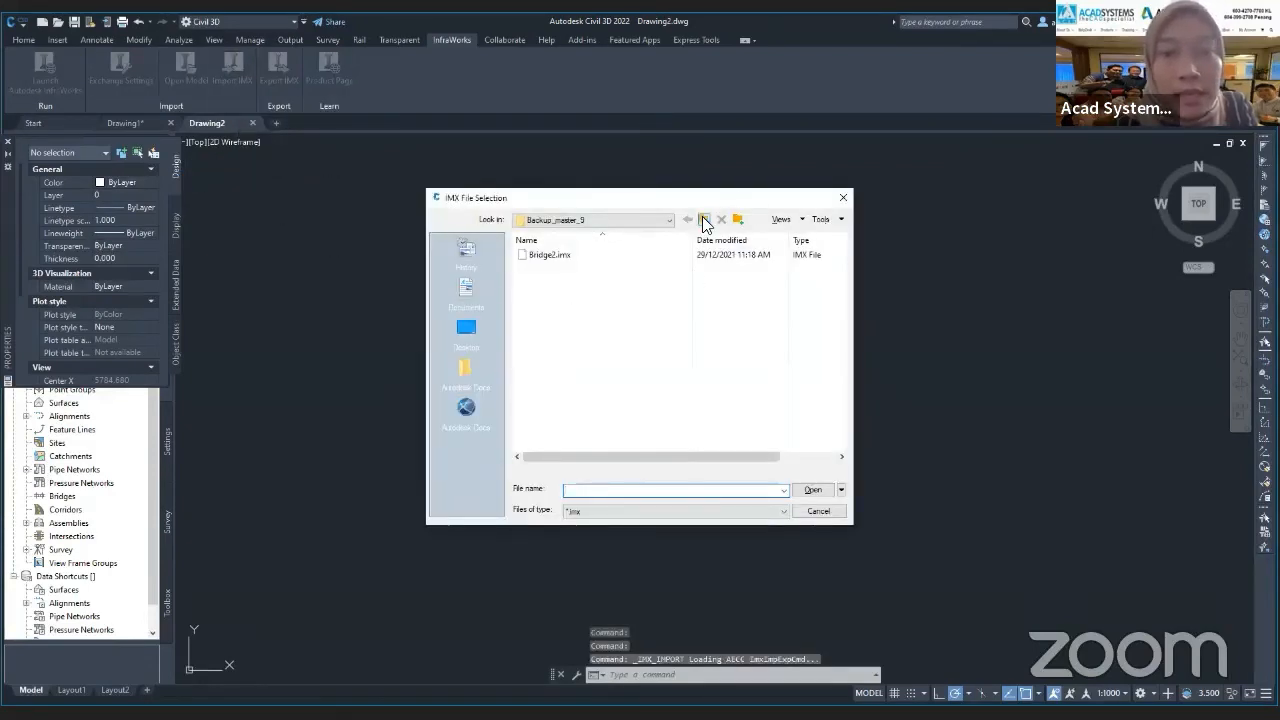
click(704, 219)
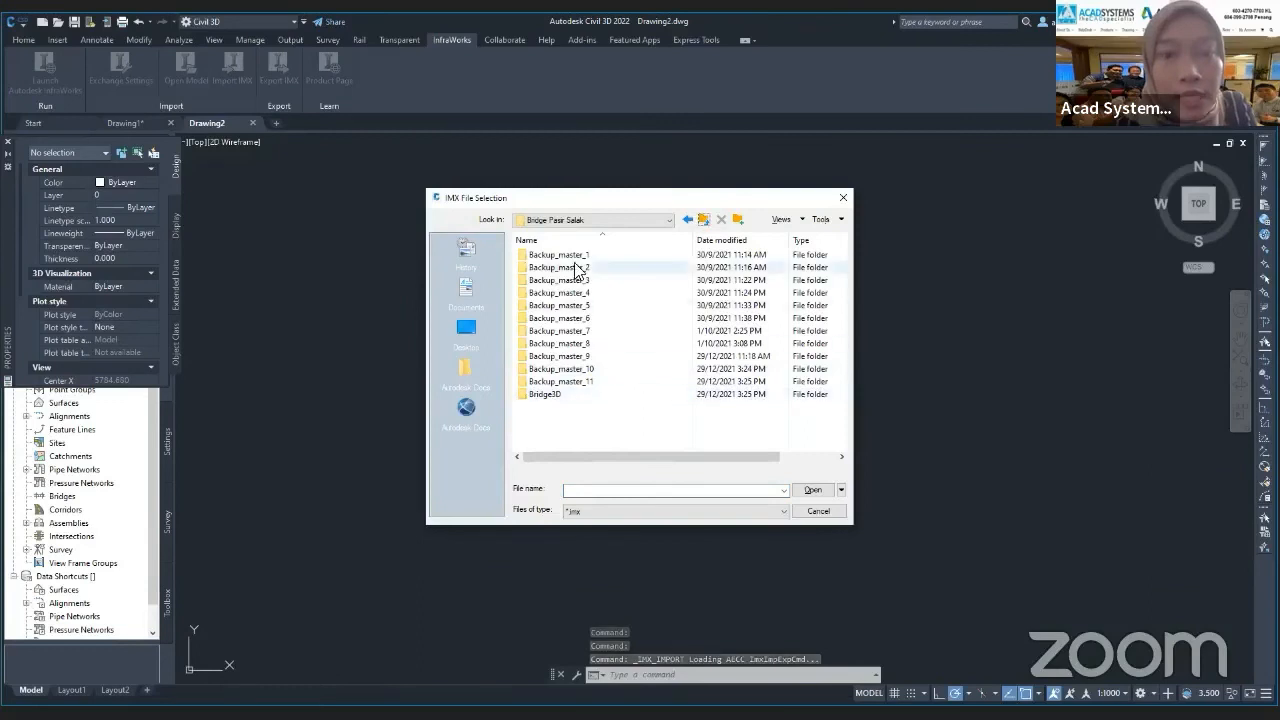
click(704, 219)
click(466, 290)
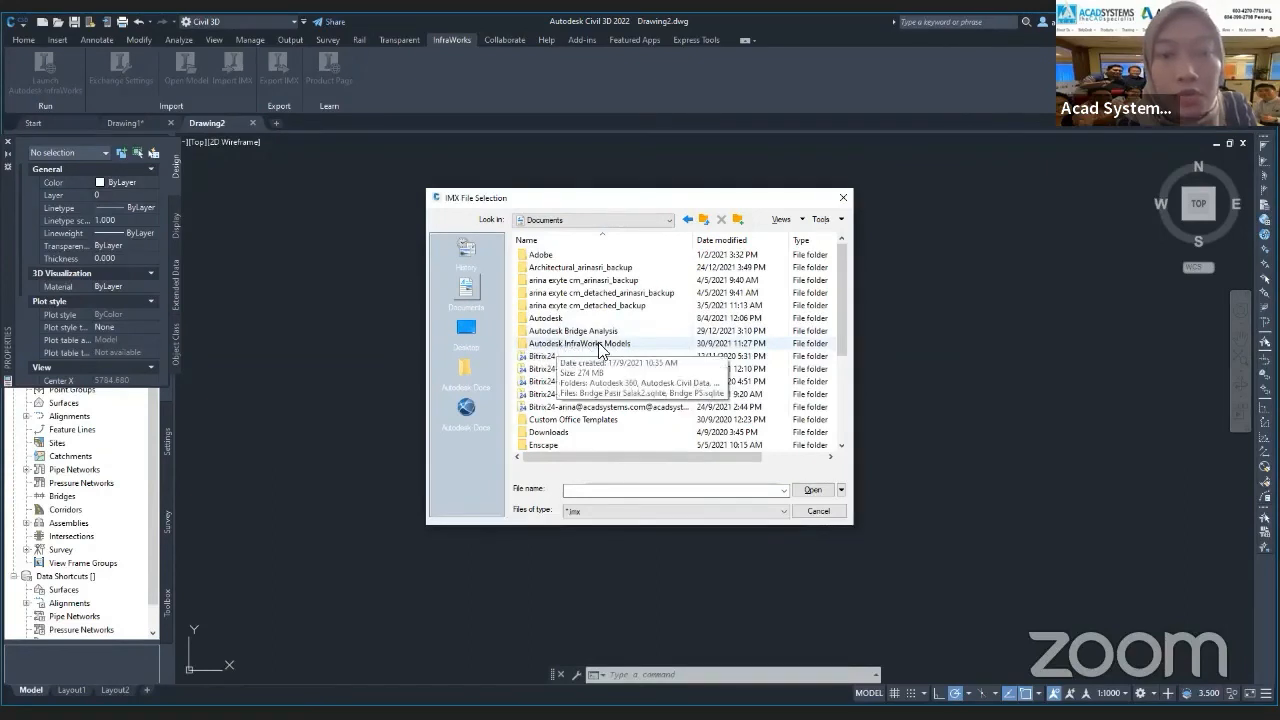
double_click(598, 344)
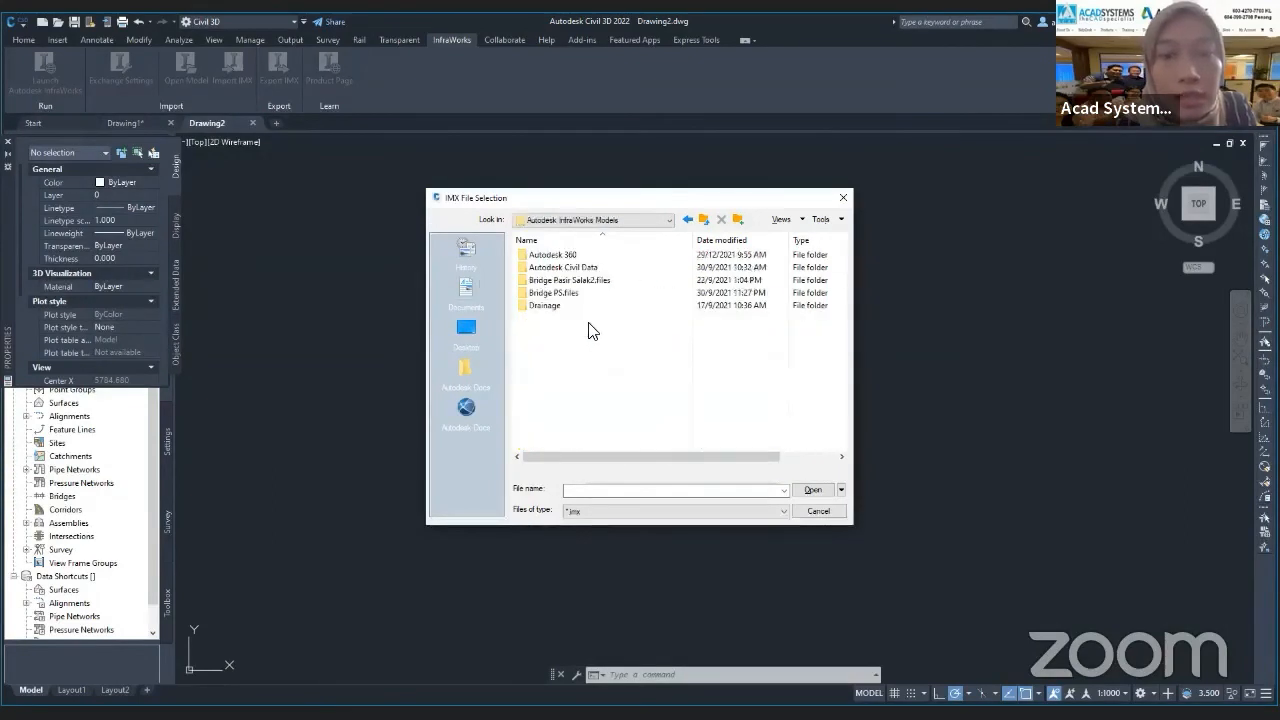
double_click(572, 268)
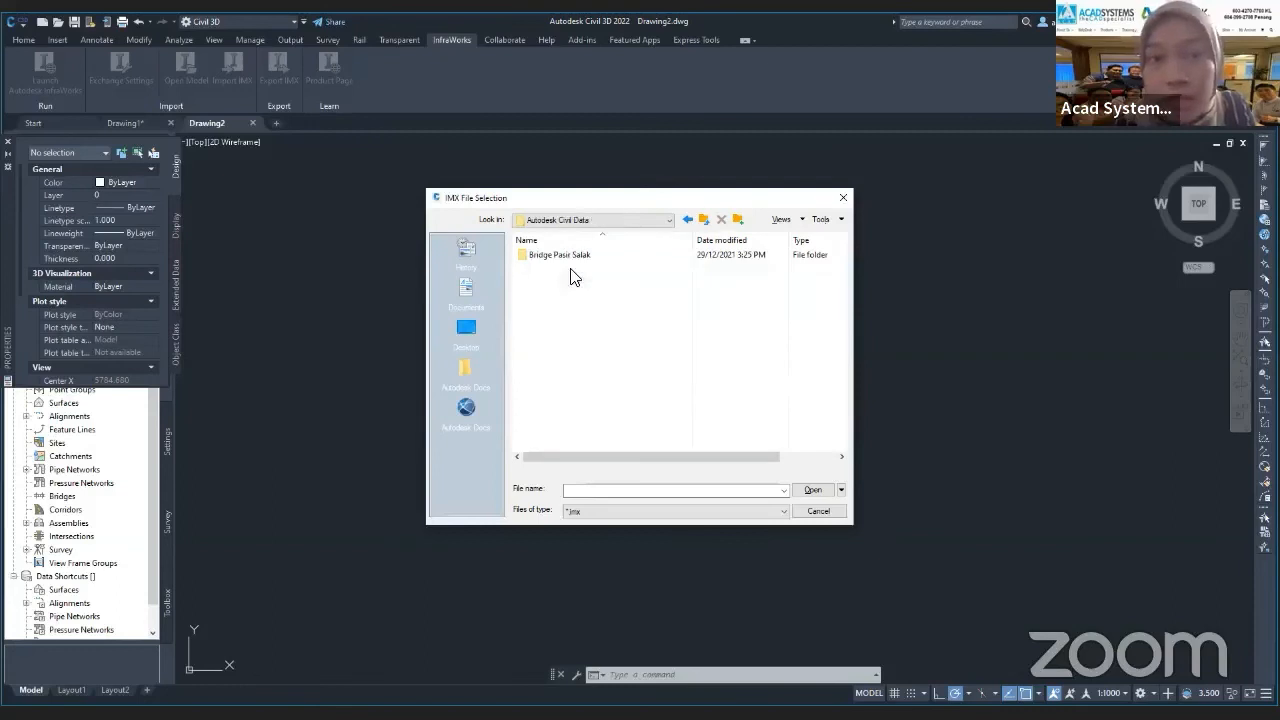
click(563, 256)
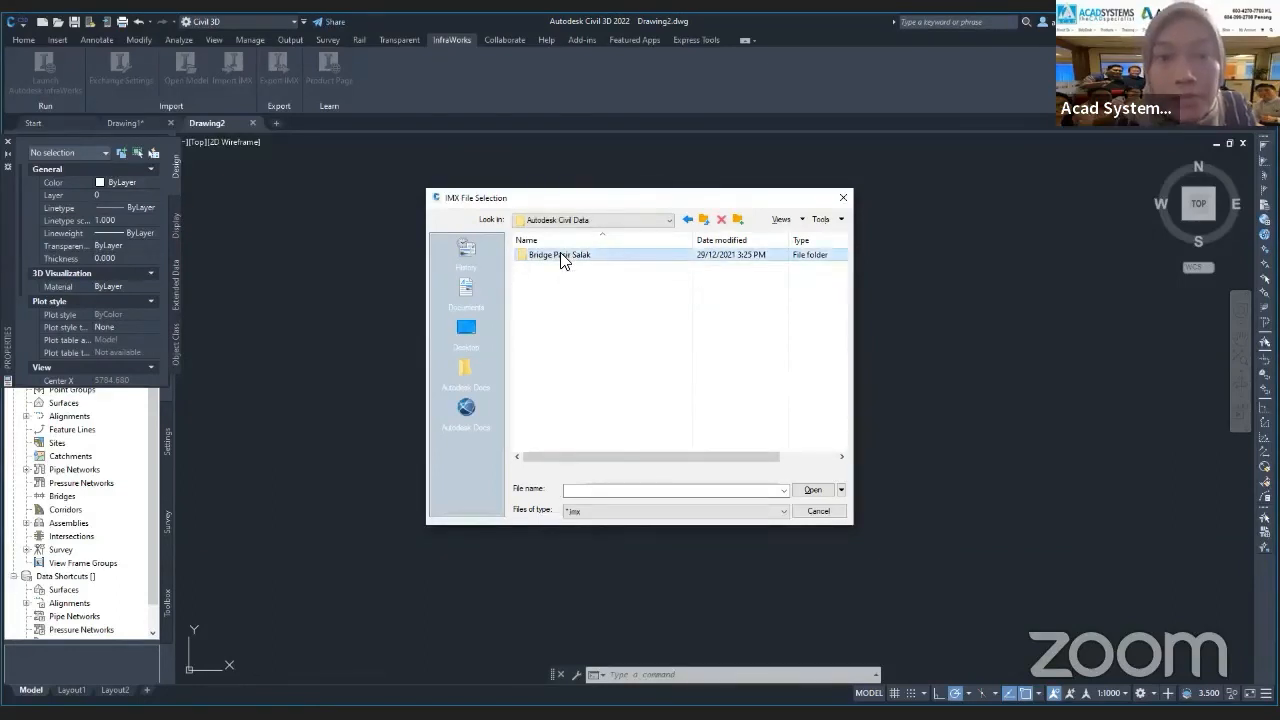
double_click(563, 256)
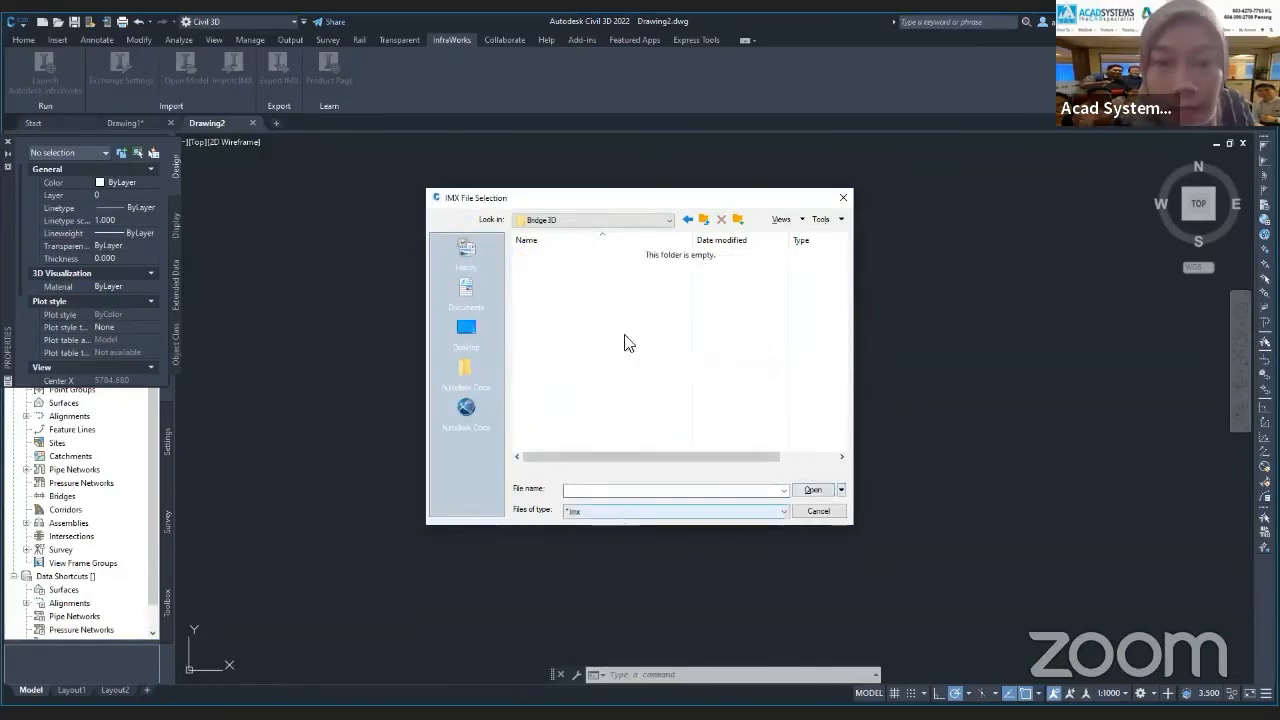
Import Bridge2.imx from the Backup_master_11 folder into the blank drawing.
click(703, 219)
double_click(585, 389)
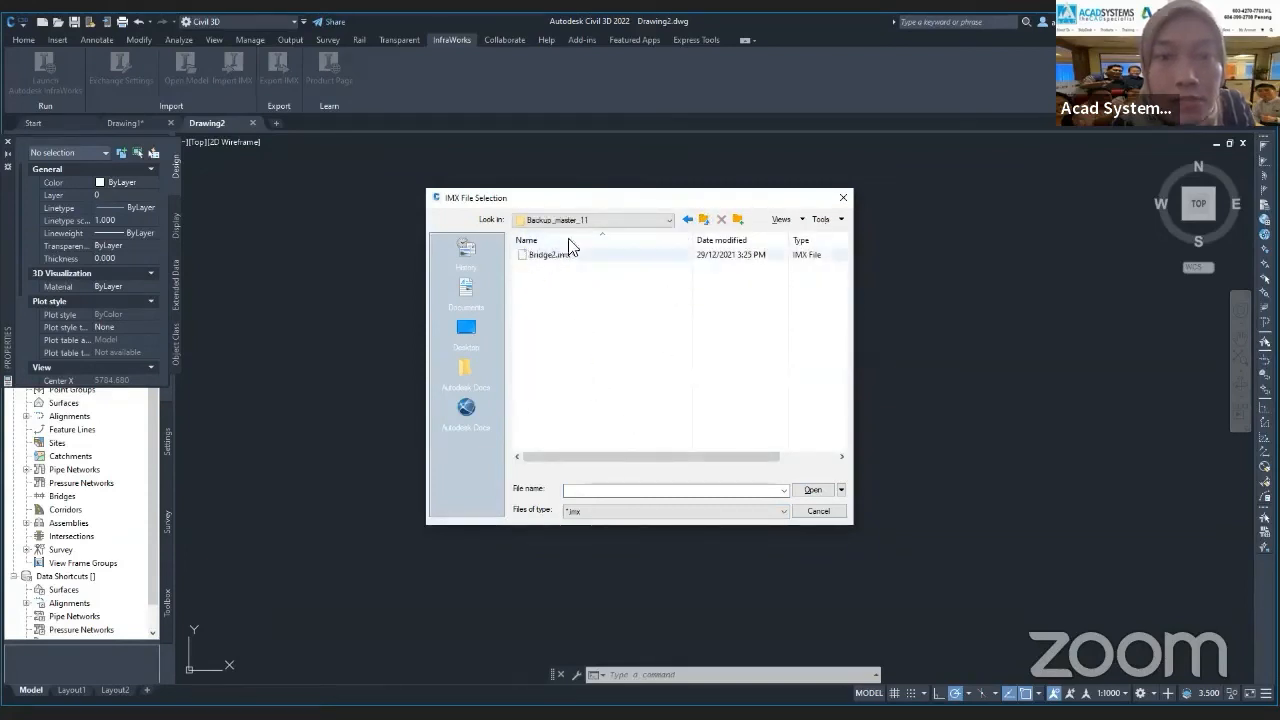
click(548, 258)
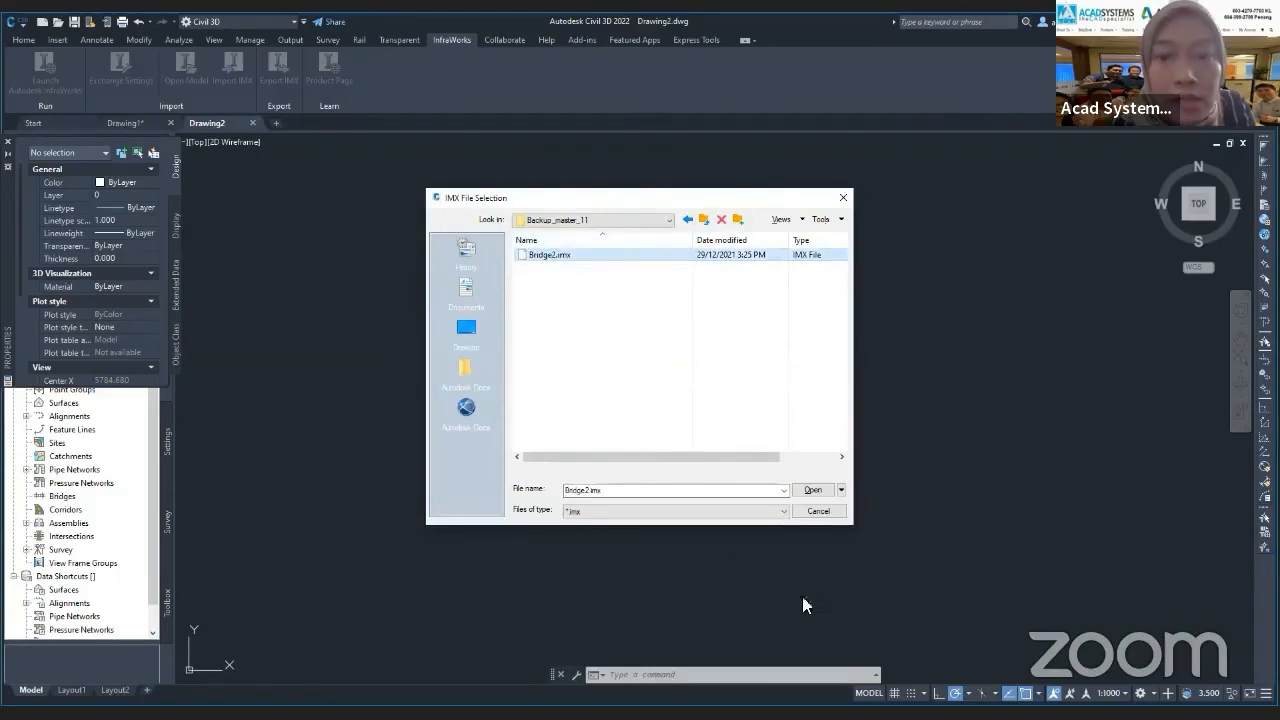
click(814, 490)
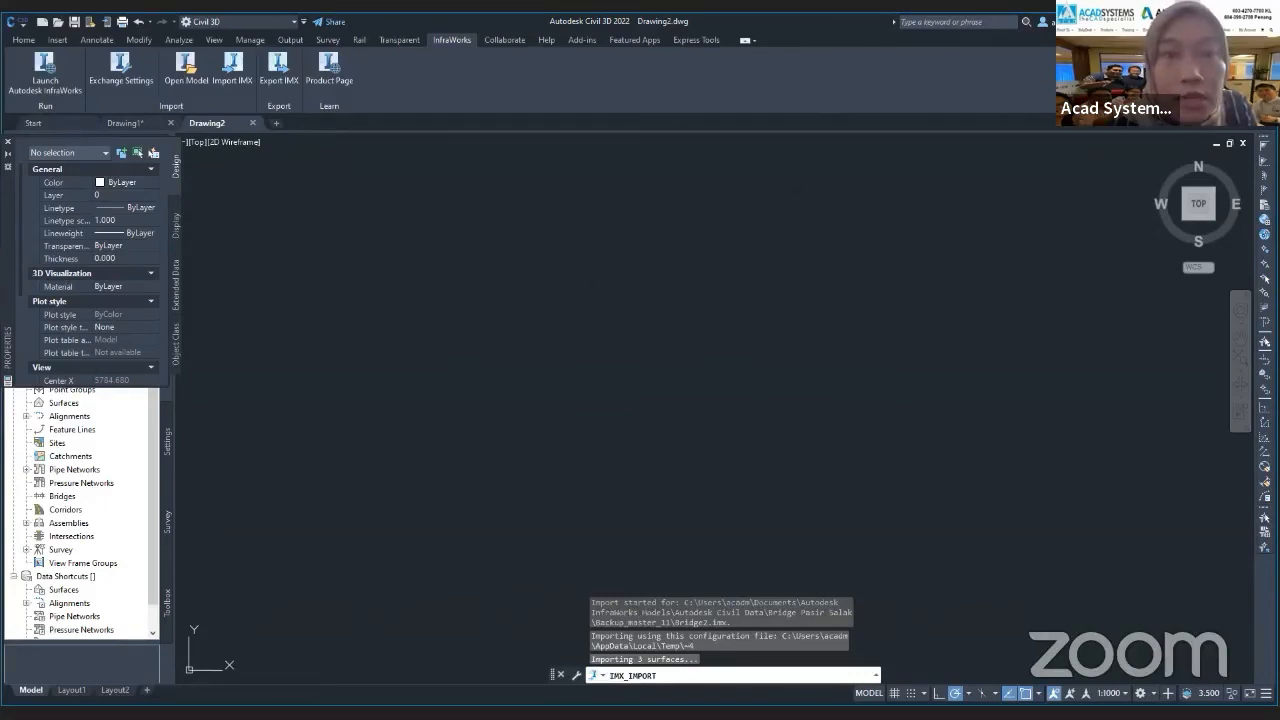
Compare the extent of the imported bridge in Drawing2 with the full model in Drawing1.
middle_drag(587, 481, 682, 584)
scroll(551, 405, up, 6)
scroll(553, 384, down, 6)
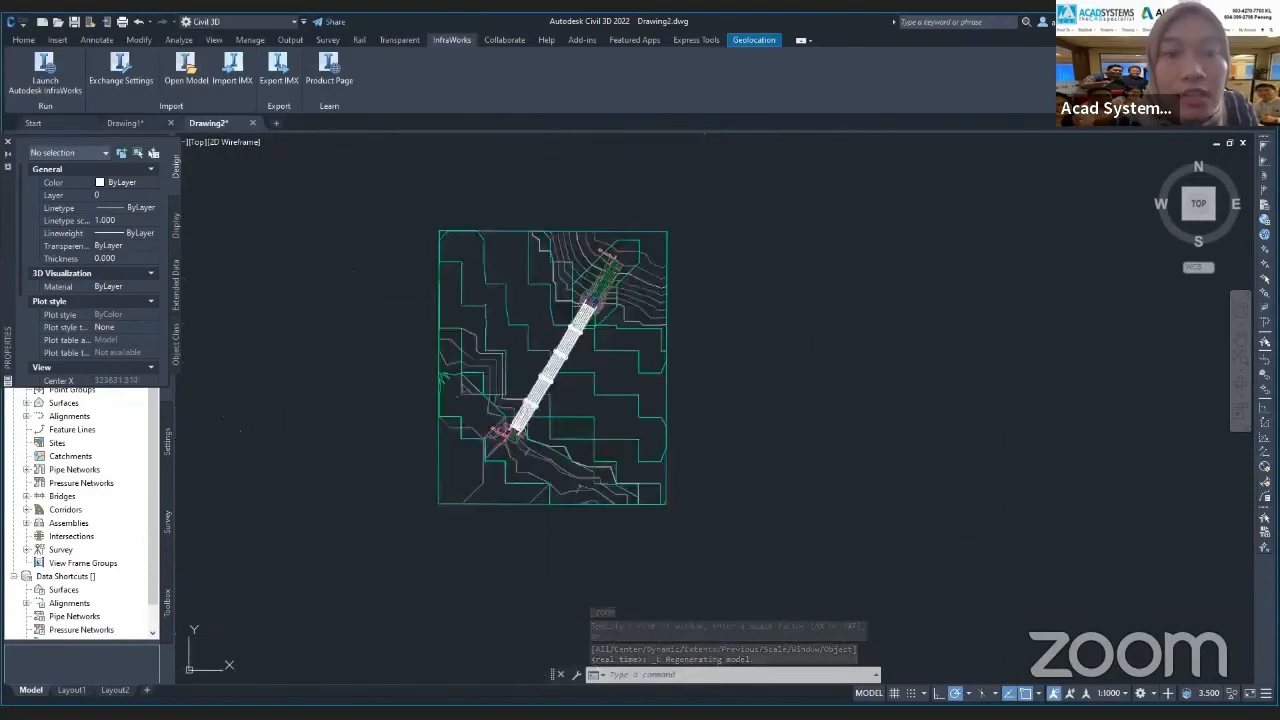
scroll(555, 375, down, 2)
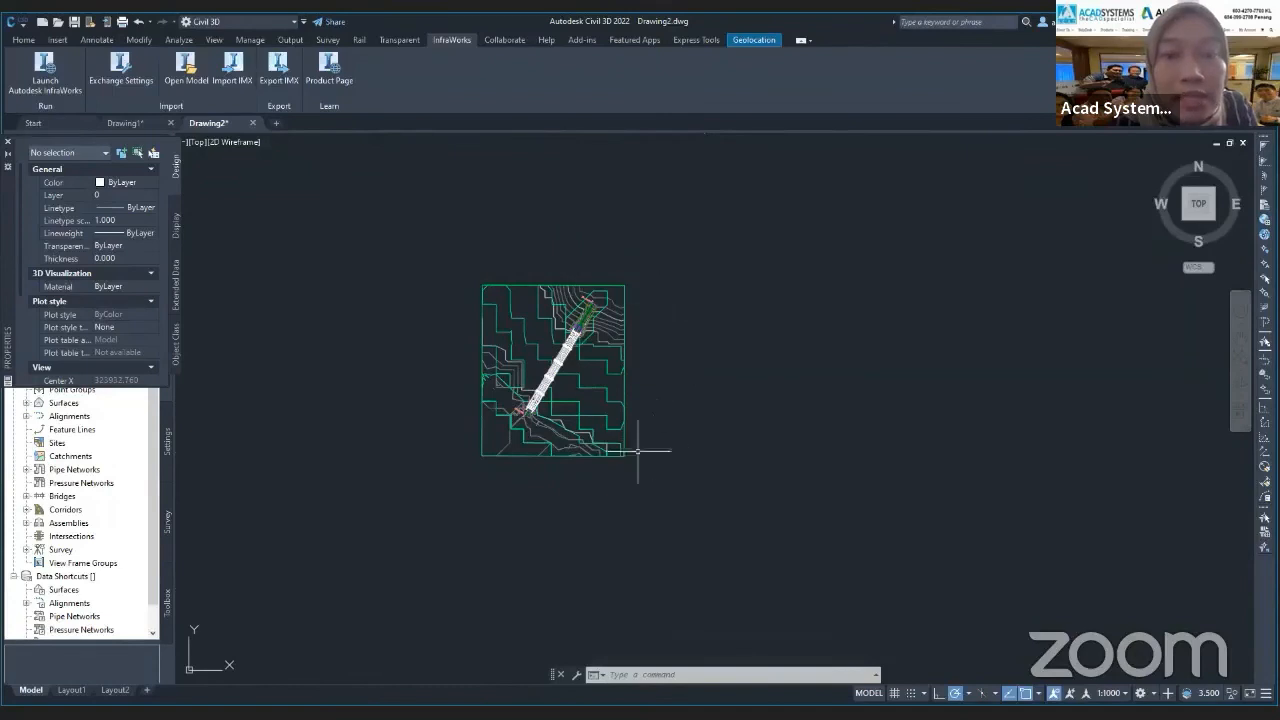
scroll(550, 370, up, 5)
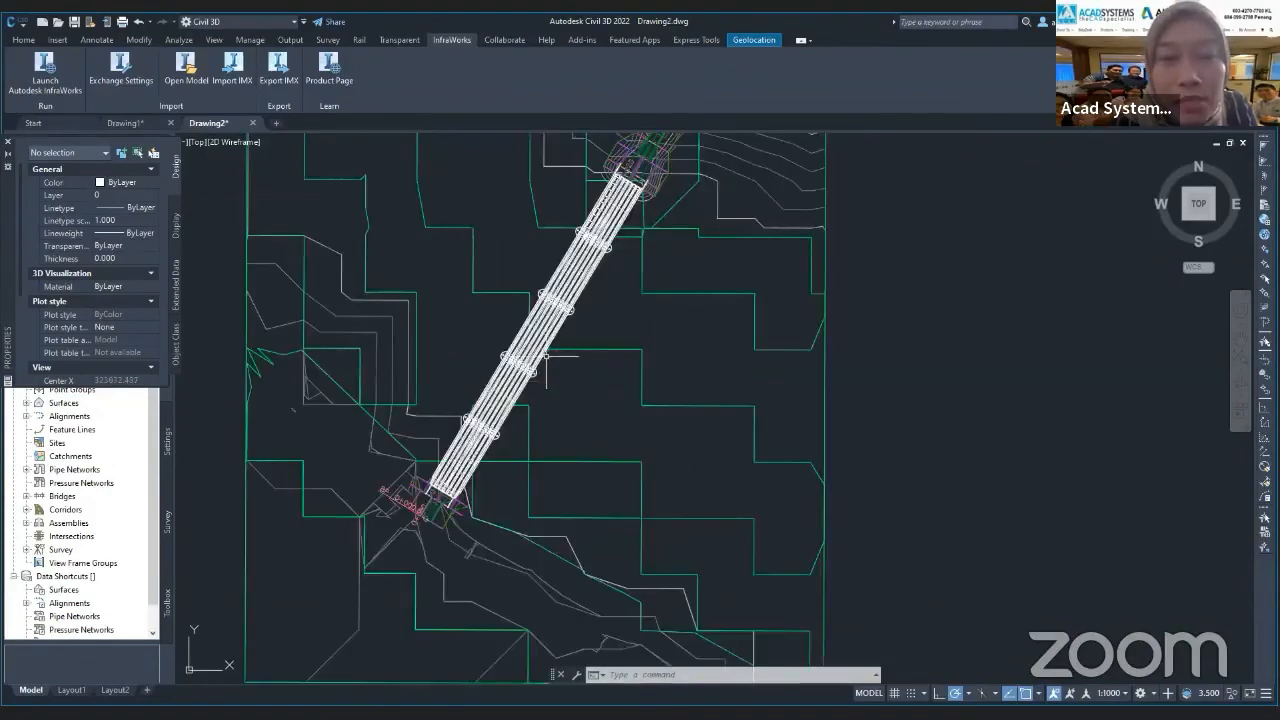
scroll(546, 358, down, 5)
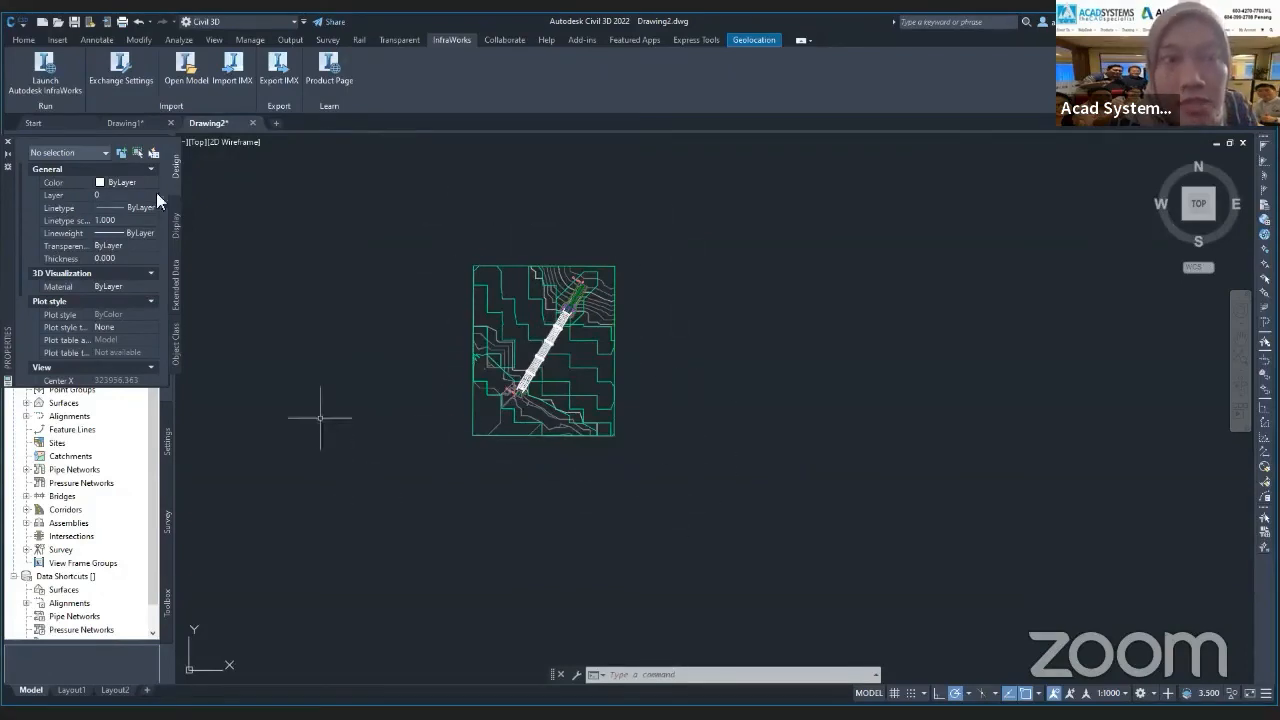
click(123, 124)
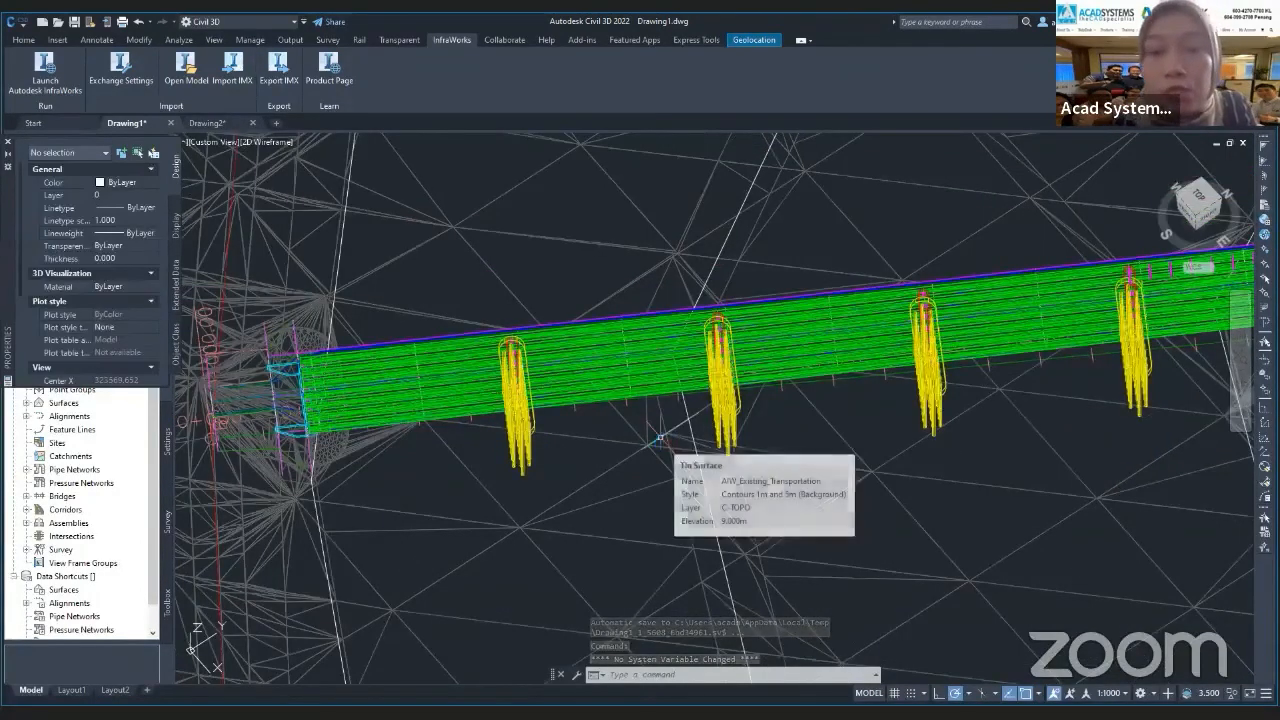
scroll(660, 440, down, 5)
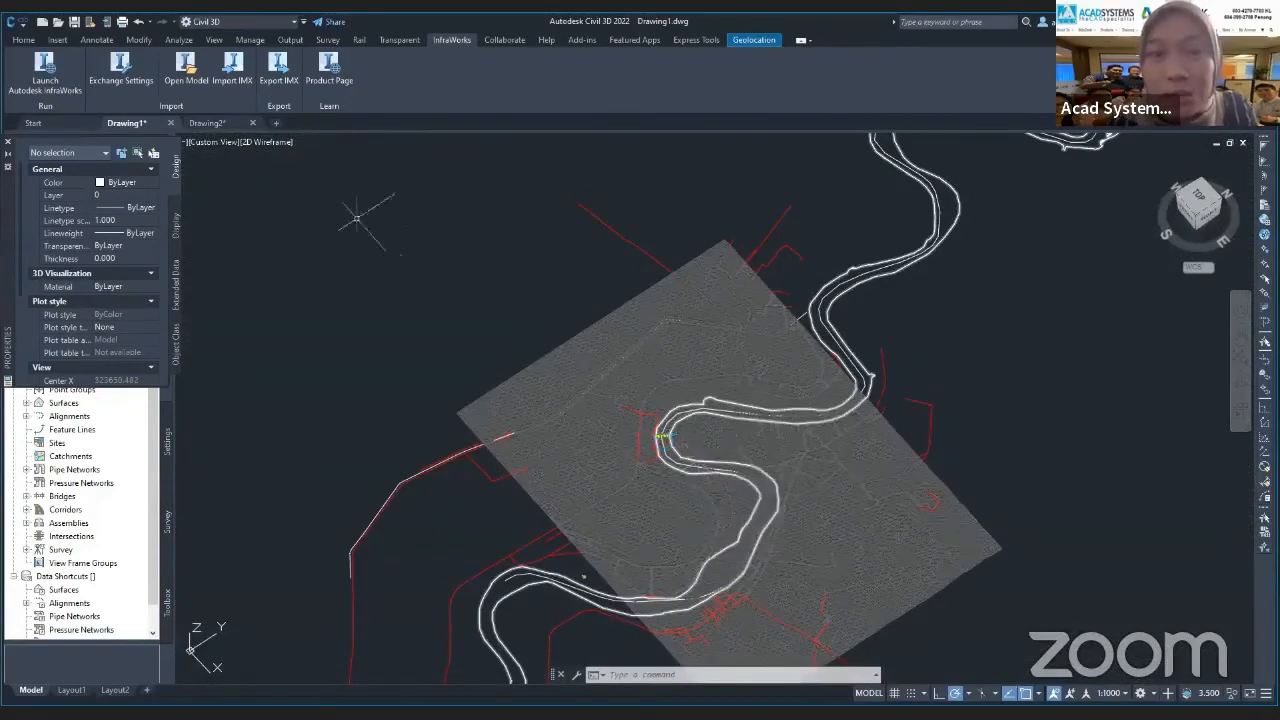
click(224, 123)
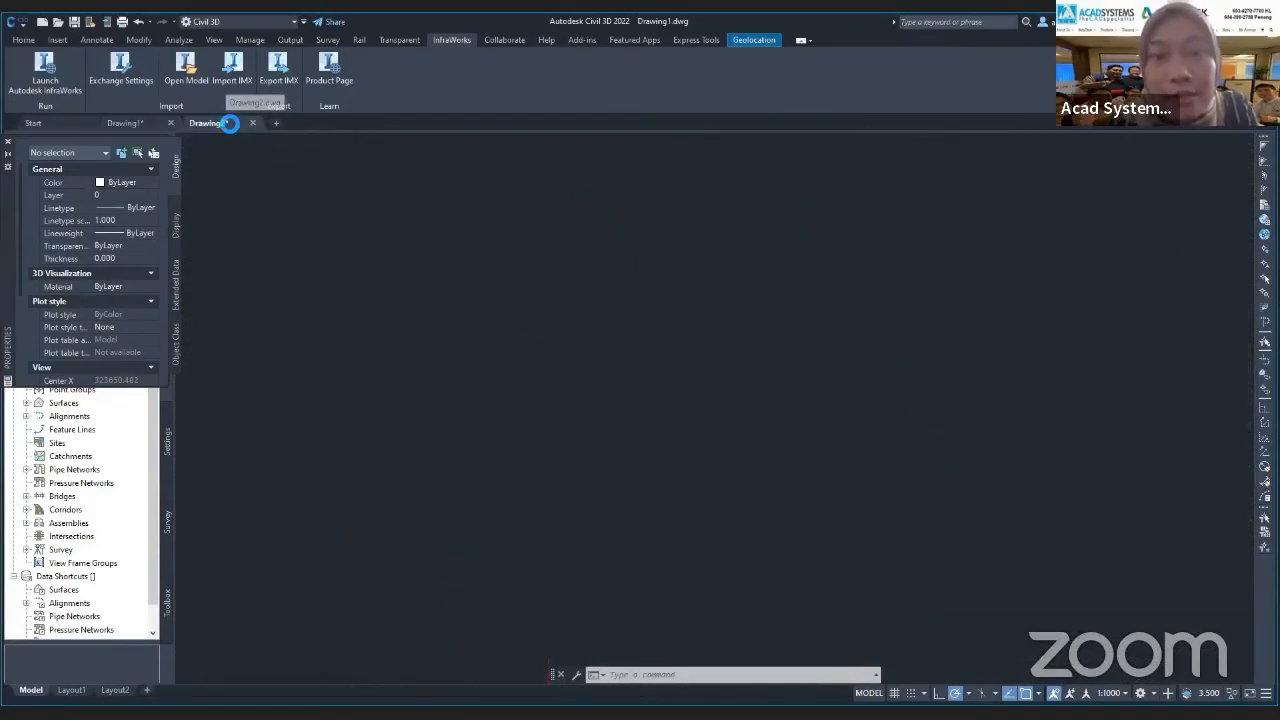
scroll(550, 356, up, 4)
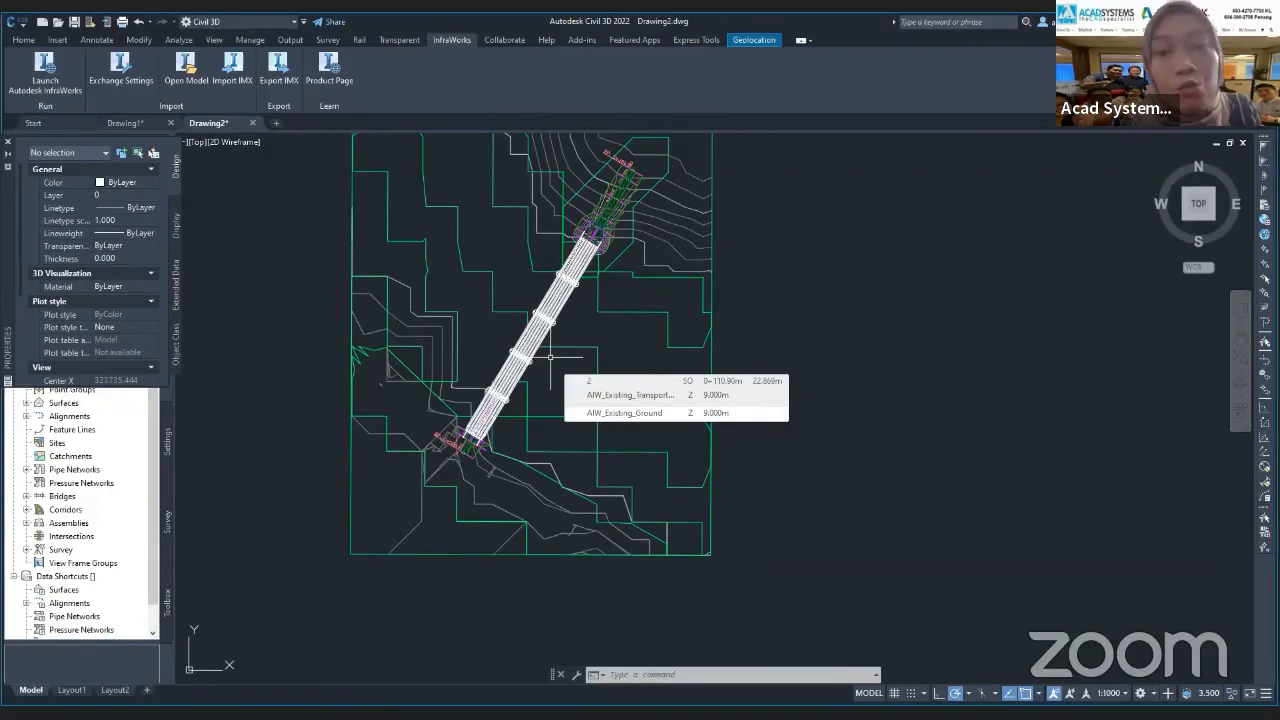
Inspect the attributes, quantities and cap dimensions of the second pier's rounded pile cap foundation in Drawing2.
scroll(549, 356, up, 5)
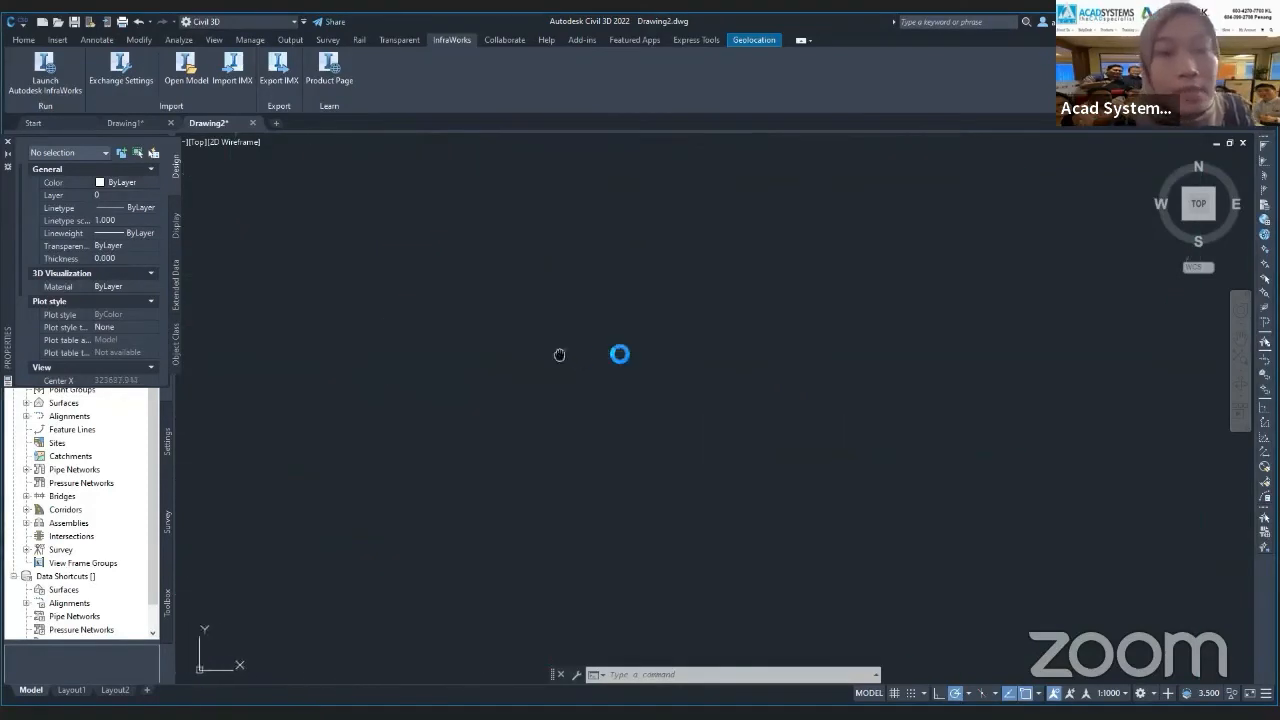
scroll(545, 378, down, 3)
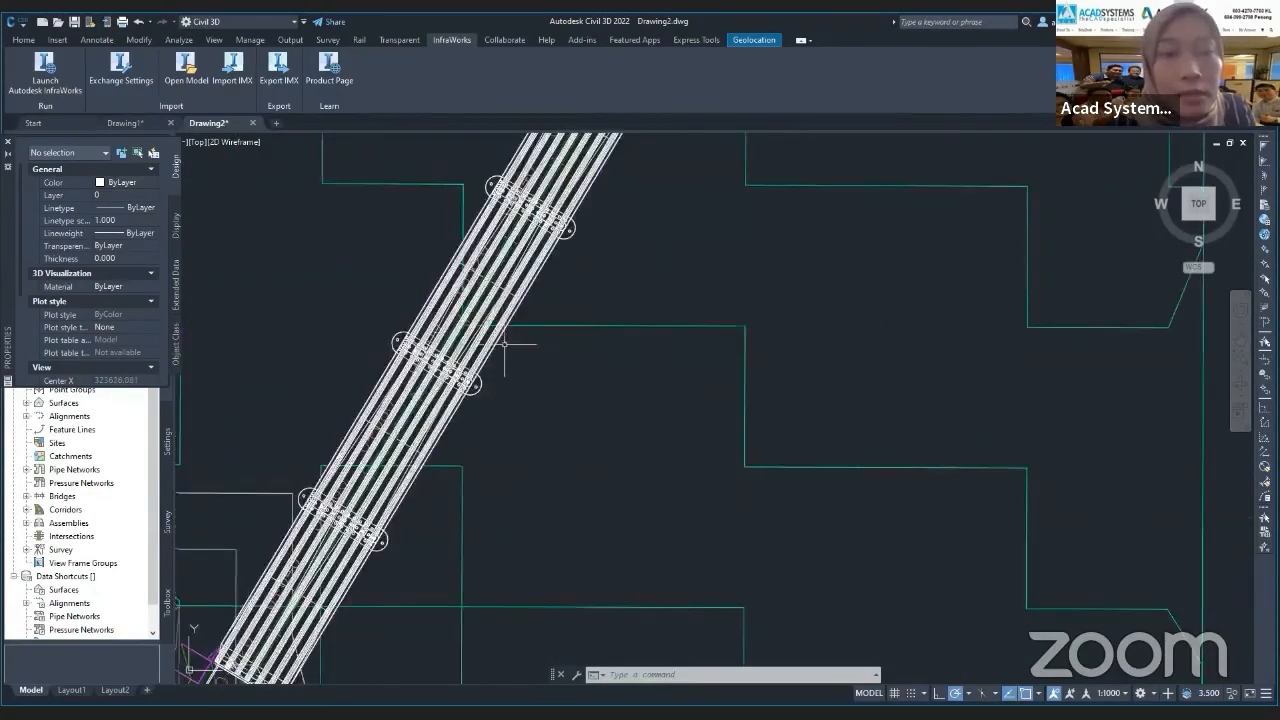
click(479, 386)
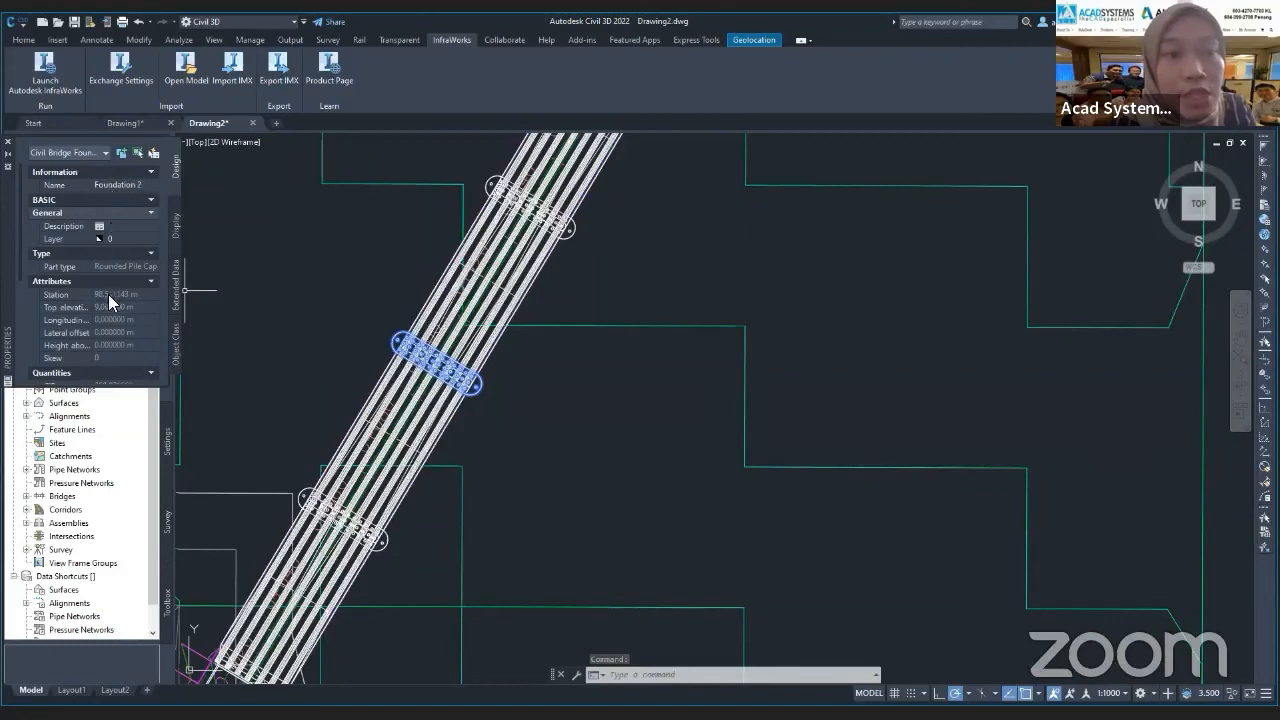
scroll(108, 294, down, 3)
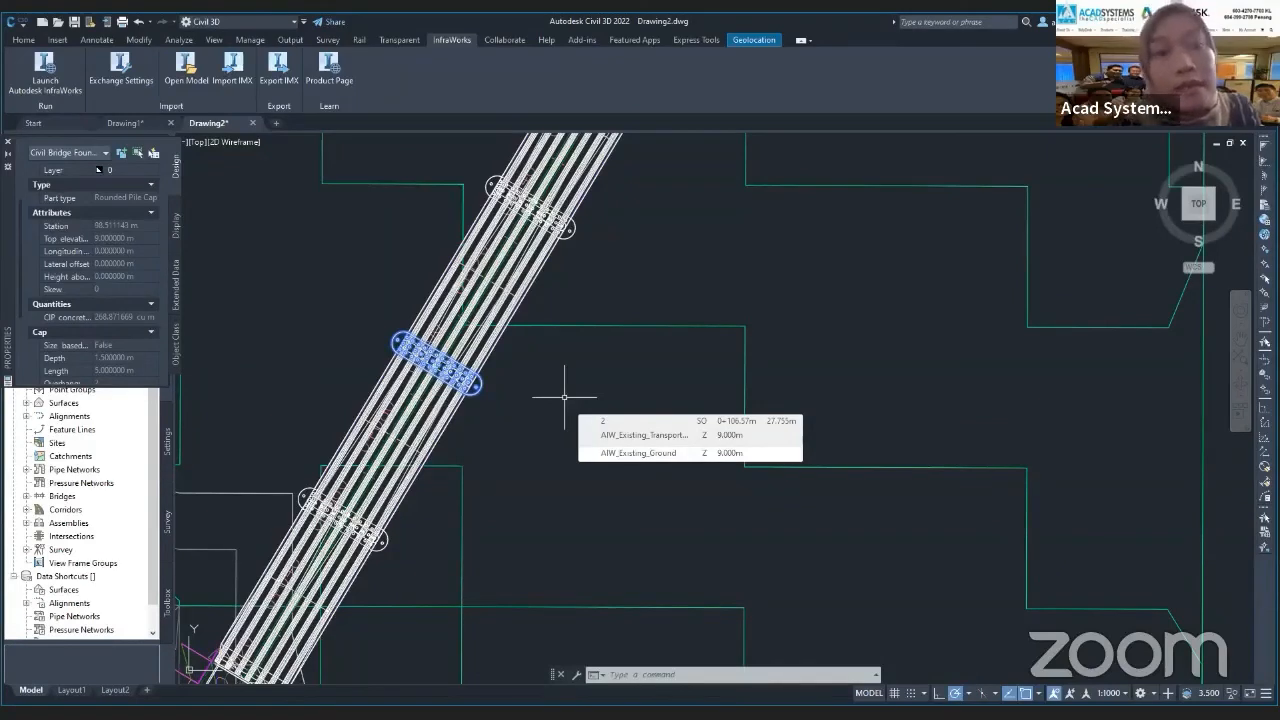
scroll(575, 380, down, 2)
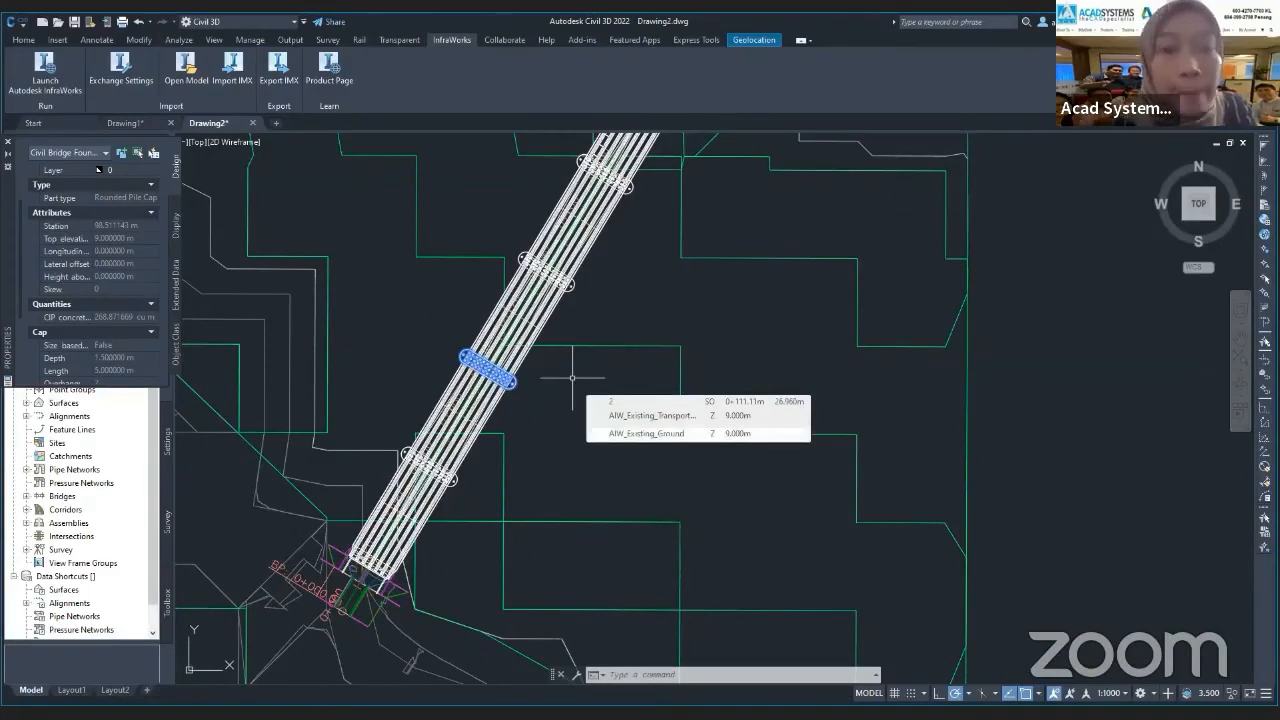
scroll(461, 502, up, 2)
scroll(464, 500, down, 4)
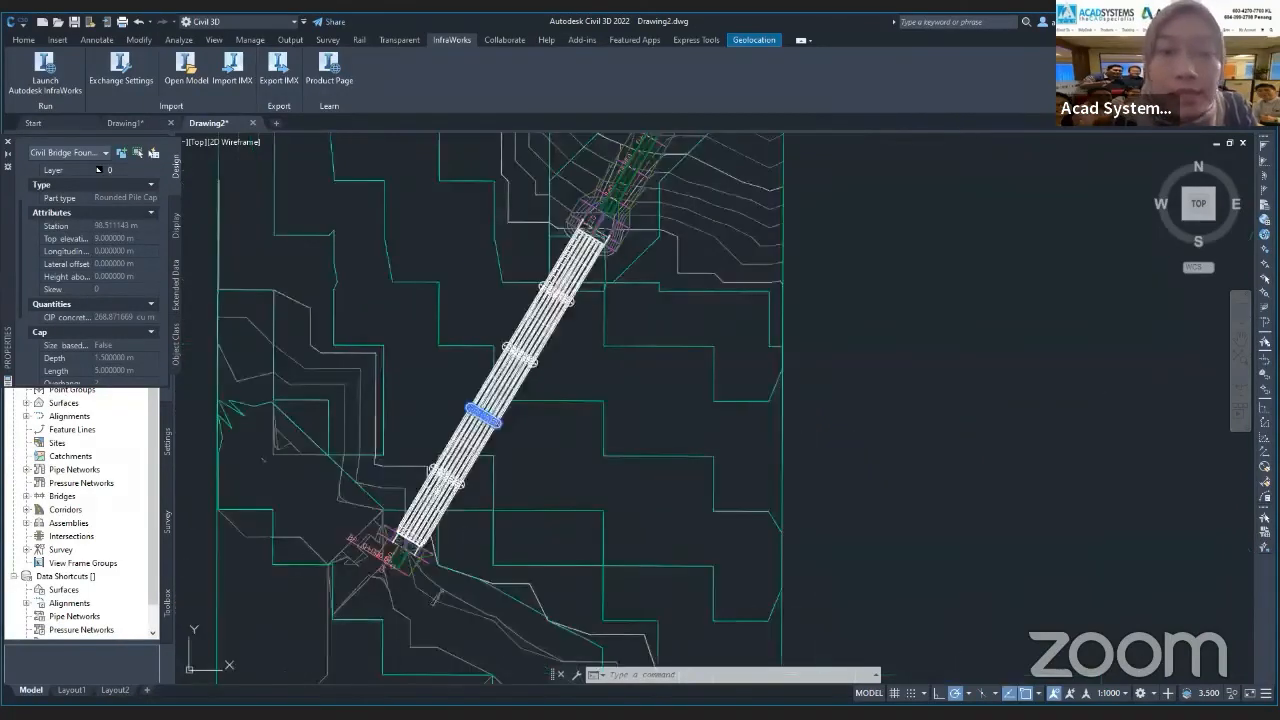
scroll(464, 500, down, 2)
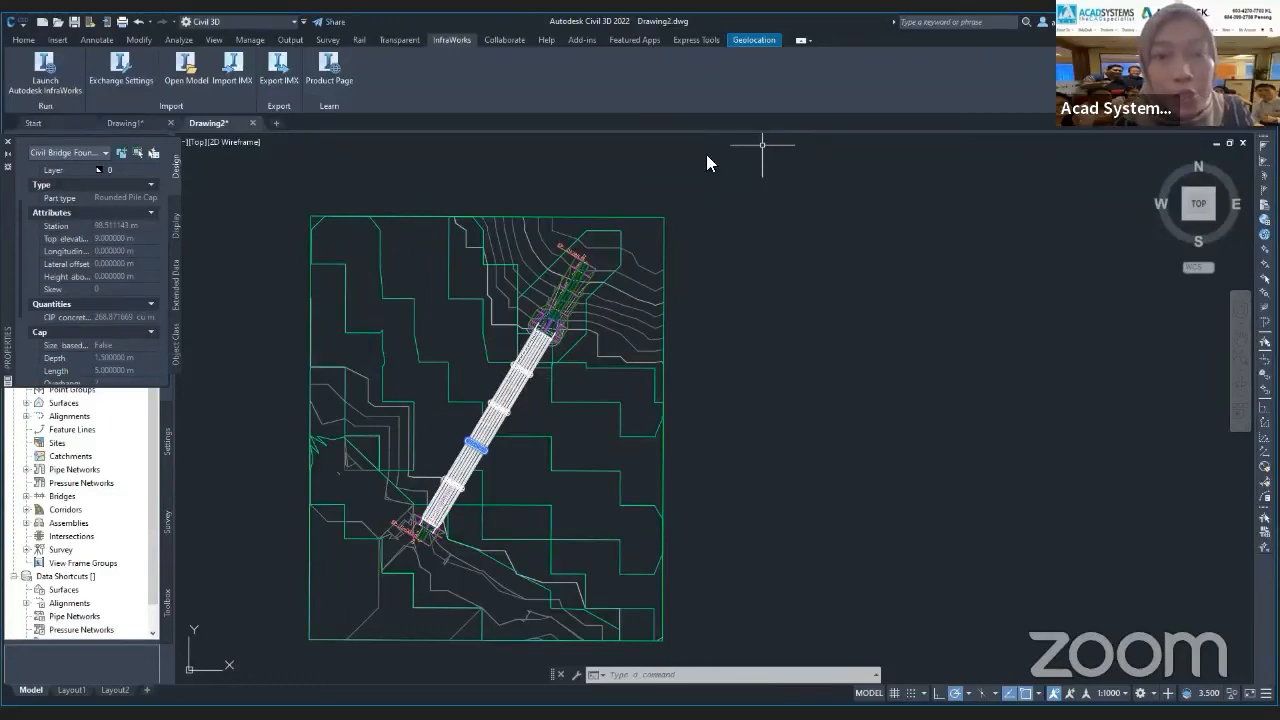
Switch to the Chrome browser and open the Acad Systems YouTube channel through the link at the foot of the acadsystems.com homepage.
key(alt+Tab)
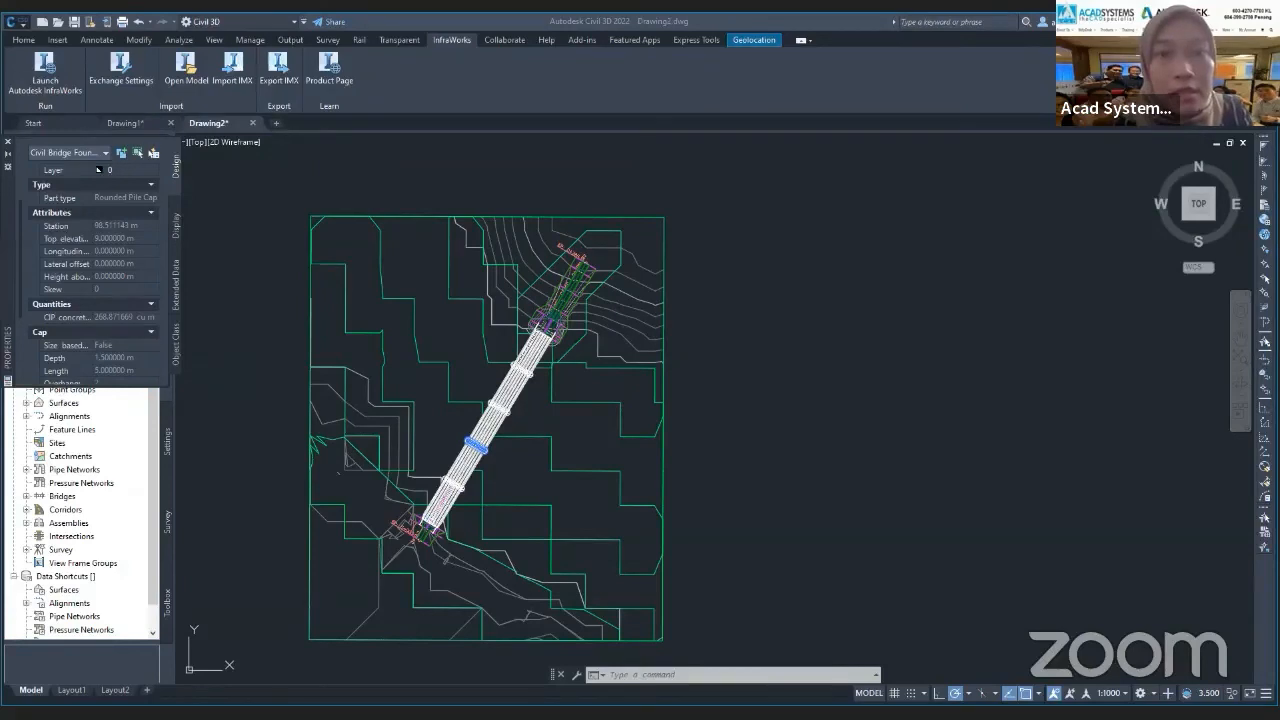
key(alt+Tab)
click(620, 52)
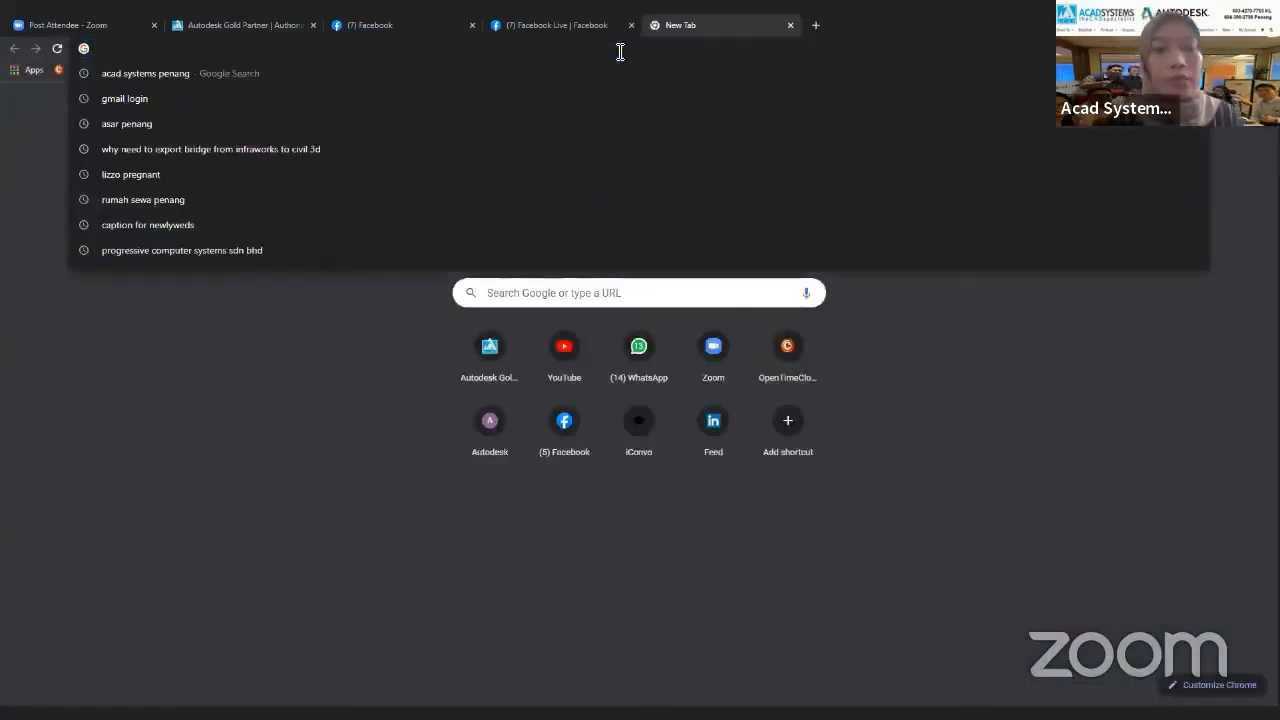
text(YOUT)
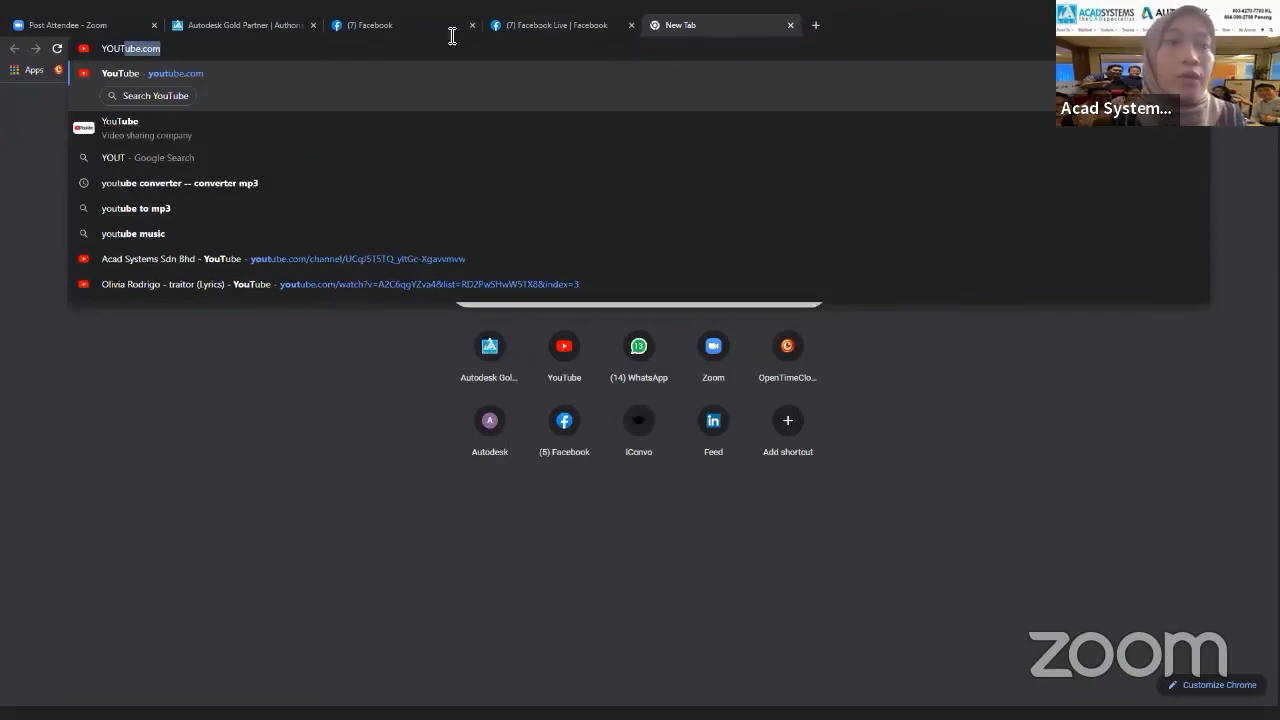
click(180, 24)
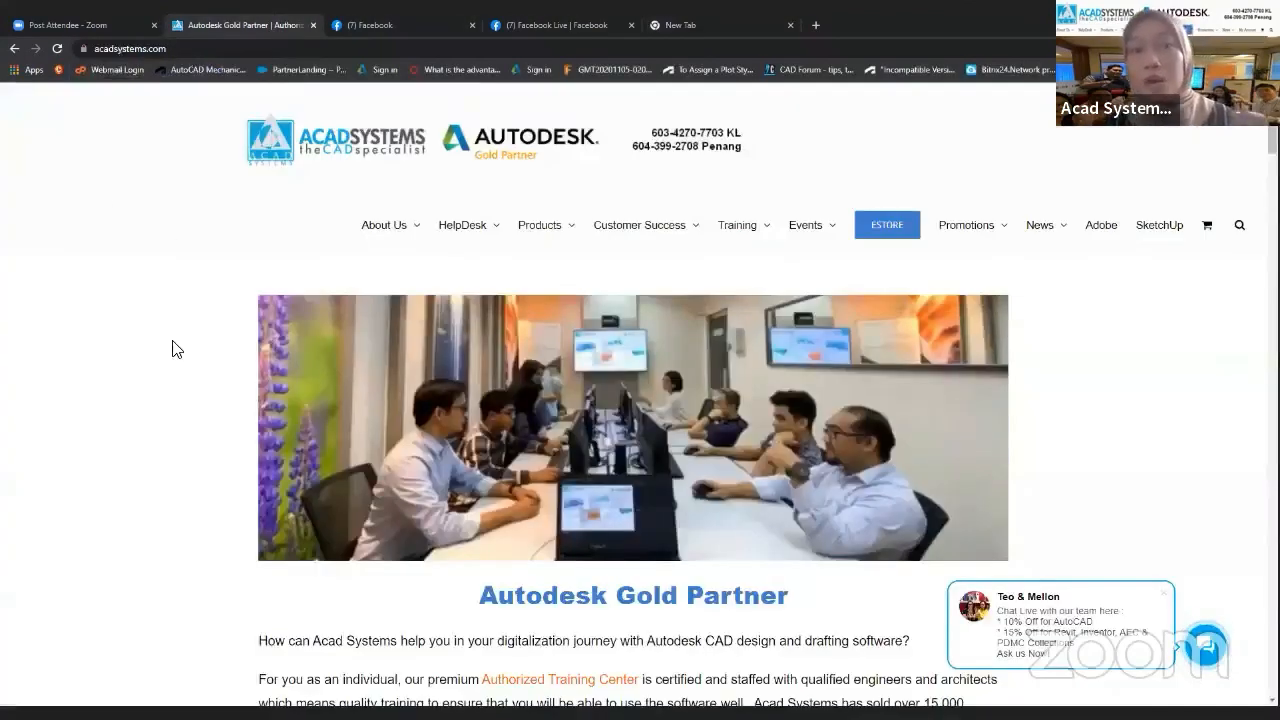
scroll(172, 348, down, 15)
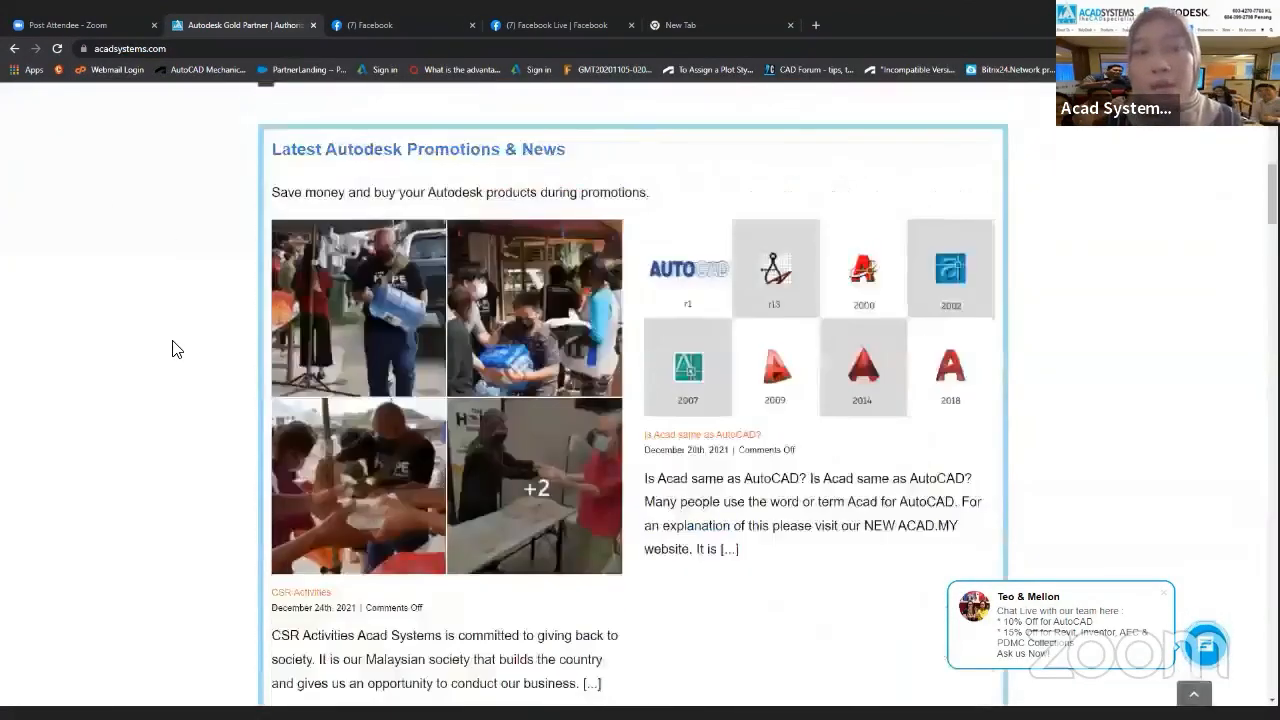
scroll(437, 240, down, 20)
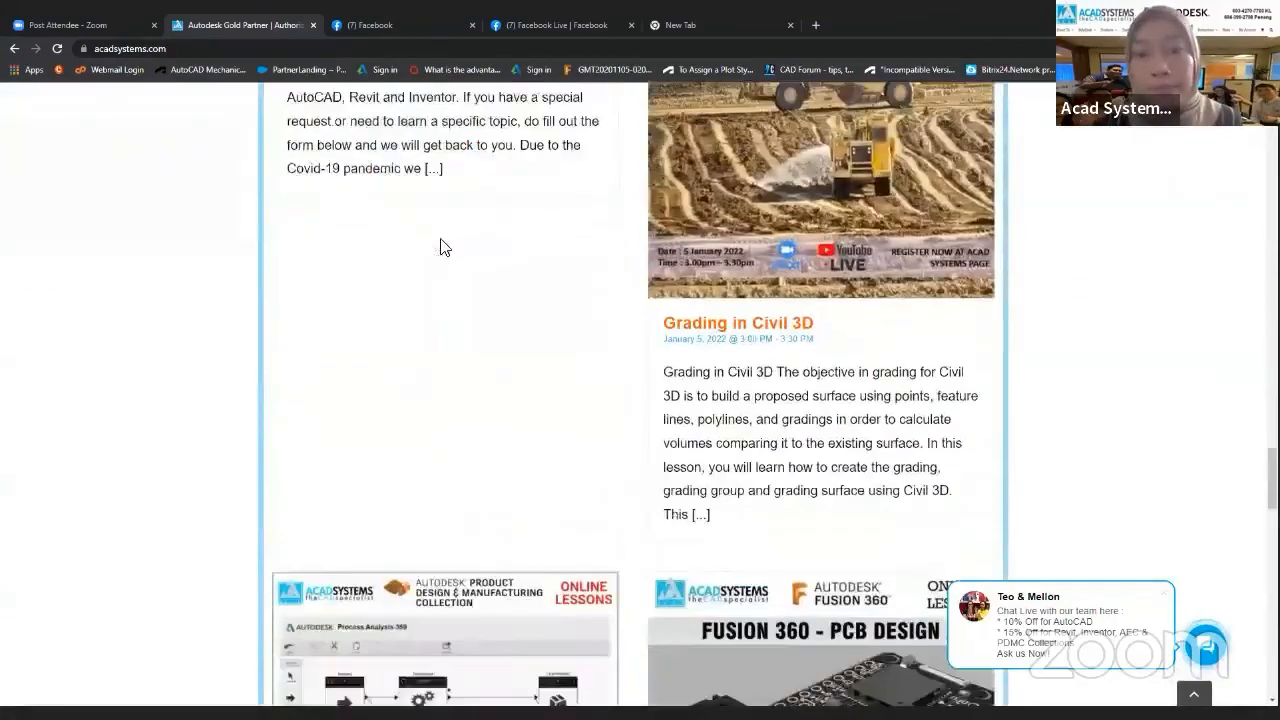
scroll(445, 247, down, 10)
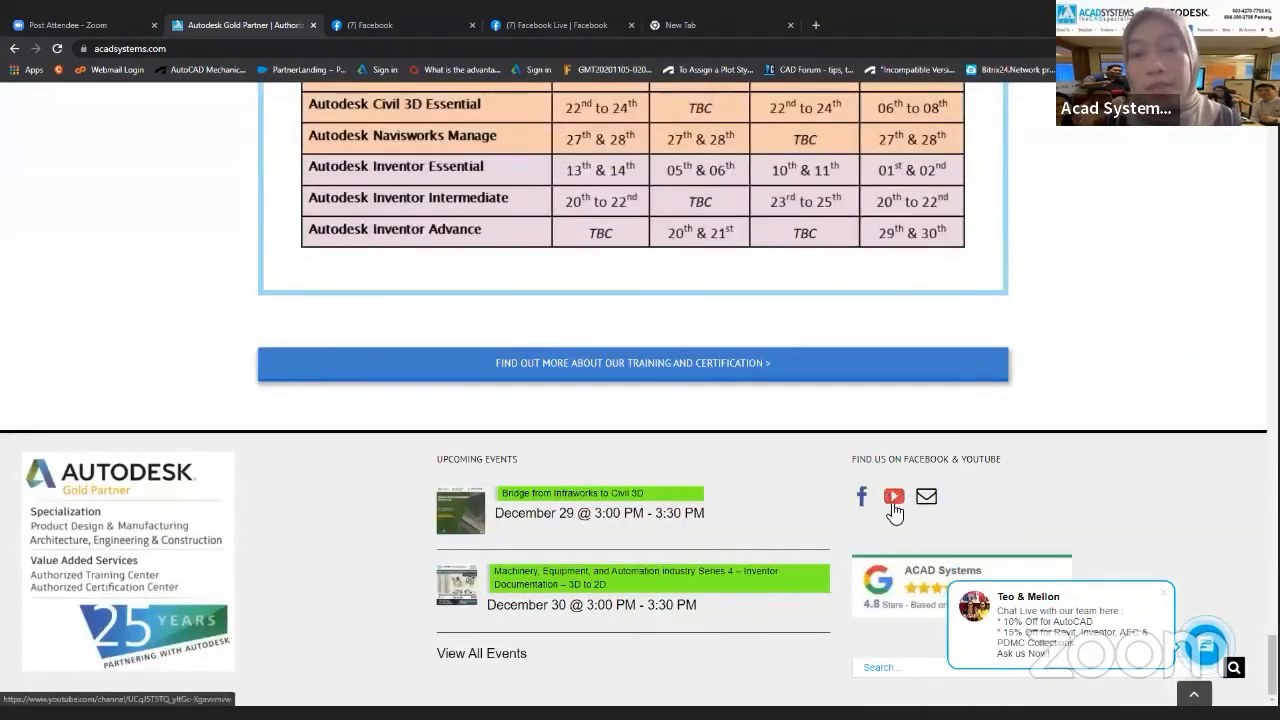
click(895, 500)
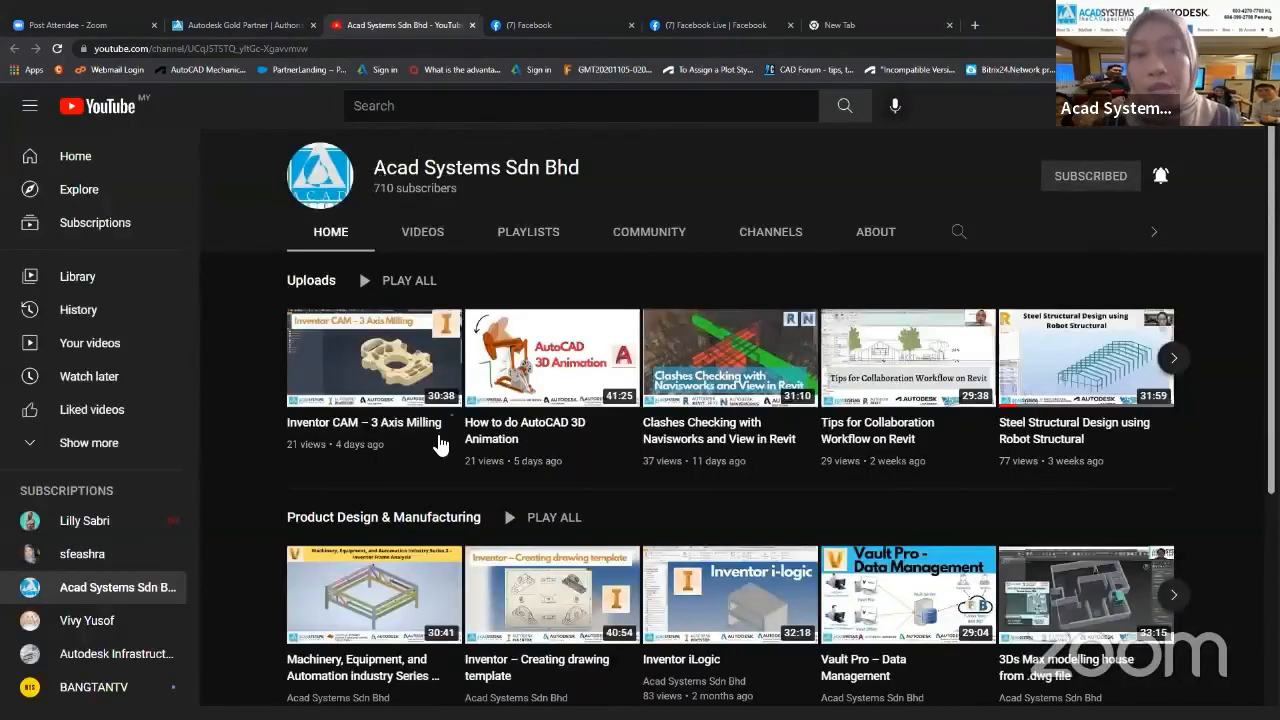
Open the channel's Architecture, Engineering & Construction playlist and look through its Civil 3D, InfraWorks and Revit videos.
scroll(440, 430, down, 3)
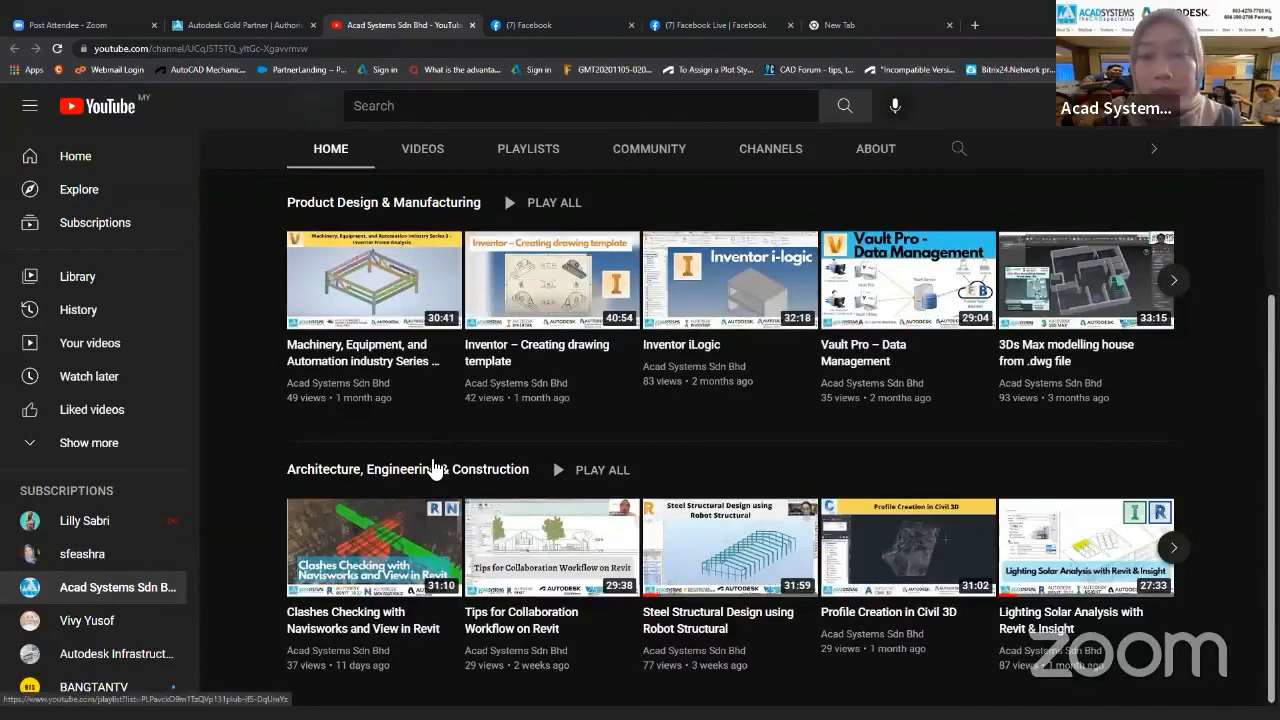
scroll(640, 440, down, 3)
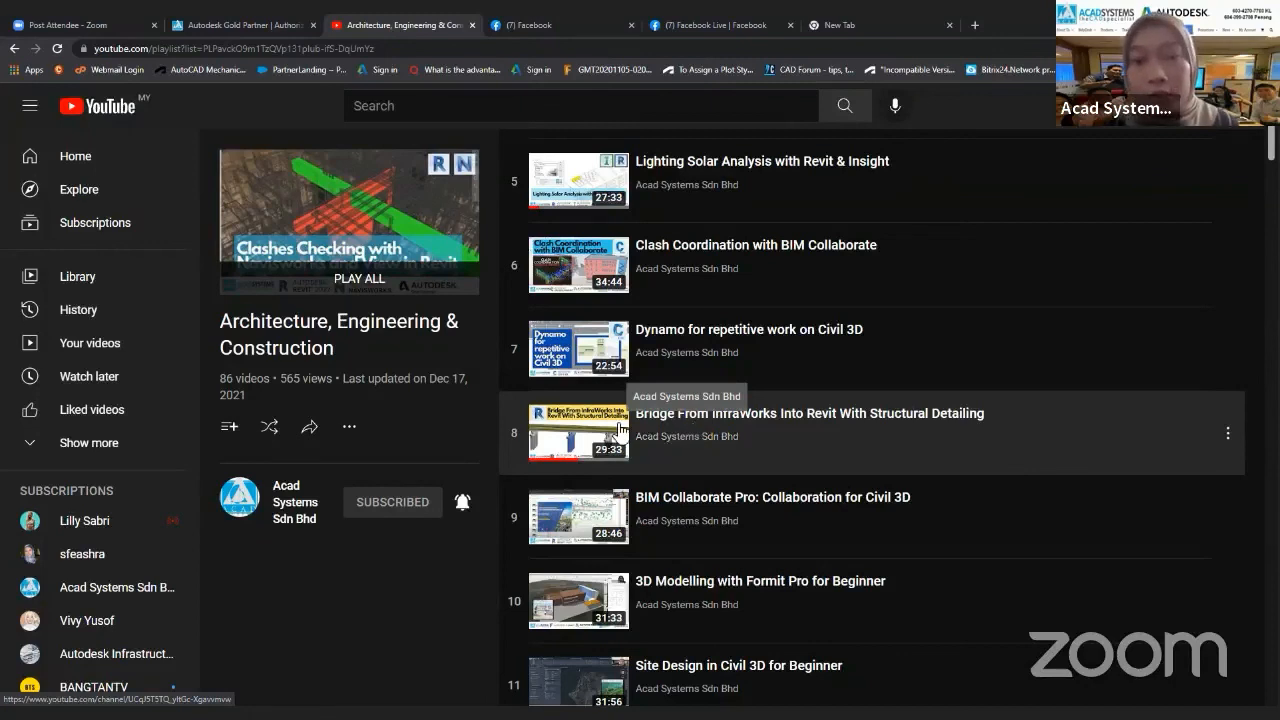
scroll(652, 460, up, 1)
scroll(652, 460, up, 1)
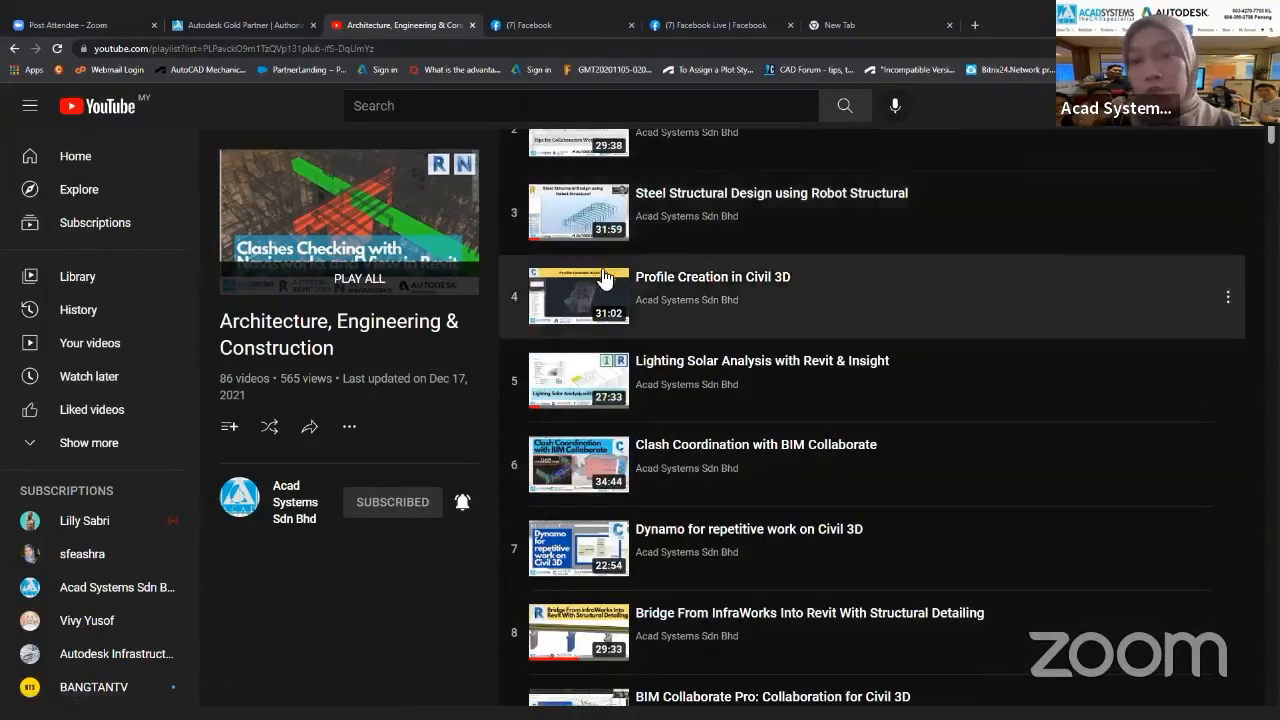
scroll(631, 310, up, 2)
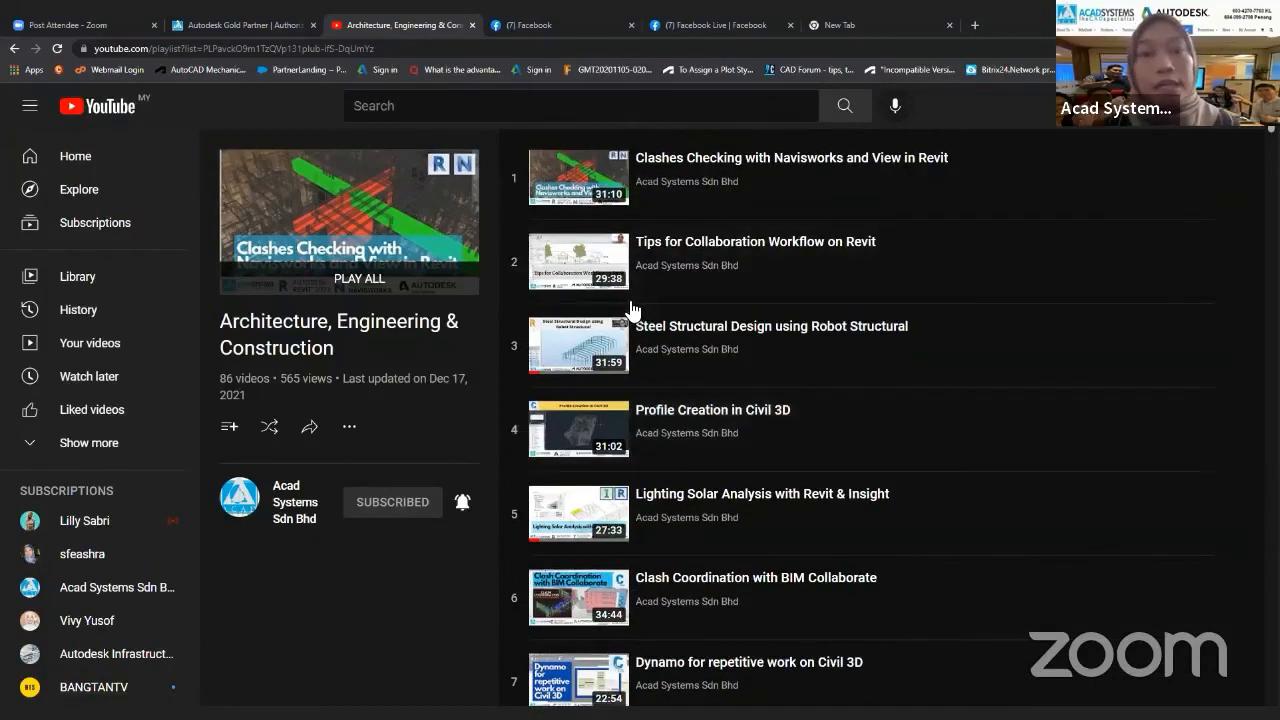